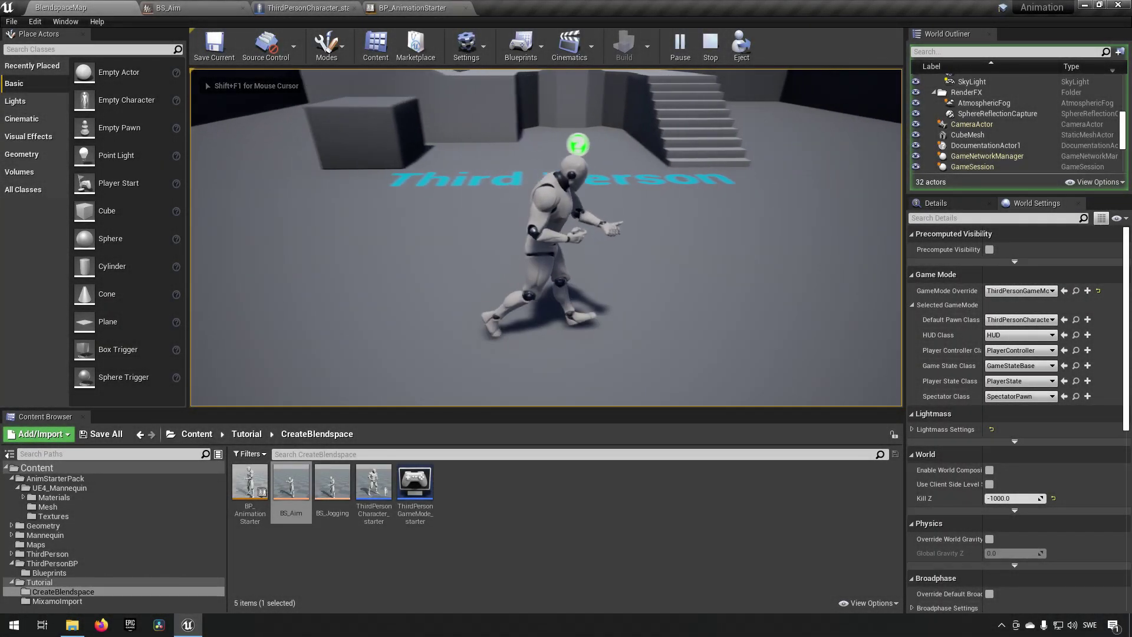
Step: Run the character forward and to the left, turning it toward and away from the camera
{"action": "key", "text": "s"}
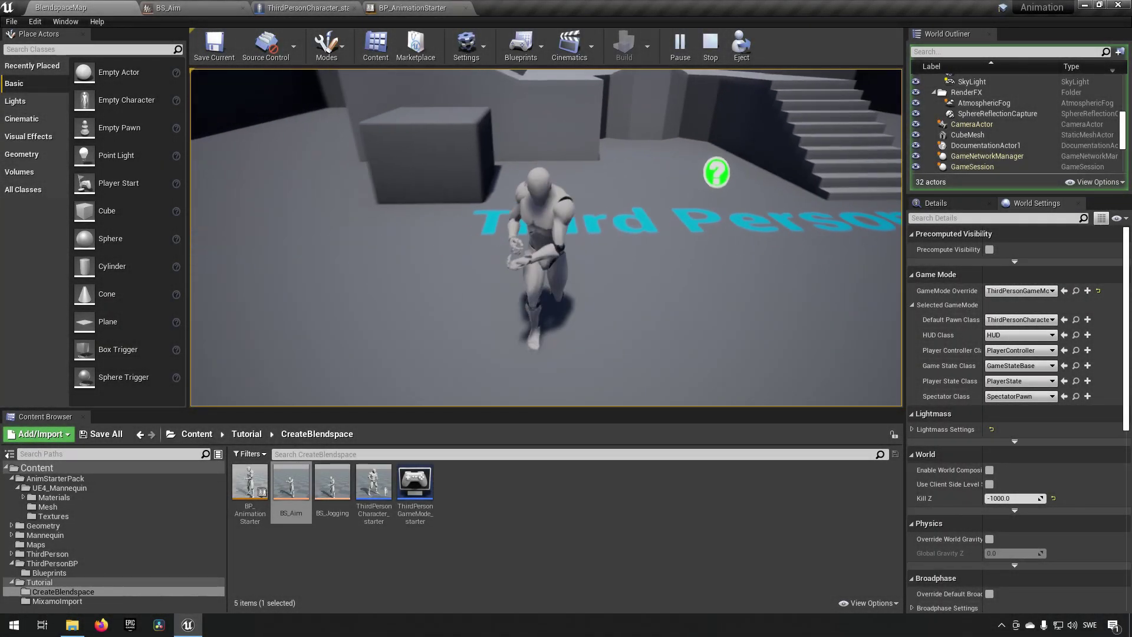
{"action": "key", "text": "w"}
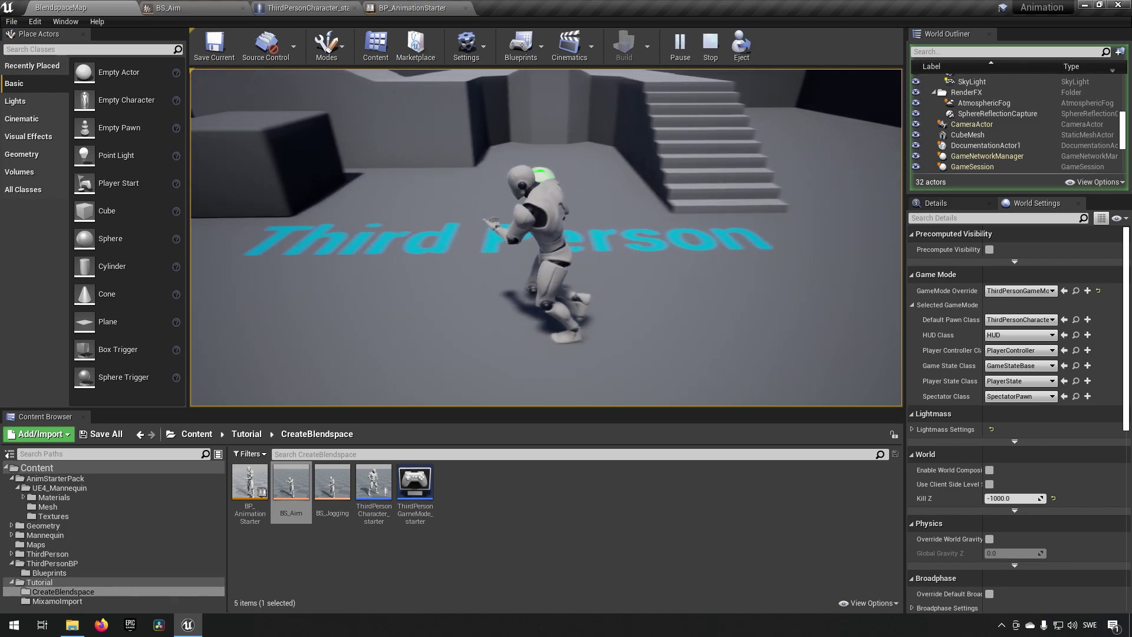
{"action": "key", "text": "a"}
{"action": "key", "text": "w"}
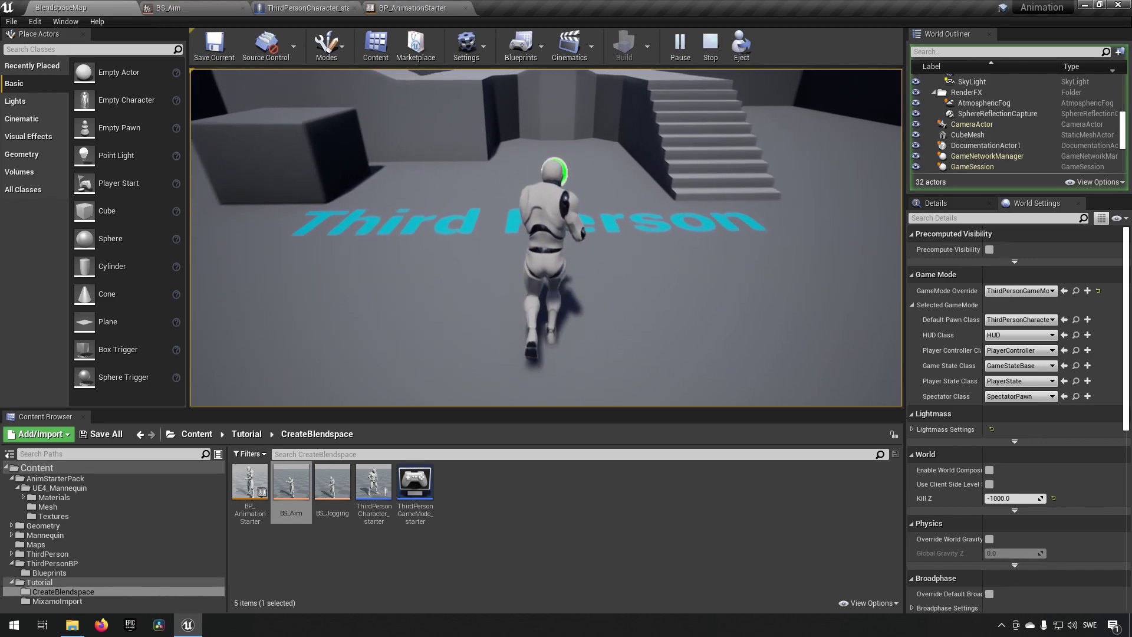
{"action": "key", "text": "a"}
{"action": "key", "text": "a"}
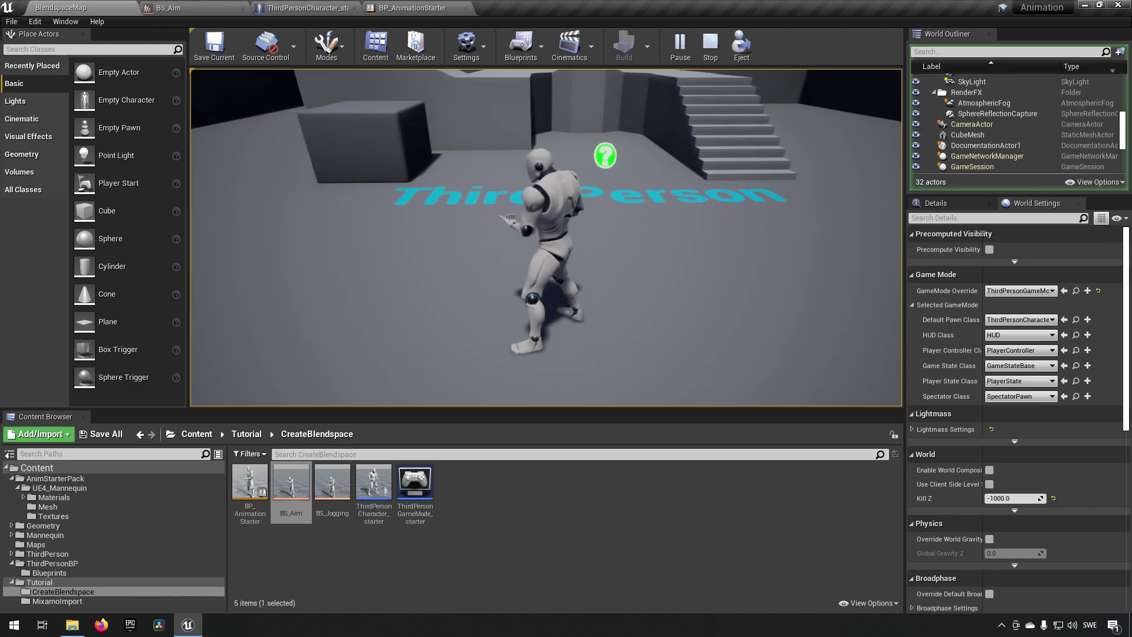
{"action": "key", "text": "a"}
{"action": "key", "text": "w"}
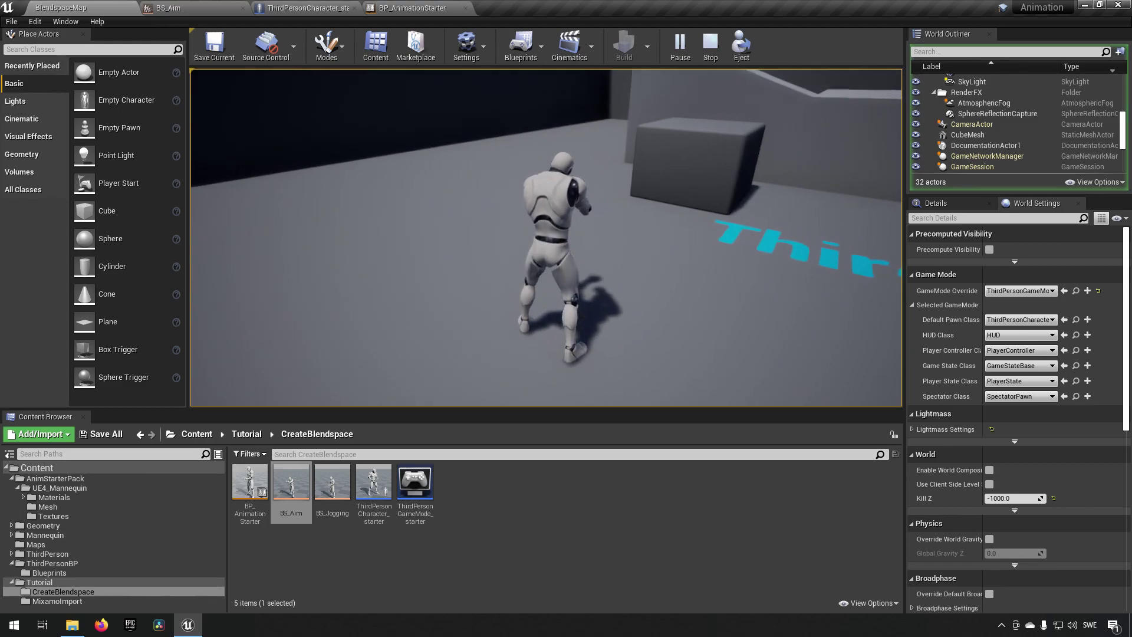
{"action": "key", "text": "w"}
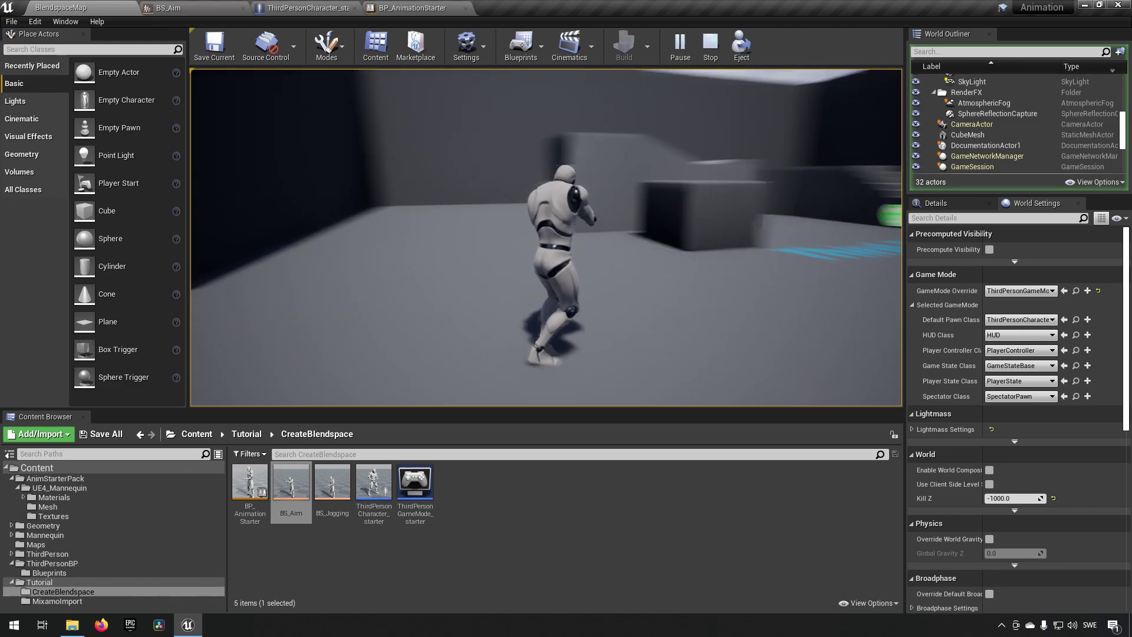
Step: Steer the running character between the cube, stairs, floor text and dark wall, then turn it in place
{"action": "key", "text": "w"}
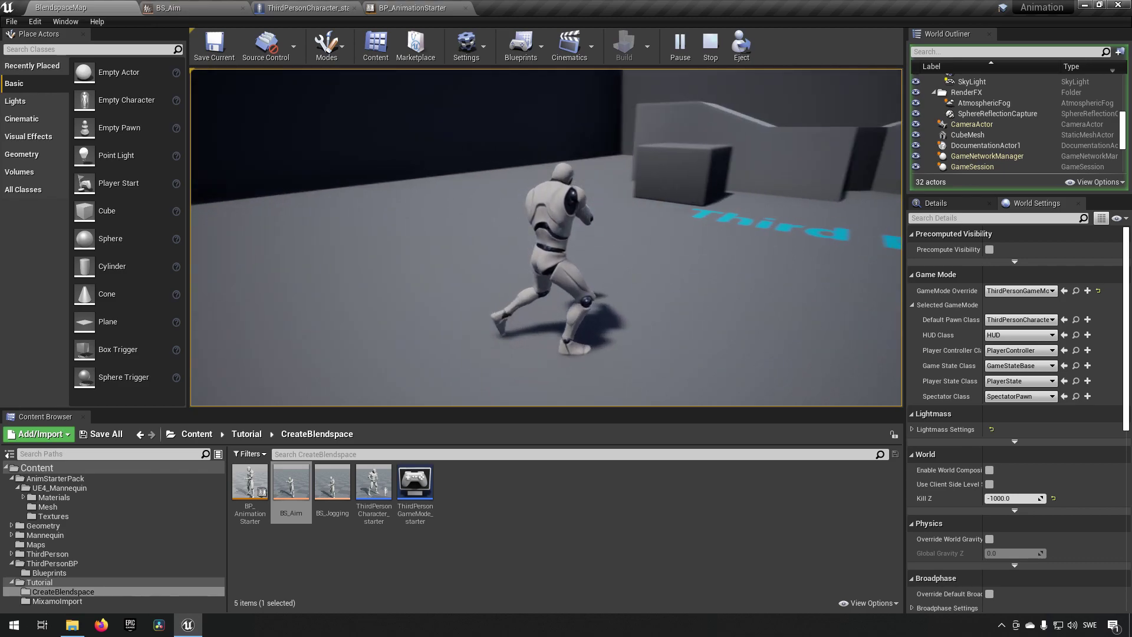
{"action": "key", "text": "w"}
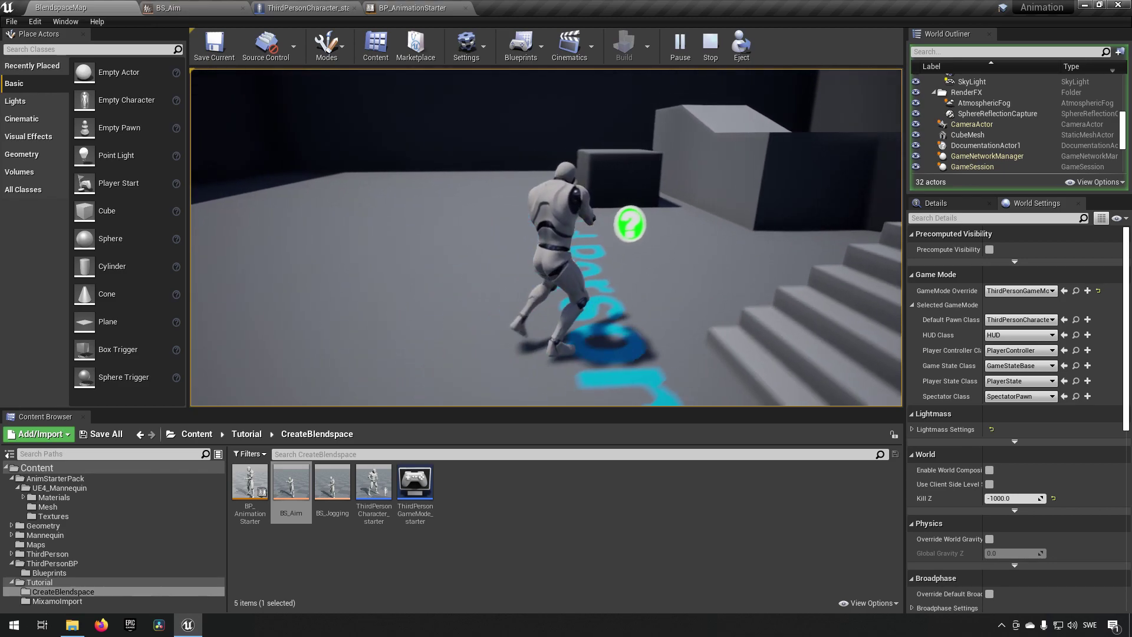
{"action": "key", "text": "w"}
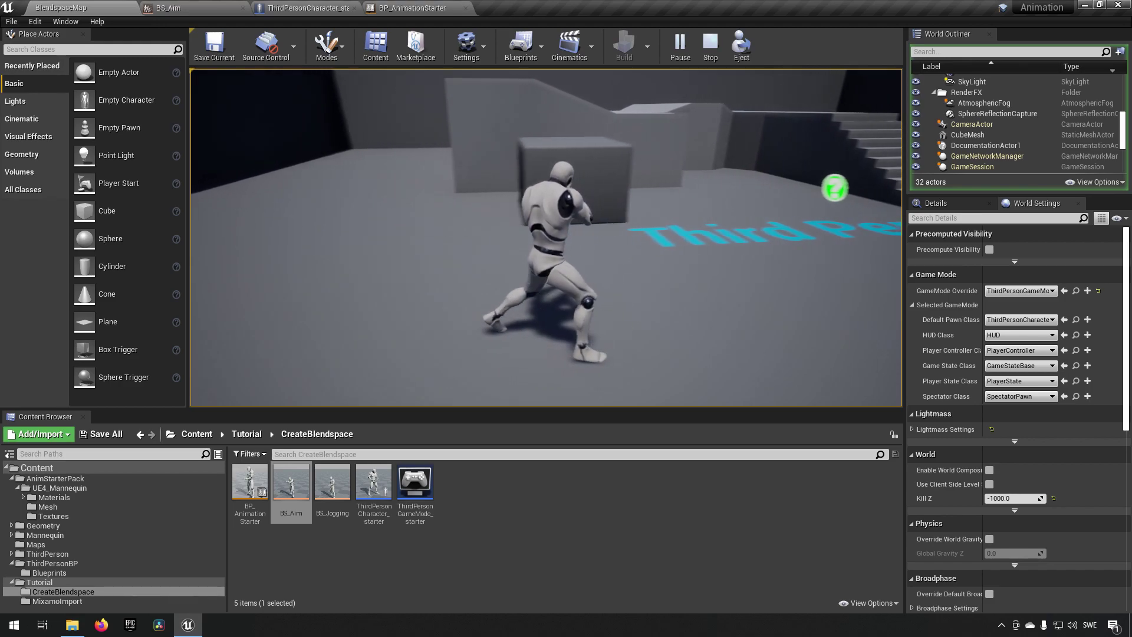
{"action": "key", "text": "w"}
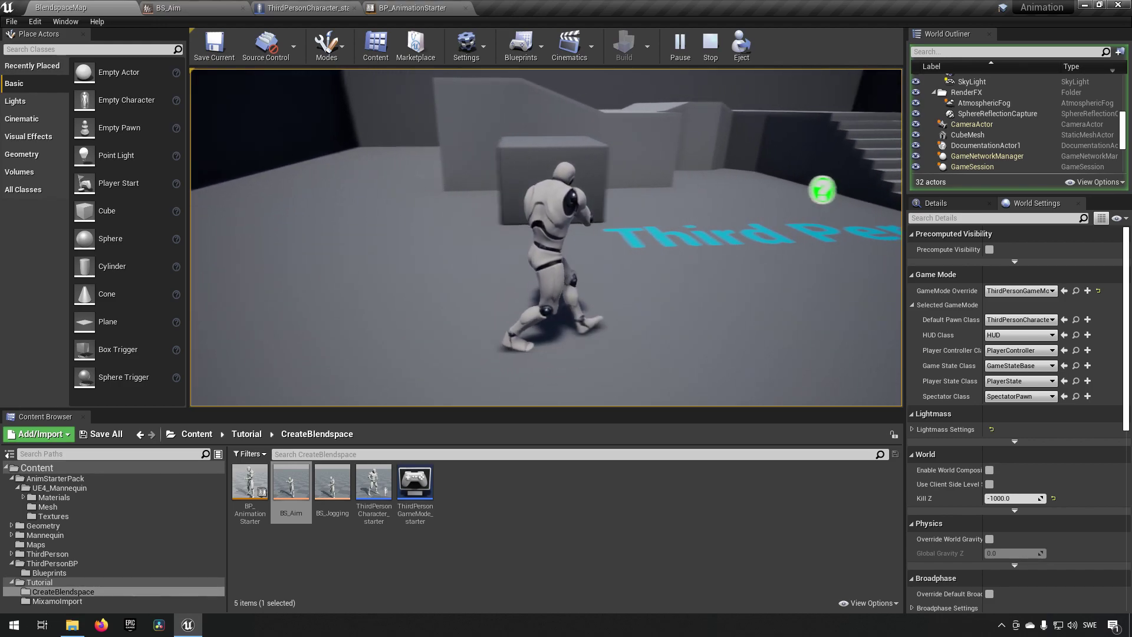
{"action": "key", "text": "w"}
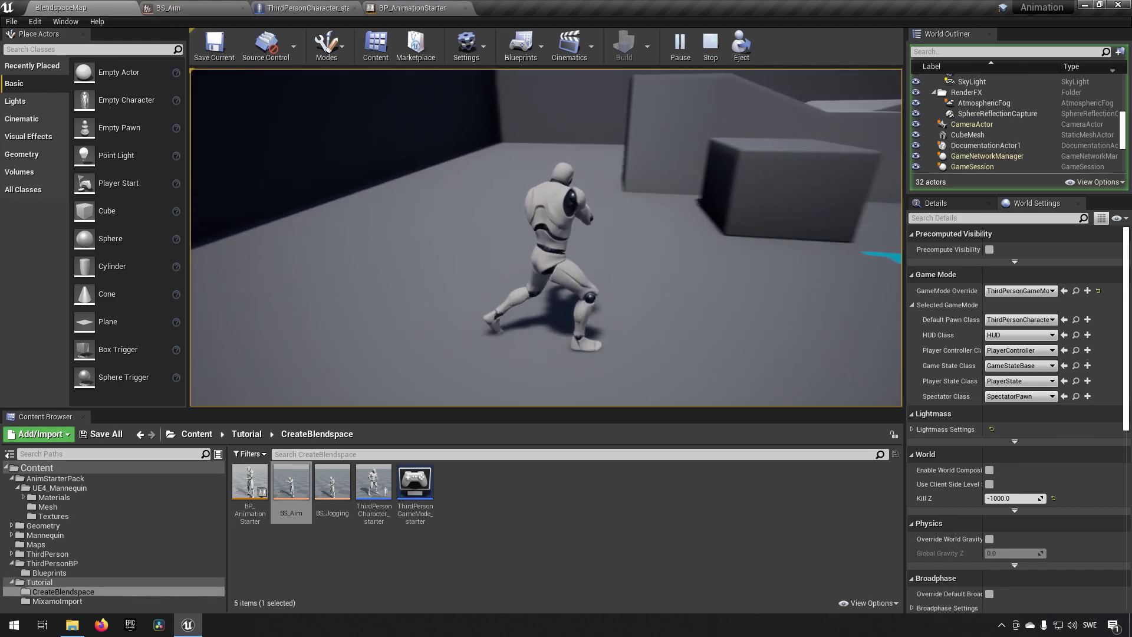
{"action": "key", "text": "w"}
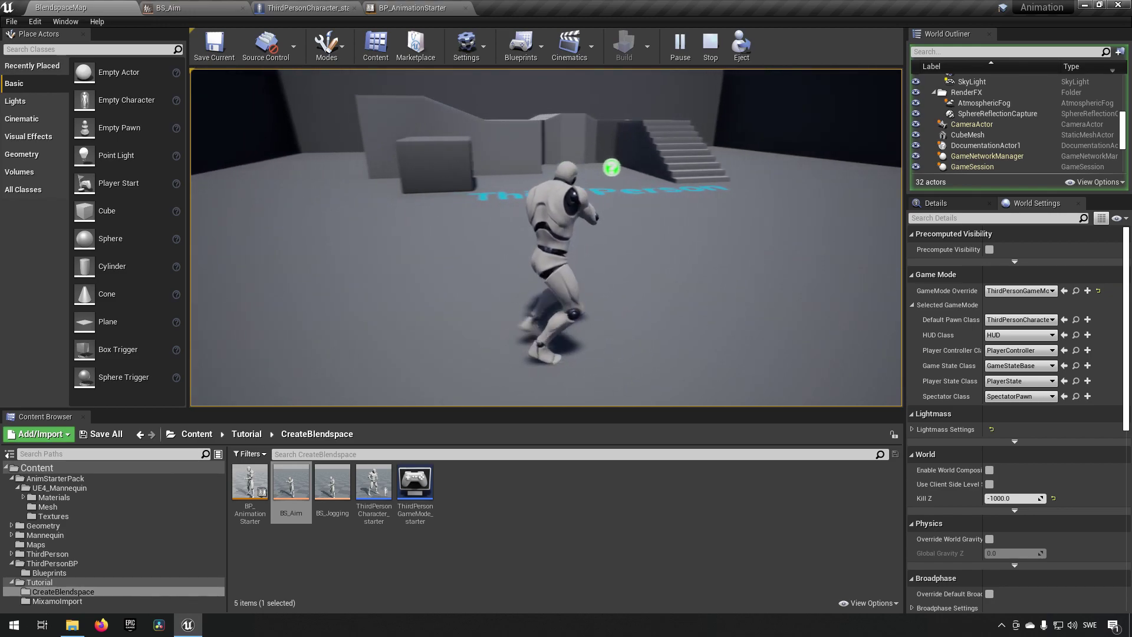
{"action": "key", "text": "w"}
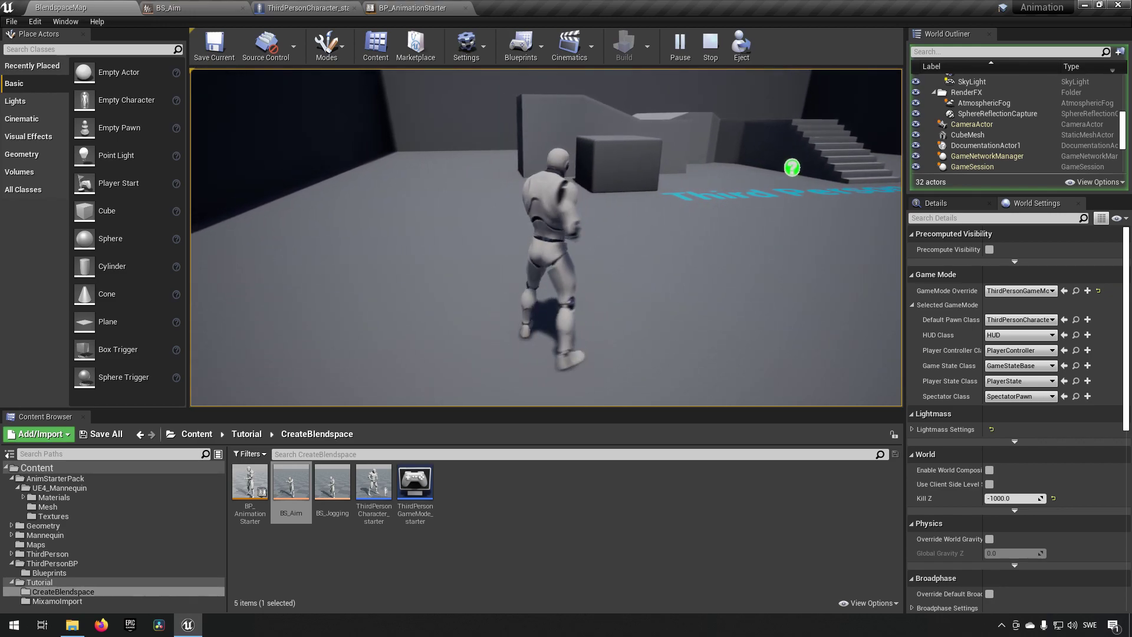
{"action": "key", "text": "a"}
{"action": "key", "text": "s"}
{"action": "key", "text": "d"}
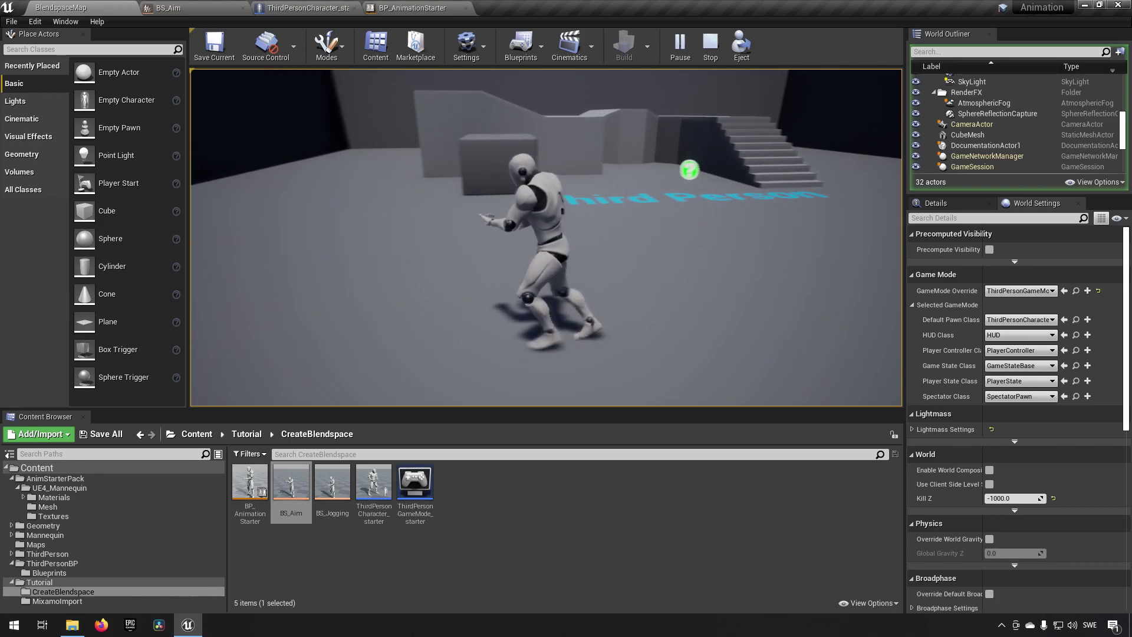
{"action": "key", "text": "w"}
{"action": "key", "text": "w"}
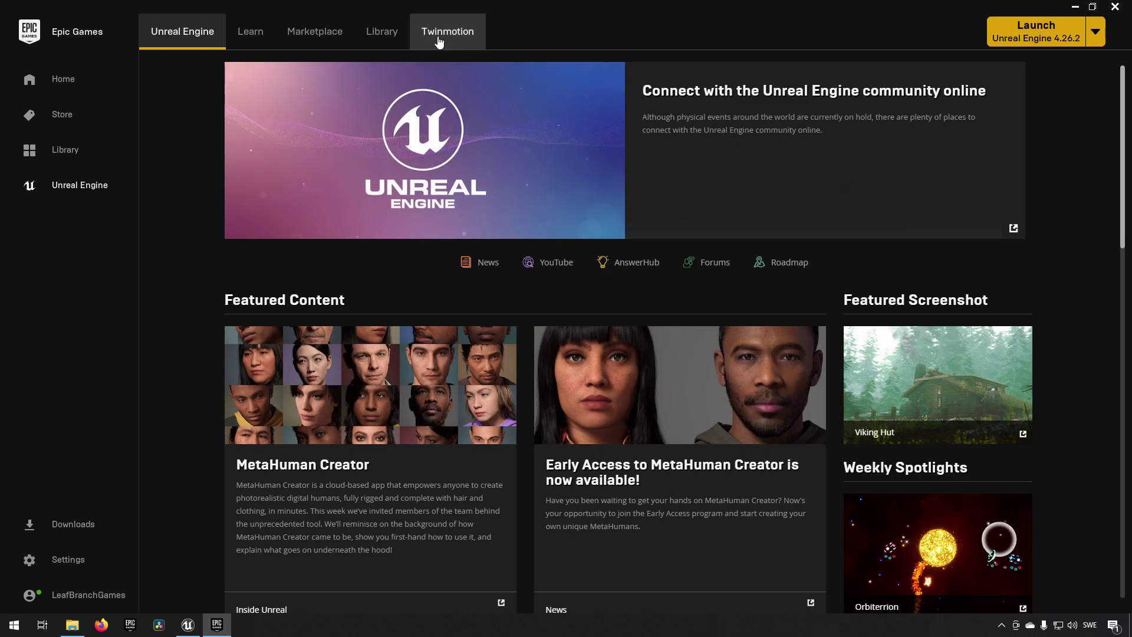
Step: Search the Marketplace for 'animation starter' and open the Animation Starter Pack product page
{"action": "left_click", "coordinate": [393, 41]}
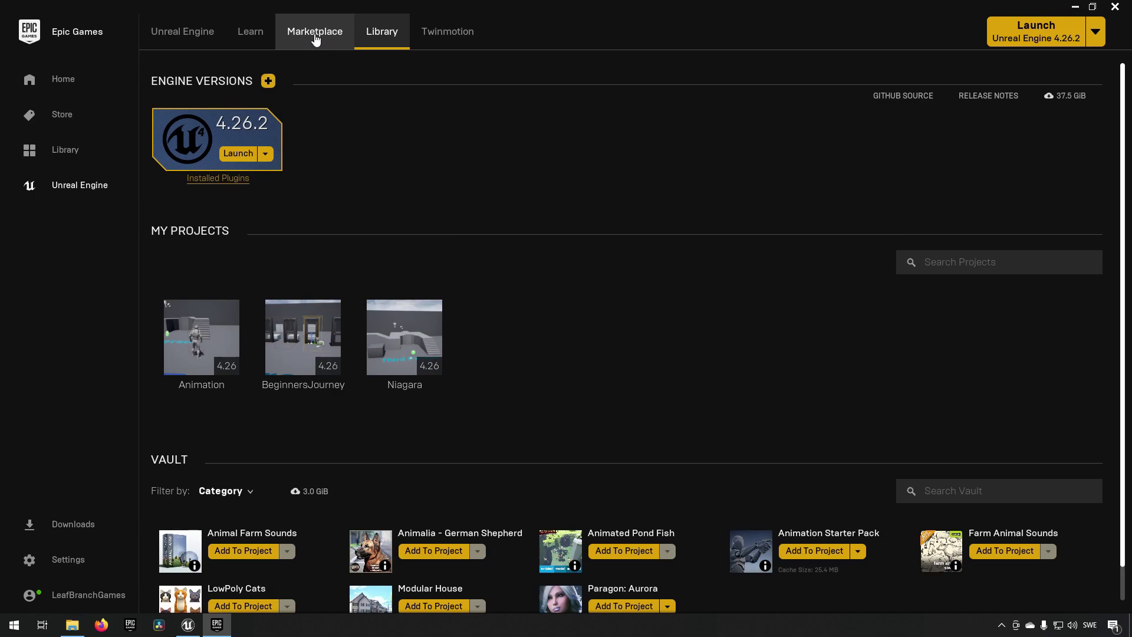
{"action": "left_click", "coordinate": [328, 50]}
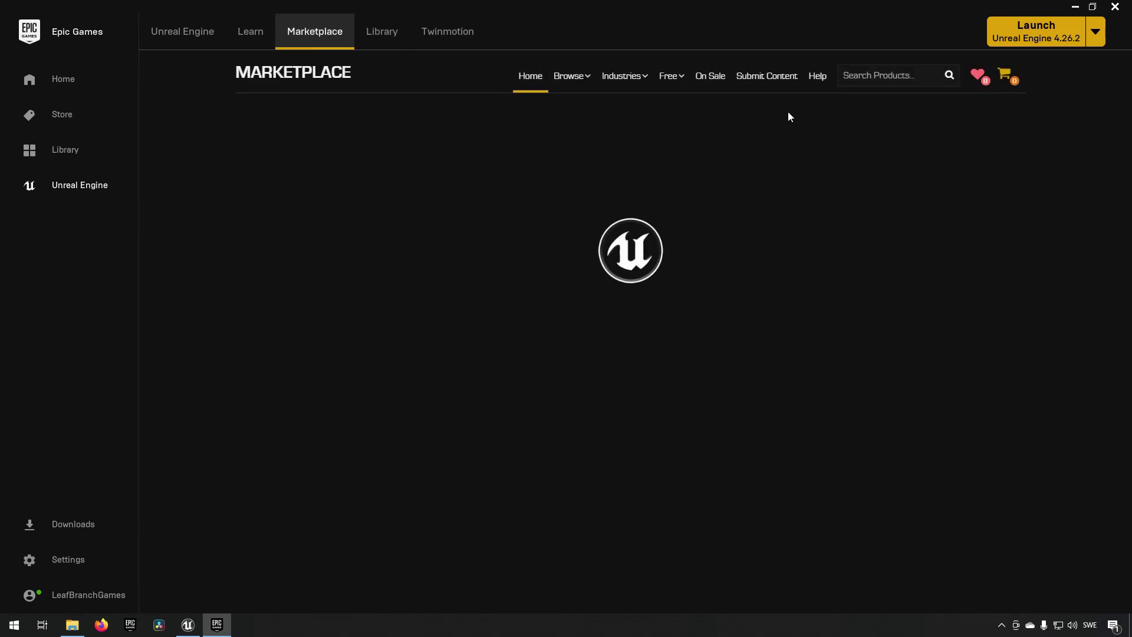
{"action": "left_click", "coordinate": [891, 83]}
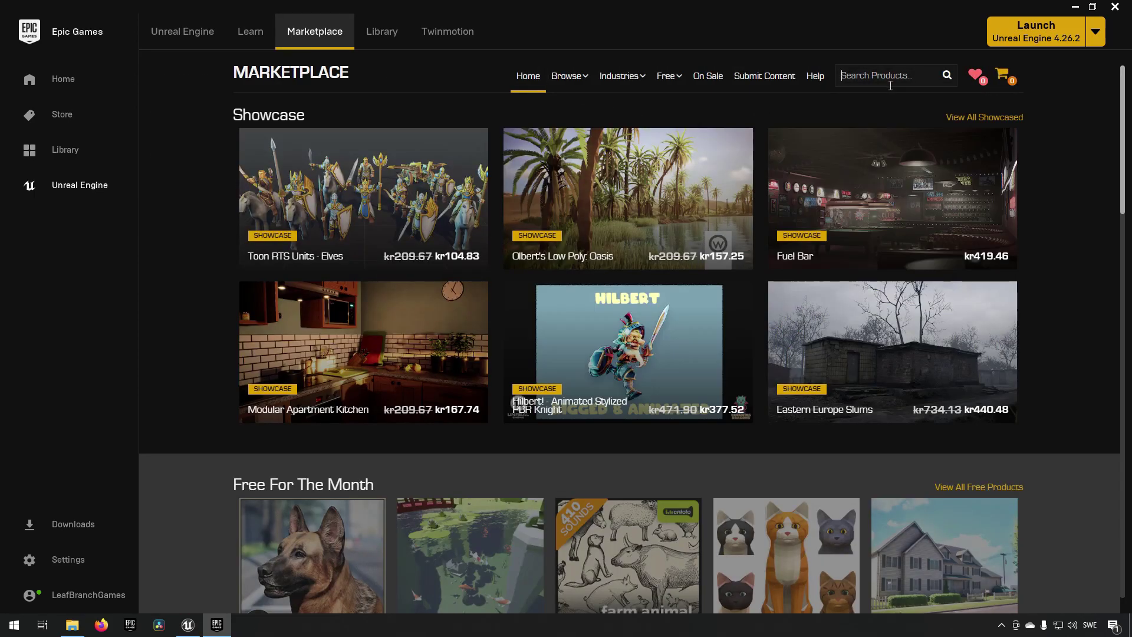
{"action": "type", "text": "animation starter"}
{"action": "key", "text": "Return"}
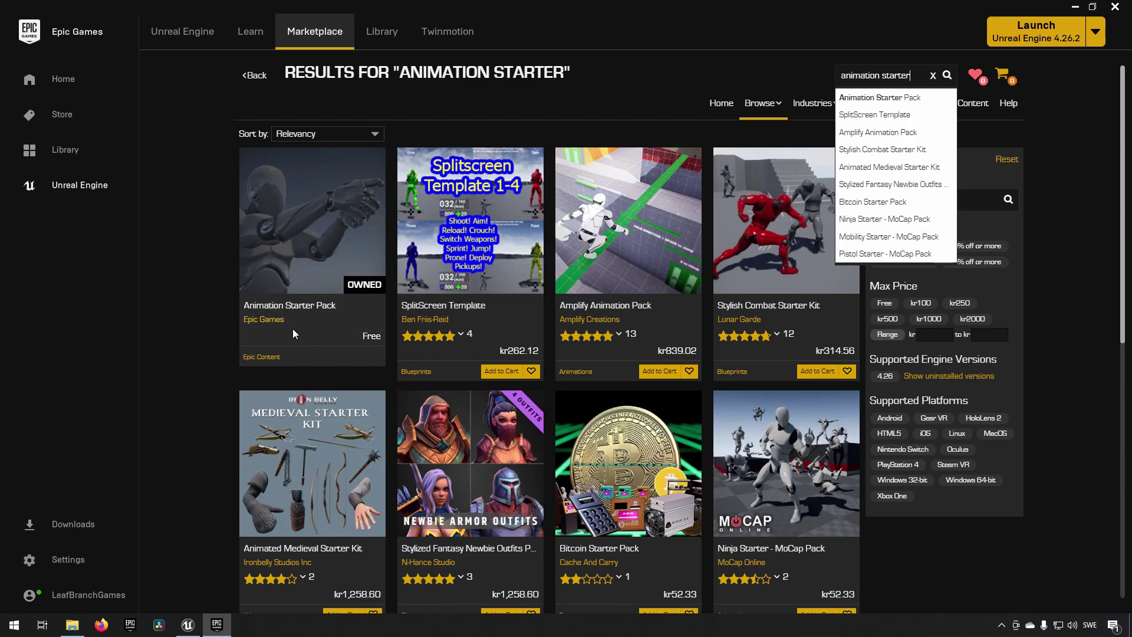
{"action": "left_click", "coordinate": [316, 235]}
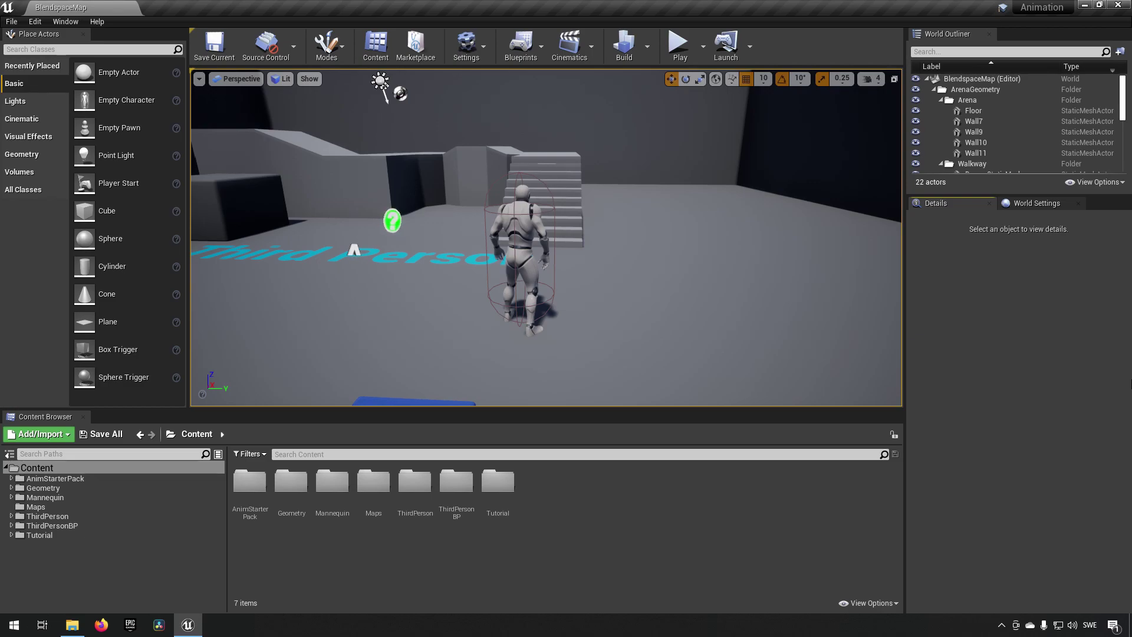
Step: Create a new folder named CreateBlendspace inside the Tutorial folder
{"action": "left_click", "coordinate": [11, 535]}
{"action": "left_click", "coordinate": [35, 535]}
{"action": "right_click", "coordinate": [32, 541]}
{"action": "left_click", "coordinate": [123, 278]}
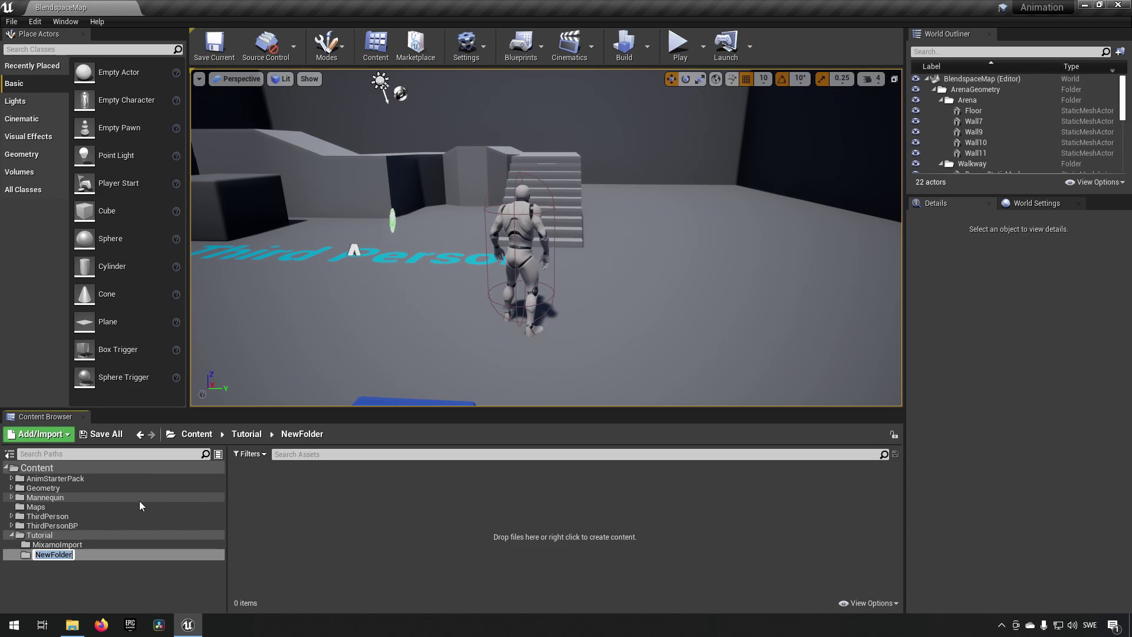
{"action": "type", "text": "CreateBlendspace"}
{"action": "key", "text": "Return"}
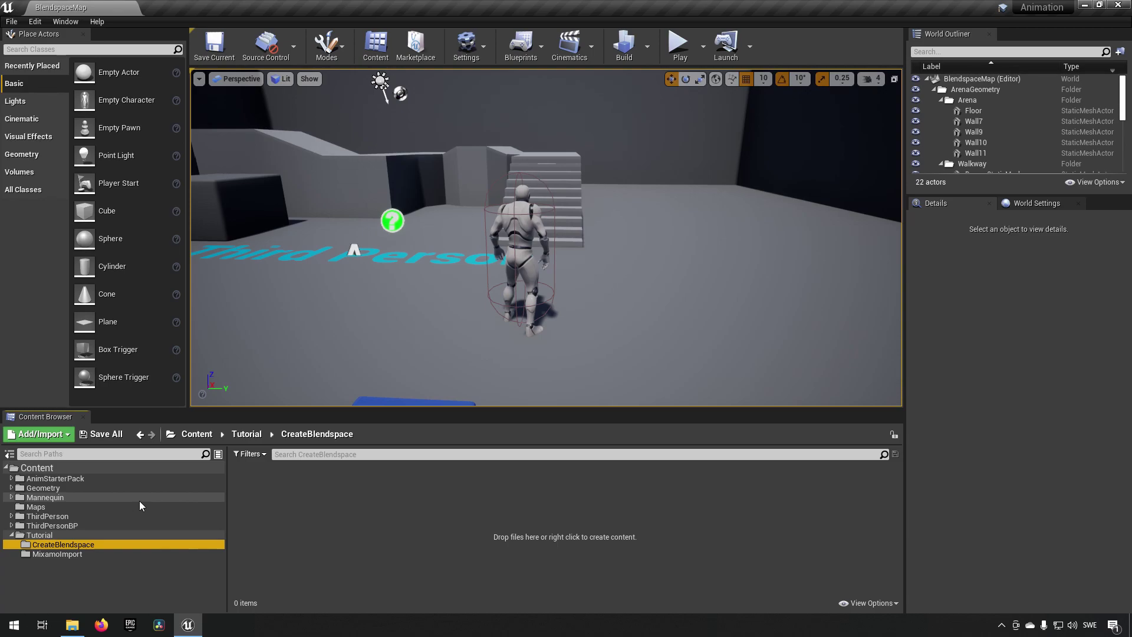
Step: Copy ThirdPersonCharacter and ThirdPersonGameMode from ThirdPersonBP/Blueprints into CreateBlendspace
{"action": "left_click", "coordinate": [12, 526]}
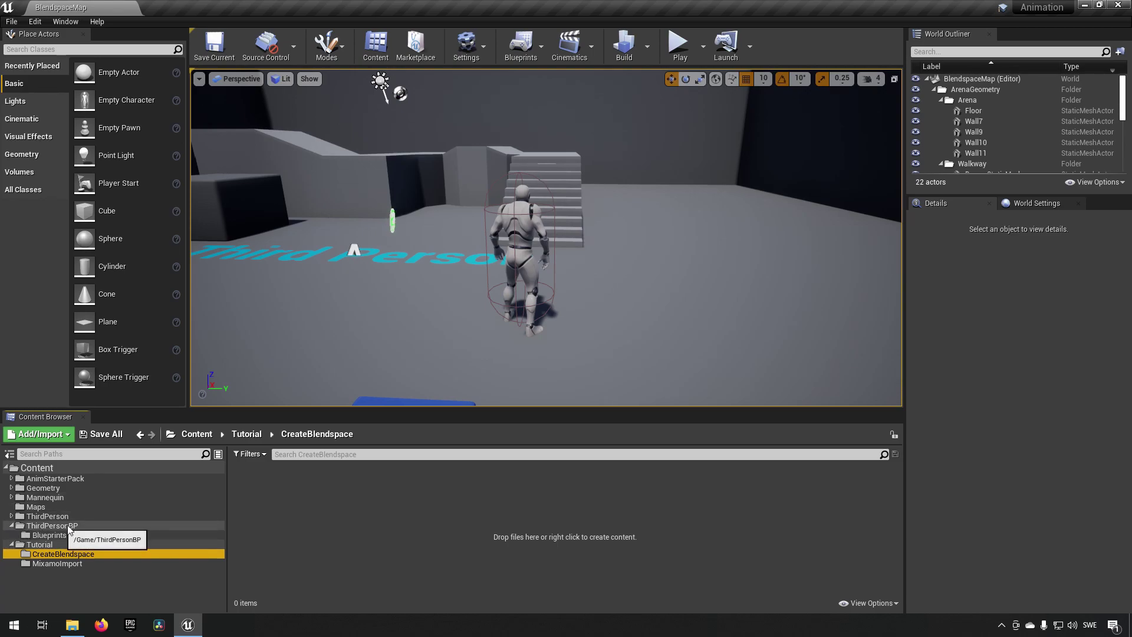
{"action": "left_click", "coordinate": [50, 534]}
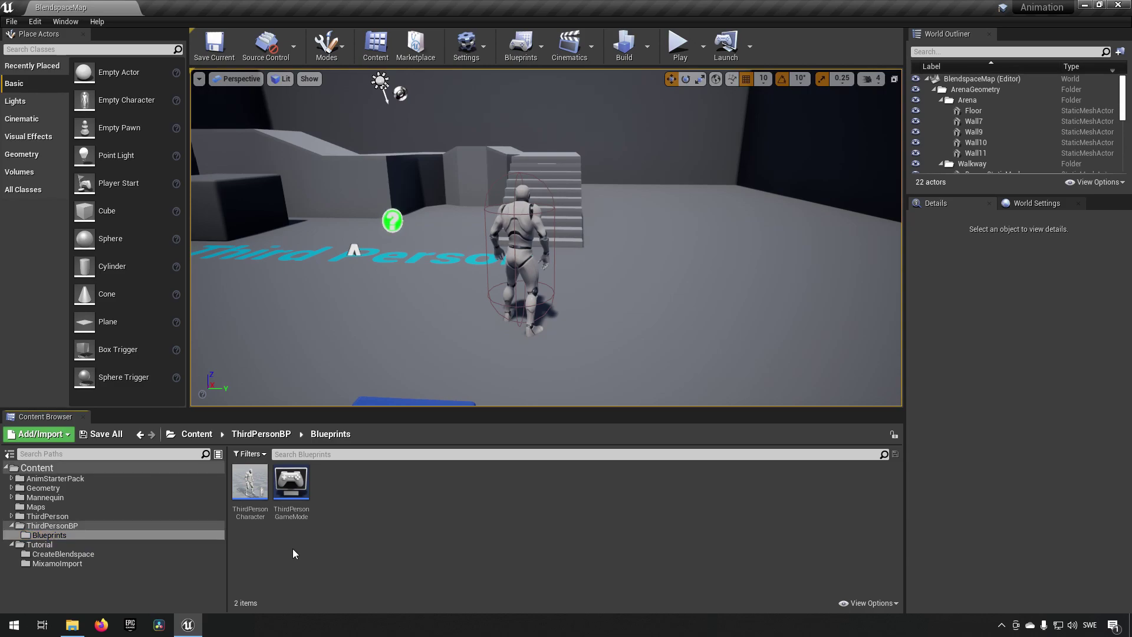
{"action": "left_click", "coordinate": [249, 481]}
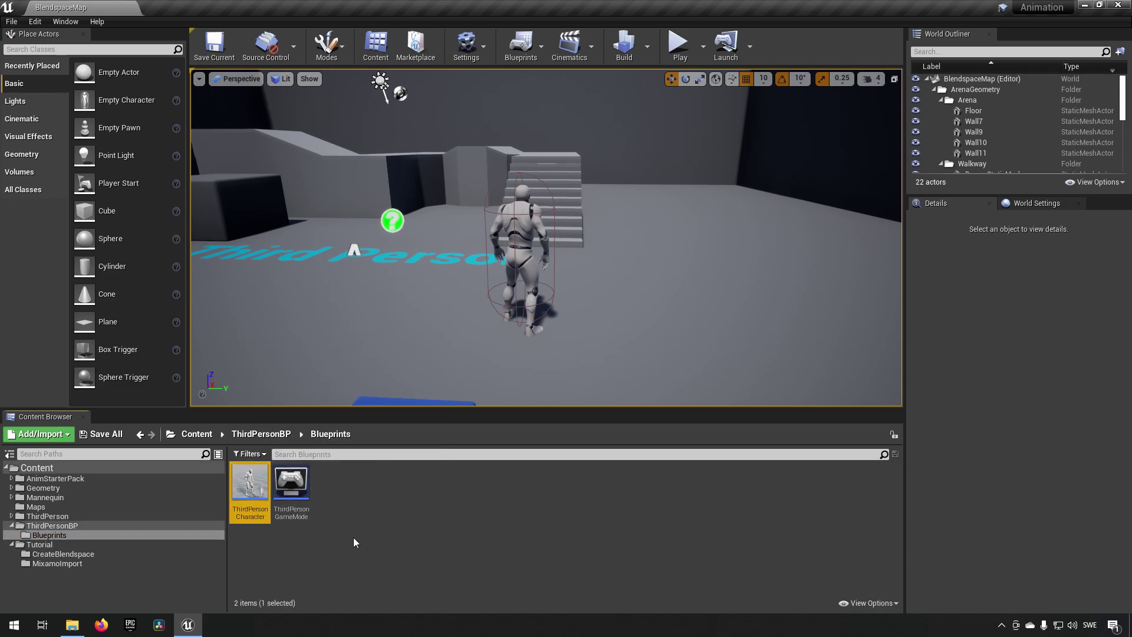
{"action": "left_click", "coordinate": [291, 483], "text": "ctrl"}
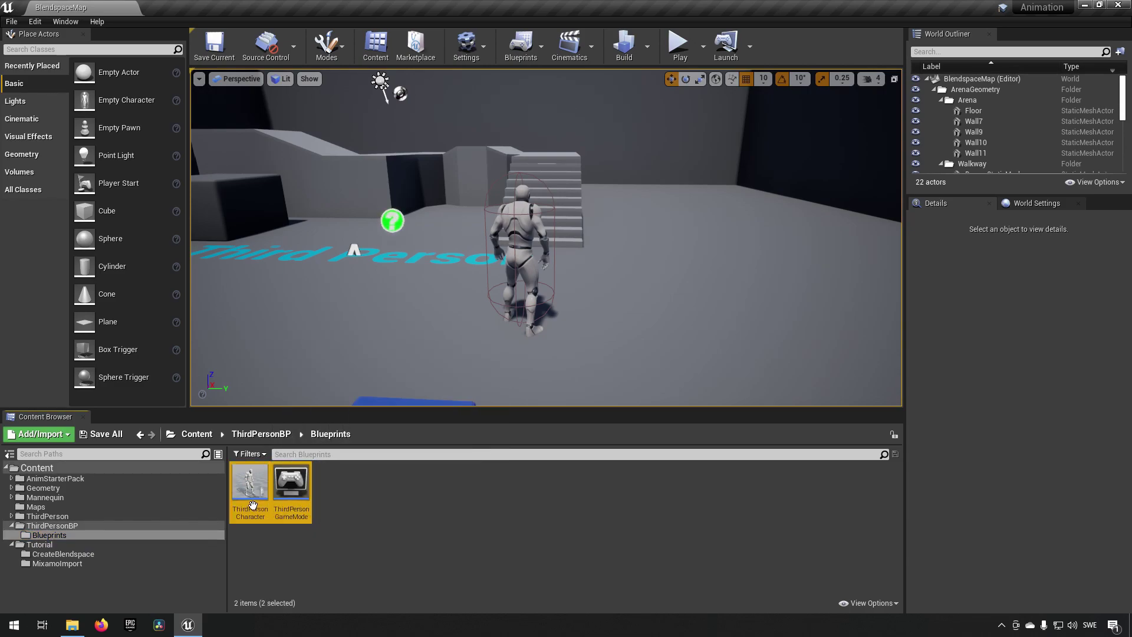
{"action": "left_click_drag", "start_coordinate": [252, 505], "coordinate": [82, 561]}
{"action": "left_click", "coordinate": [107, 579]}
{"action": "left_click", "coordinate": [64, 554]}
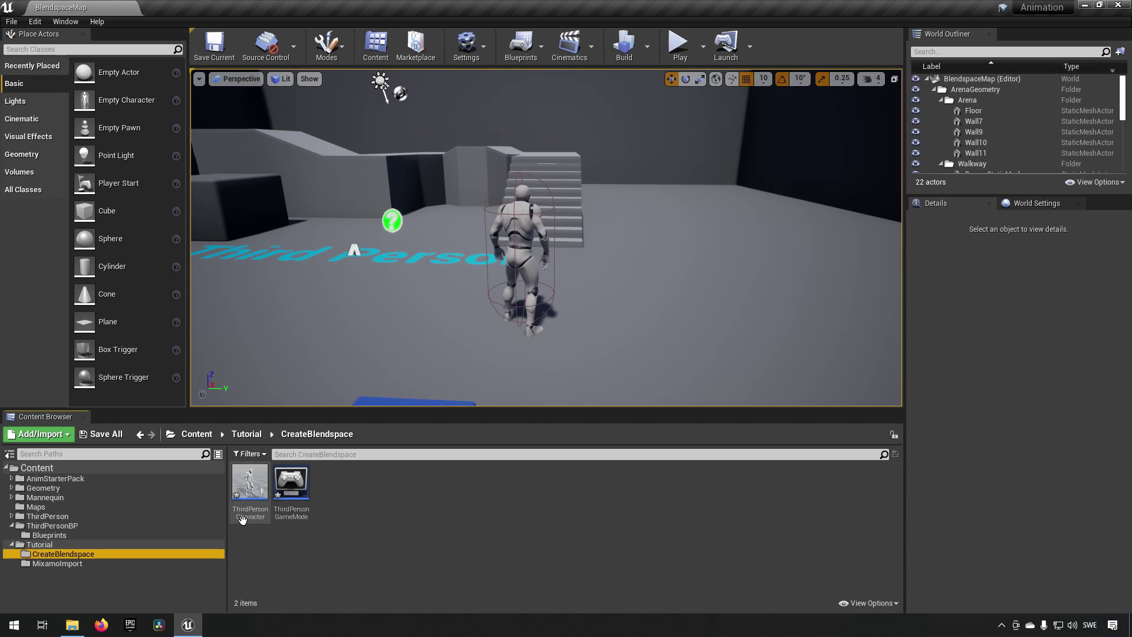
Step: Rename the copies to ThirdPersonCharacter_starter and ThirdPersonGameMode_starter
{"action": "left_click", "coordinate": [270, 501]}
{"action": "right_click", "coordinate": [270, 501]}
{"action": "left_click", "coordinate": [301, 241]}
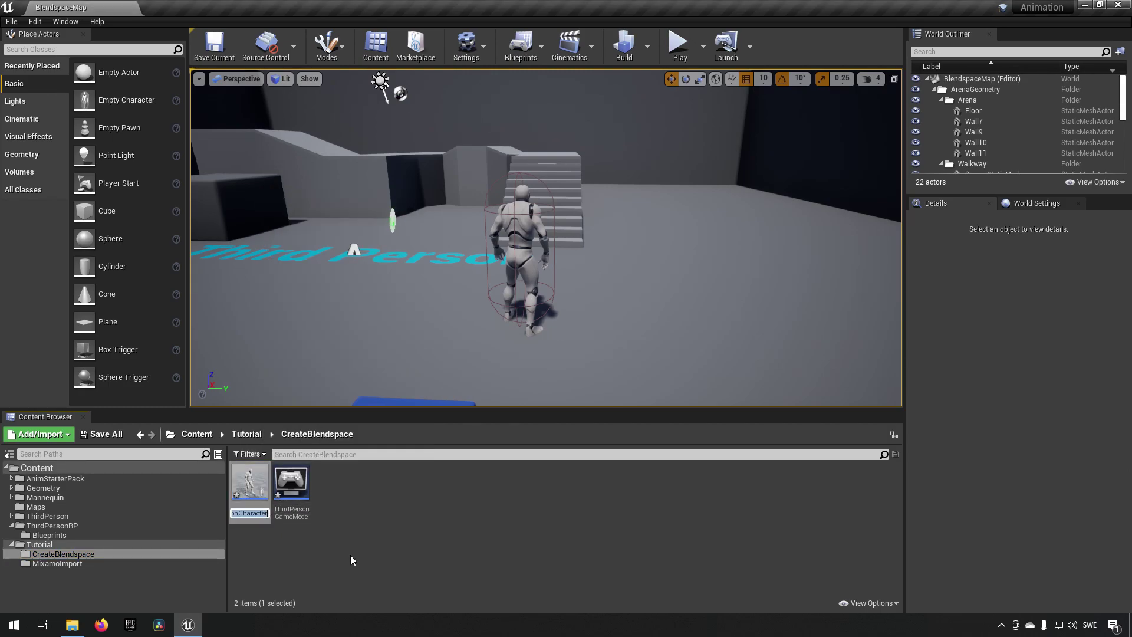
{"action": "key", "text": "End"}
{"action": "type", "text": "_starter"}
{"action": "key", "text": "Return"}
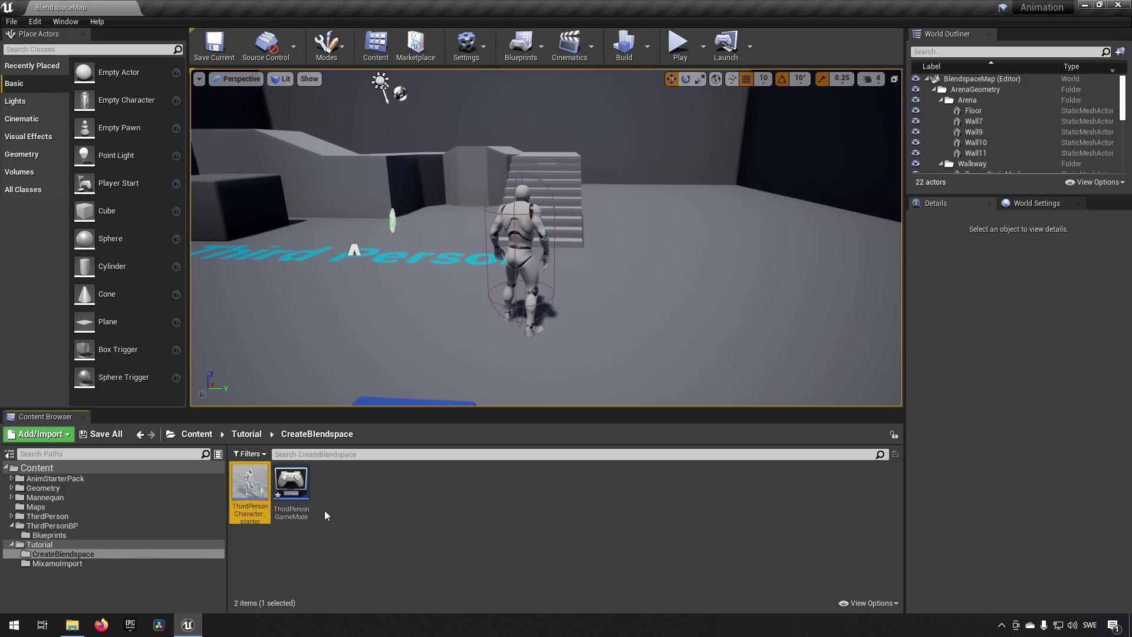
{"action": "left_click", "coordinate": [290, 491]}
{"action": "left_click", "coordinate": [311, 514]}
{"action": "type", "text": "_starter"}
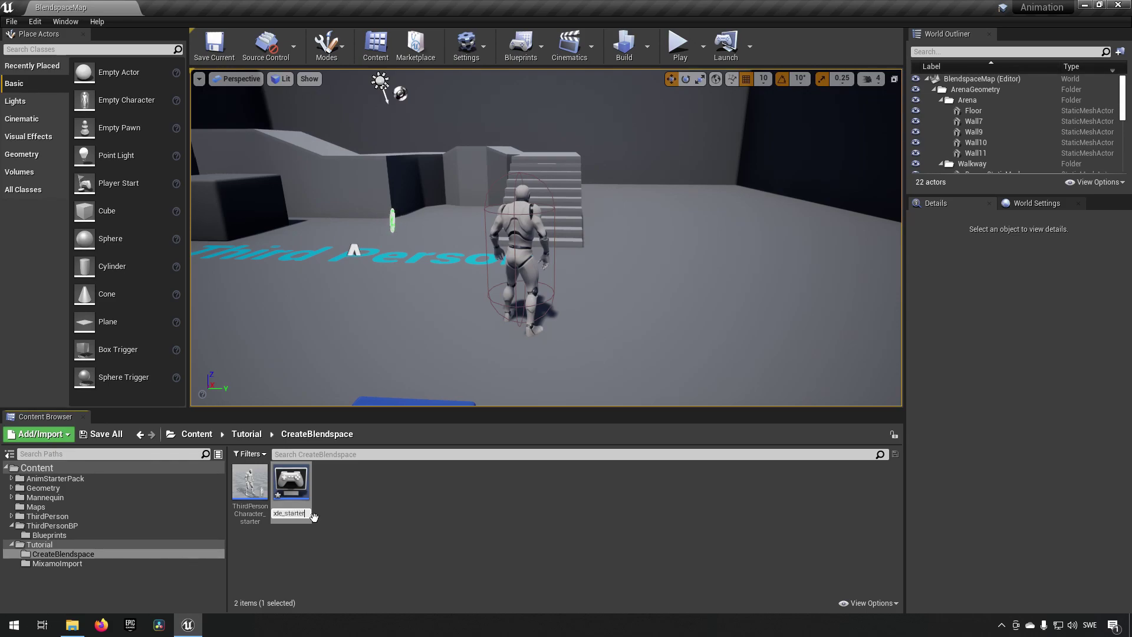
{"action": "key", "text": "Return"}
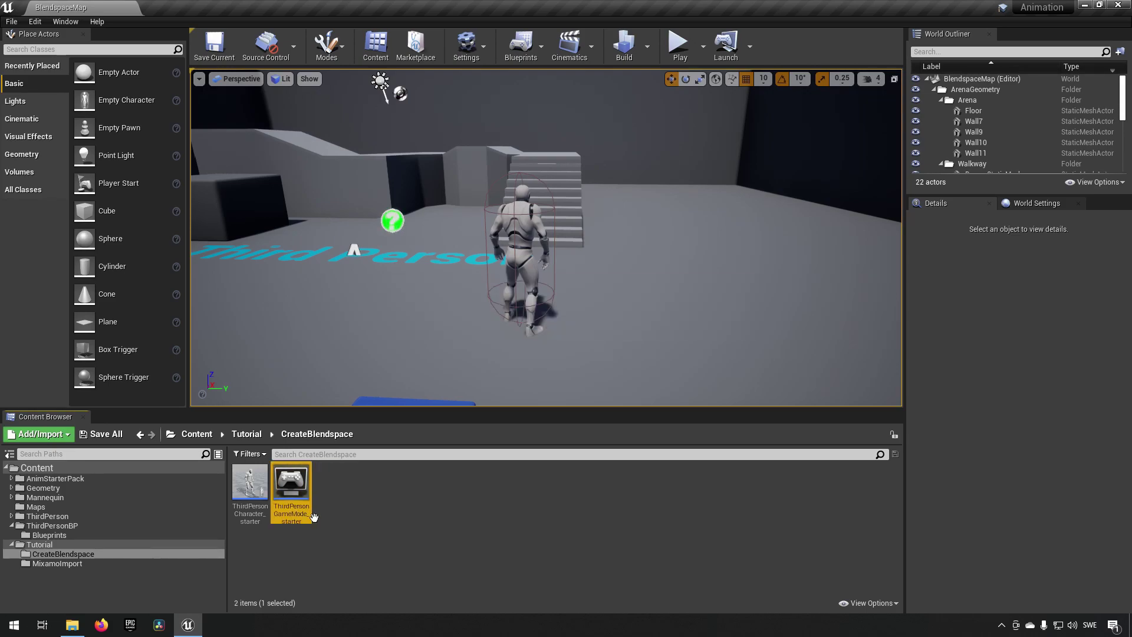
Step: Rename UE4_Mannequin_Skeleton in AnimStarterPack/UE4_Mannequin/Mesh to UE4_Mannequin_Skeleton_starter
{"action": "left_click", "coordinate": [11, 478]}
{"action": "left_click", "coordinate": [19, 488]}
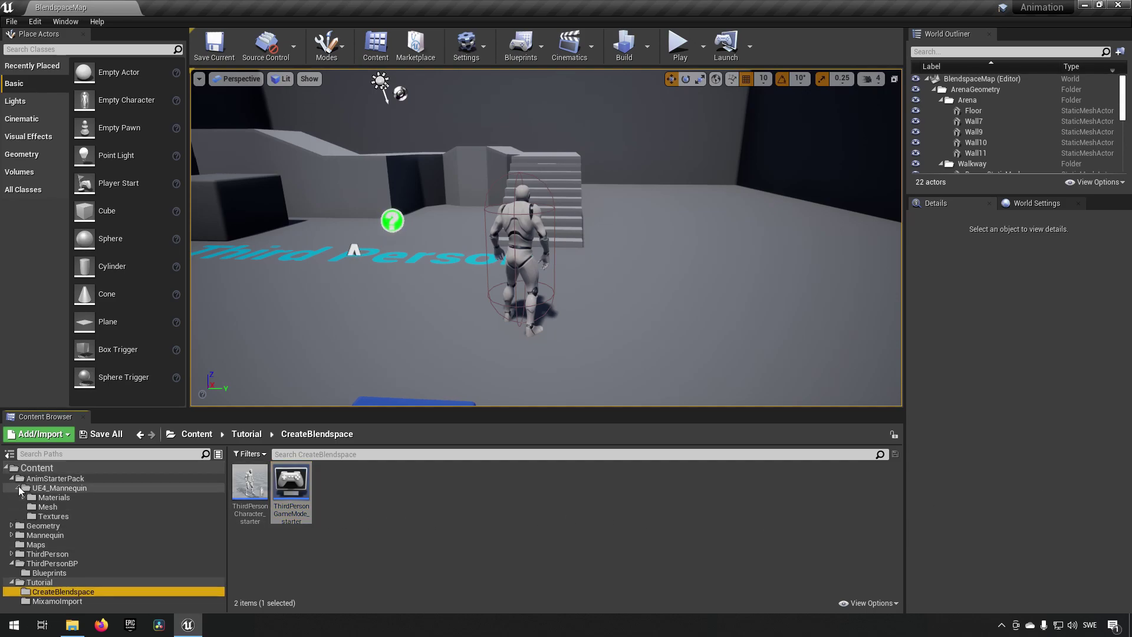
{"action": "left_click", "coordinate": [44, 490]}
{"action": "left_click", "coordinate": [53, 507]}
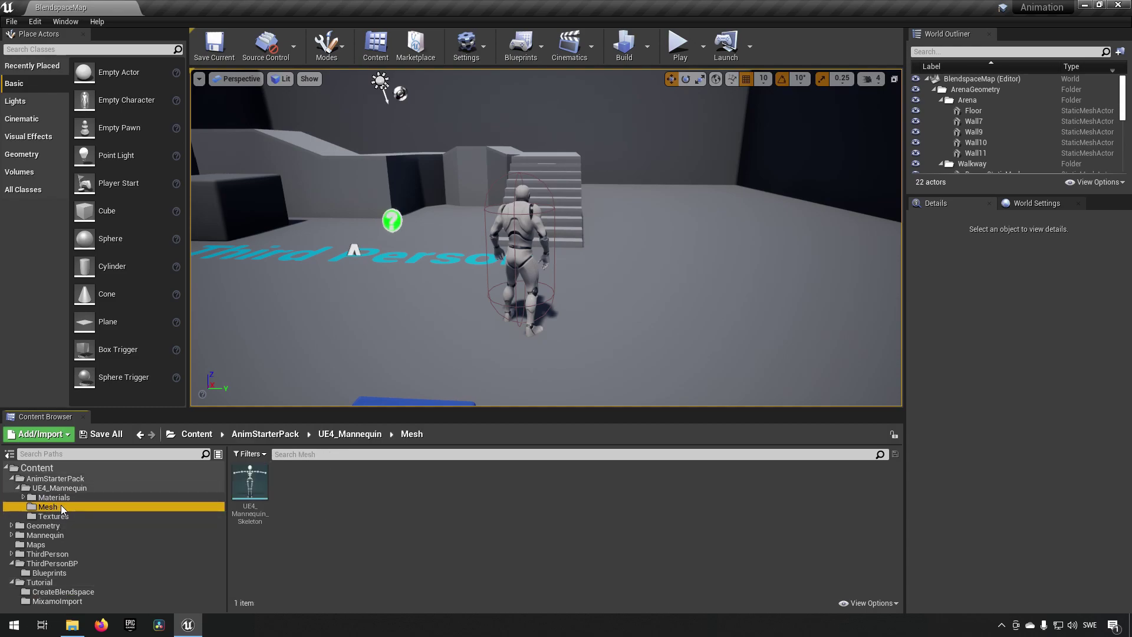
{"action": "left_click", "coordinate": [266, 499]}
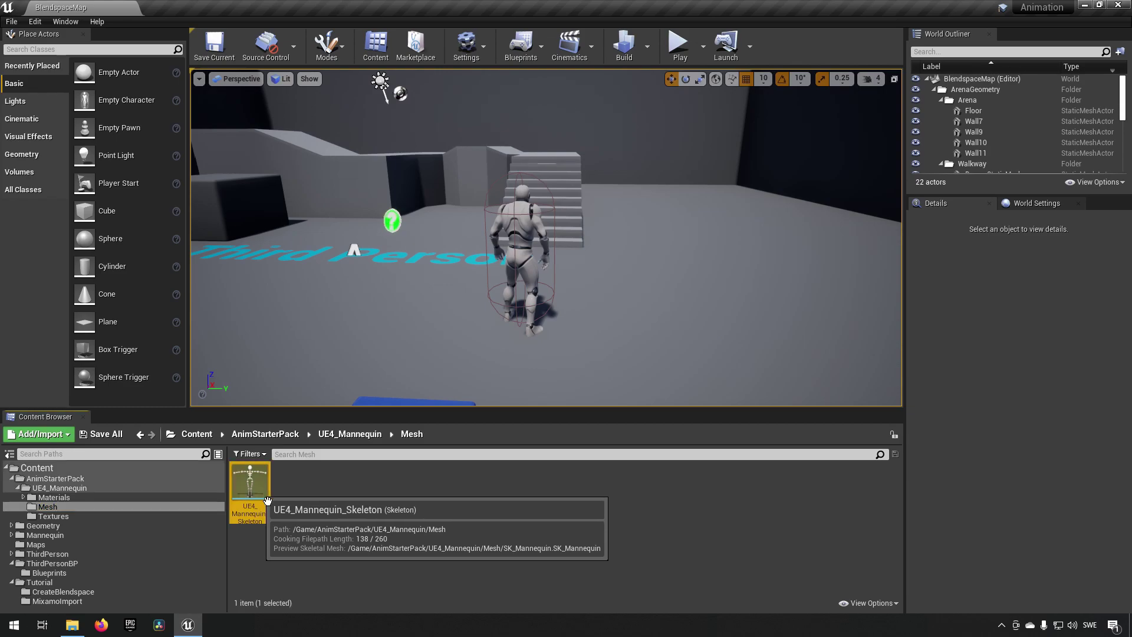
{"action": "key", "text": "F2"}
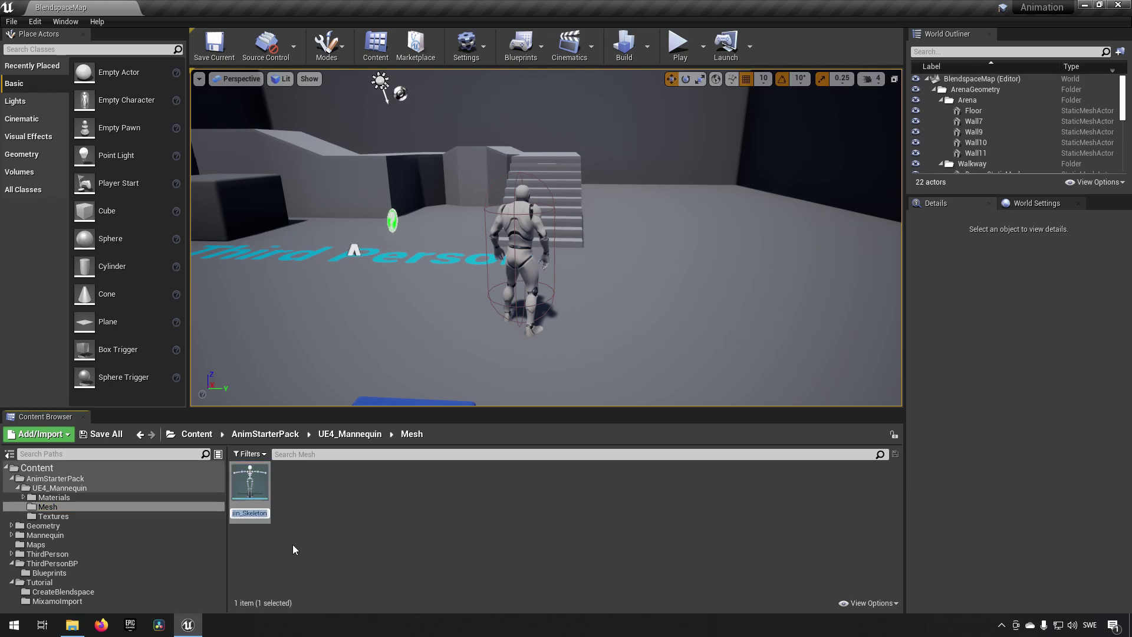
{"action": "key", "text": "End"}
{"action": "type", "text": "_starter"}
{"action": "key", "text": "Return"}
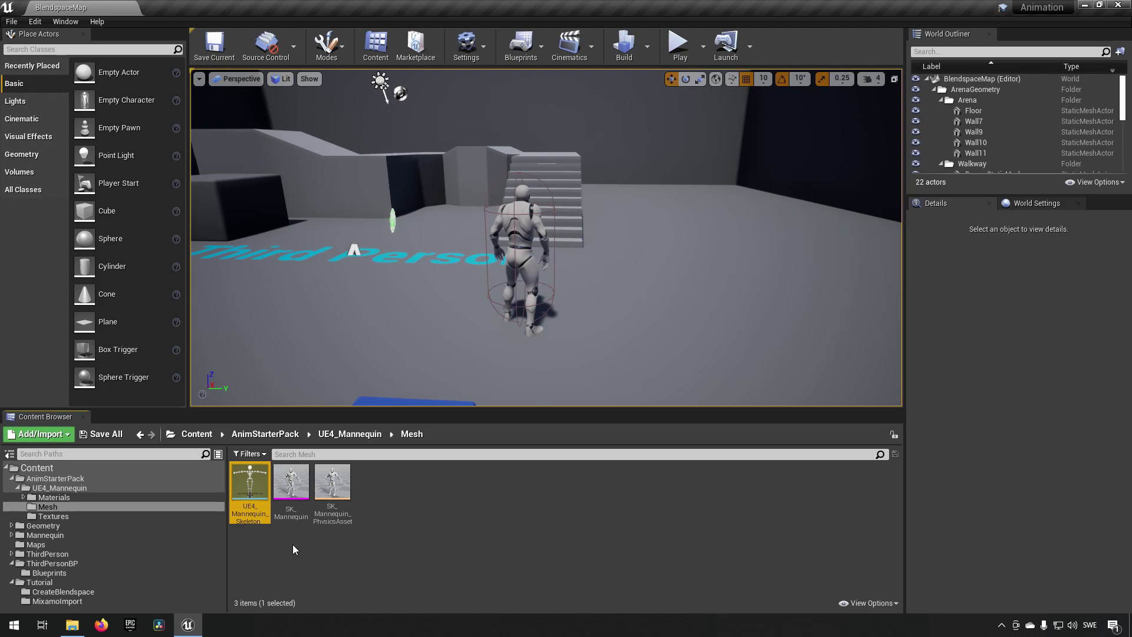
Step: In the CreateBlendspace folder, bring up the Animation asset menu listing Blend Space 1D
{"action": "left_click", "coordinate": [37, 592]}
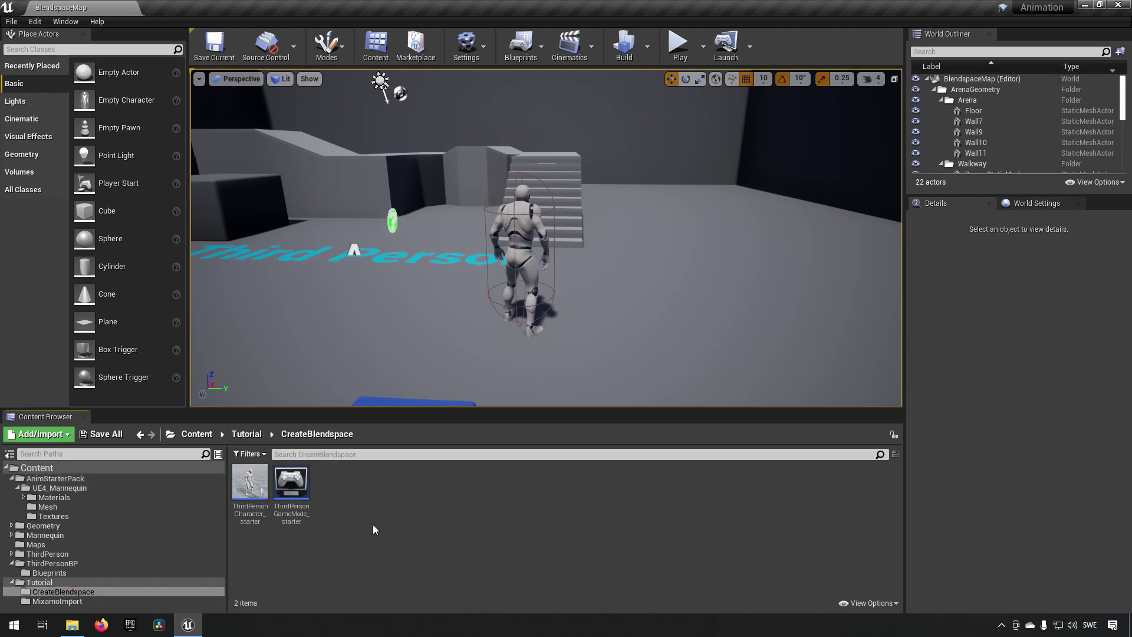
{"action": "right_click", "coordinate": [385, 494]}
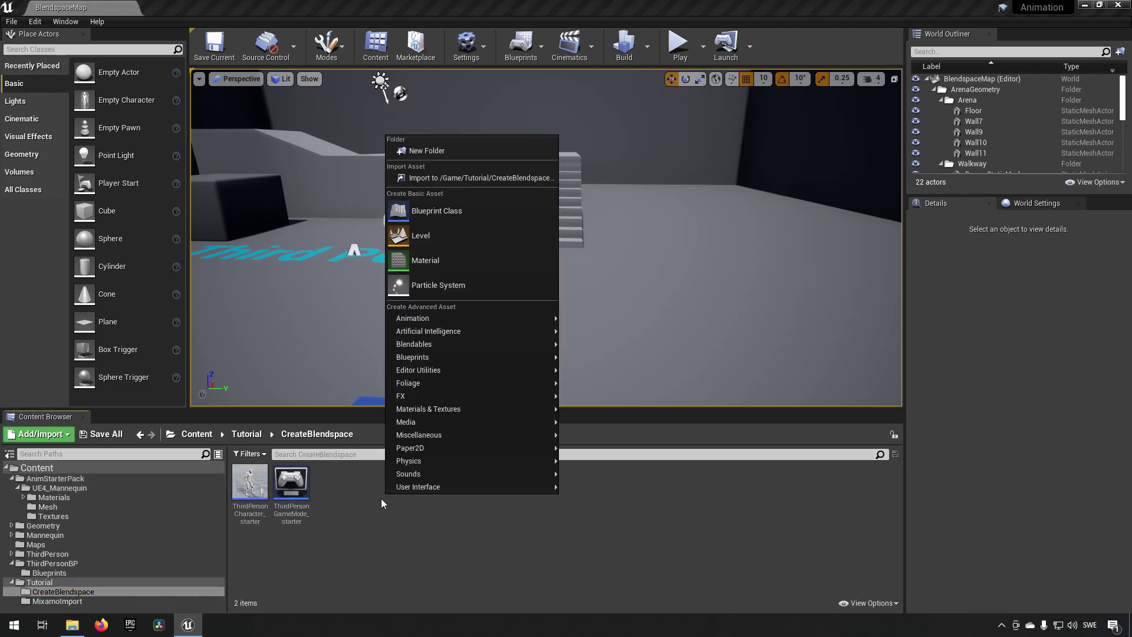
{"action": "mouse_move", "coordinate": [499, 349]}
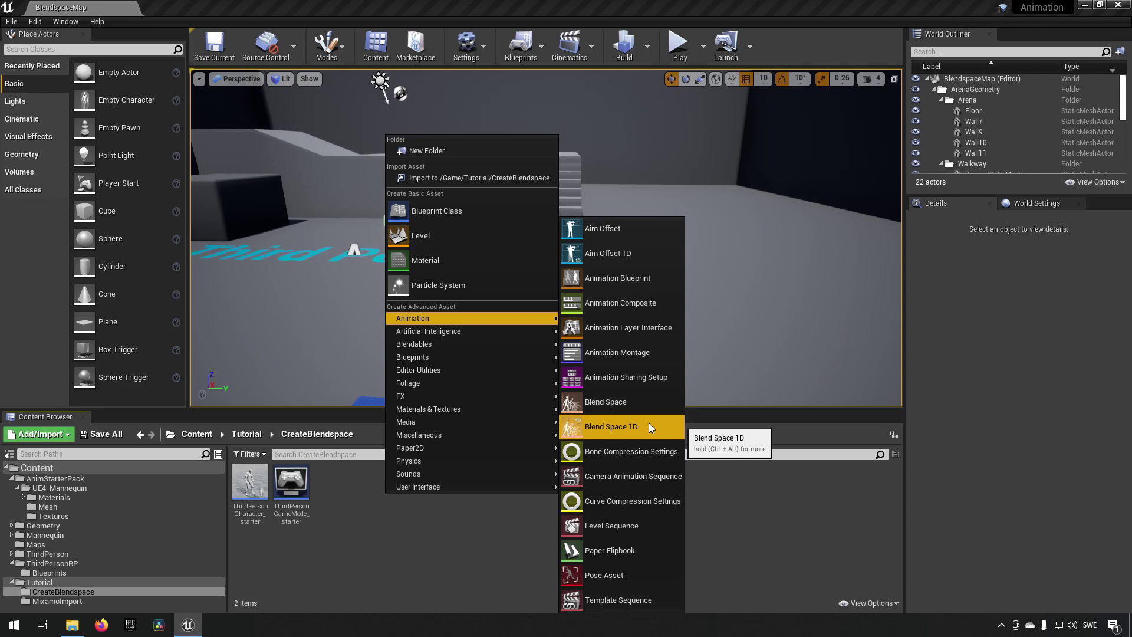
Step: Create a Blend Space 1D on UE4_Mannequin_Skeleton_starter and name it BS_Jogging
{"action": "left_click", "coordinate": [648, 424]}
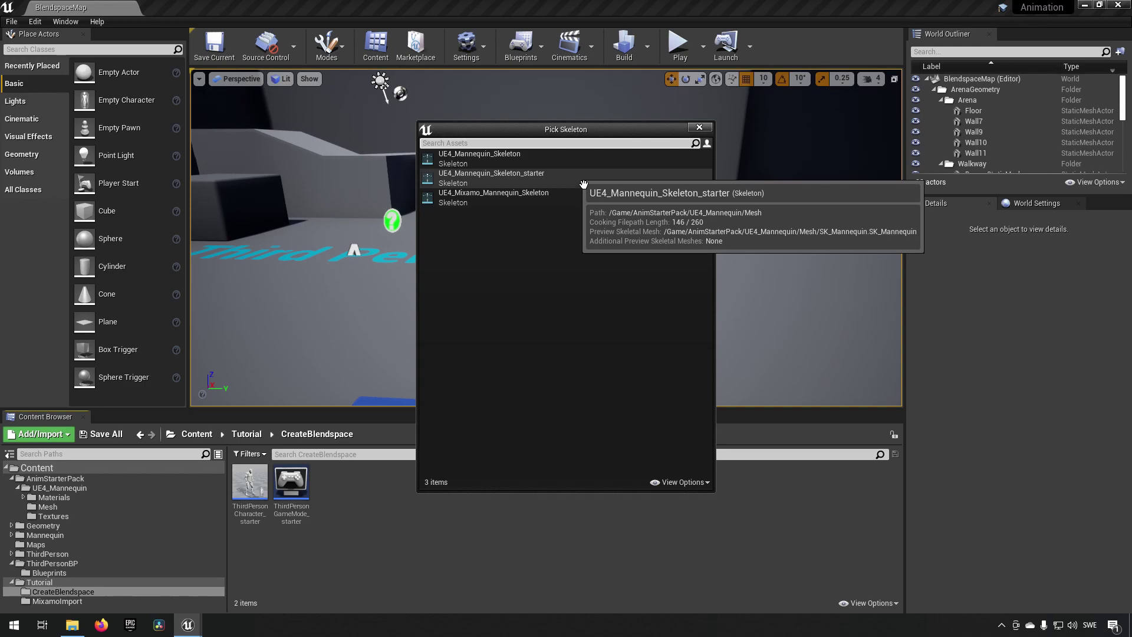
{"action": "left_click", "coordinate": [583, 185]}
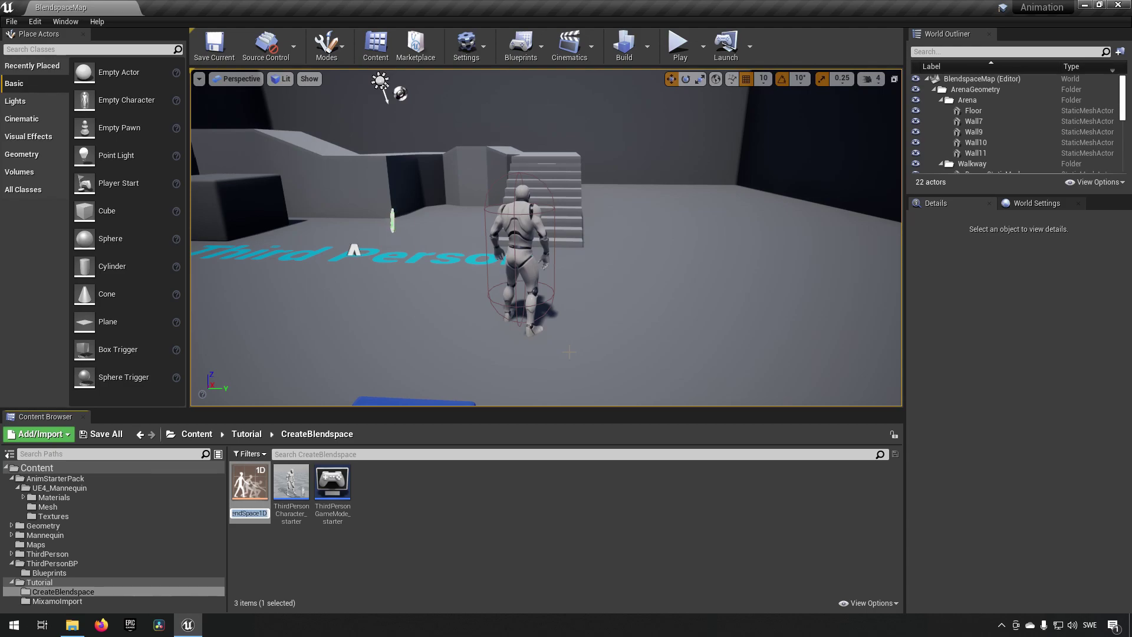
{"action": "key", "text": "Home"}
{"action": "type", "text": "BSD"}
{"action": "key", "text": "BackSpace"}
{"action": "key", "text": "End"}
{"action": "key", "text": "shift+Home"}
{"action": "type", "text": "BS_Jogging"}
{"action": "key", "text": "Return"}
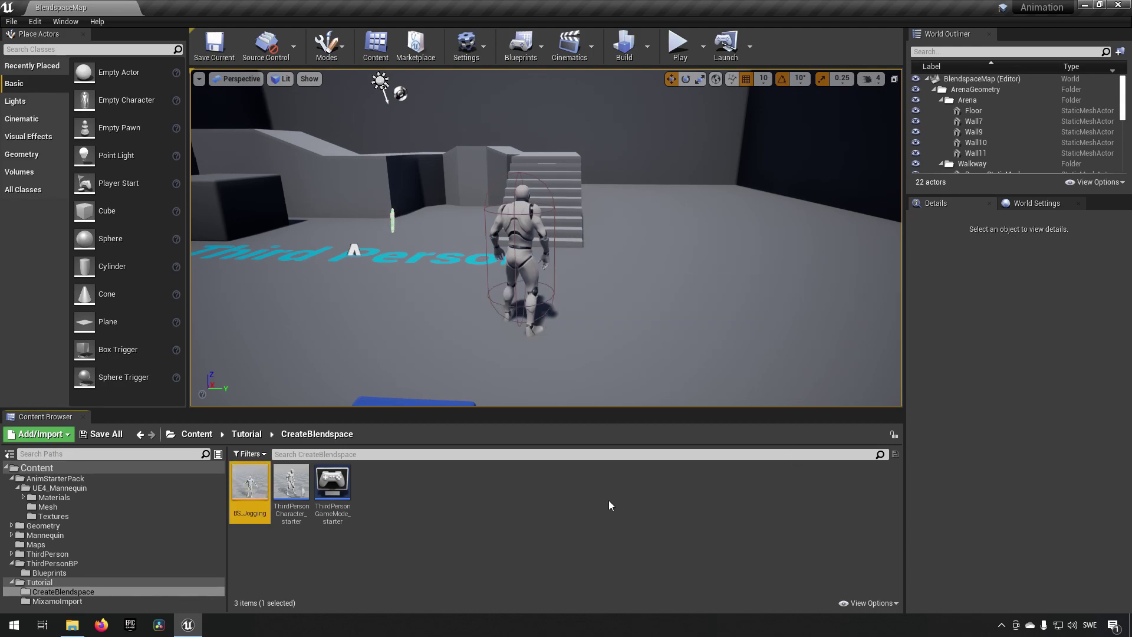
{"action": "left_click", "coordinate": [449, 505]}
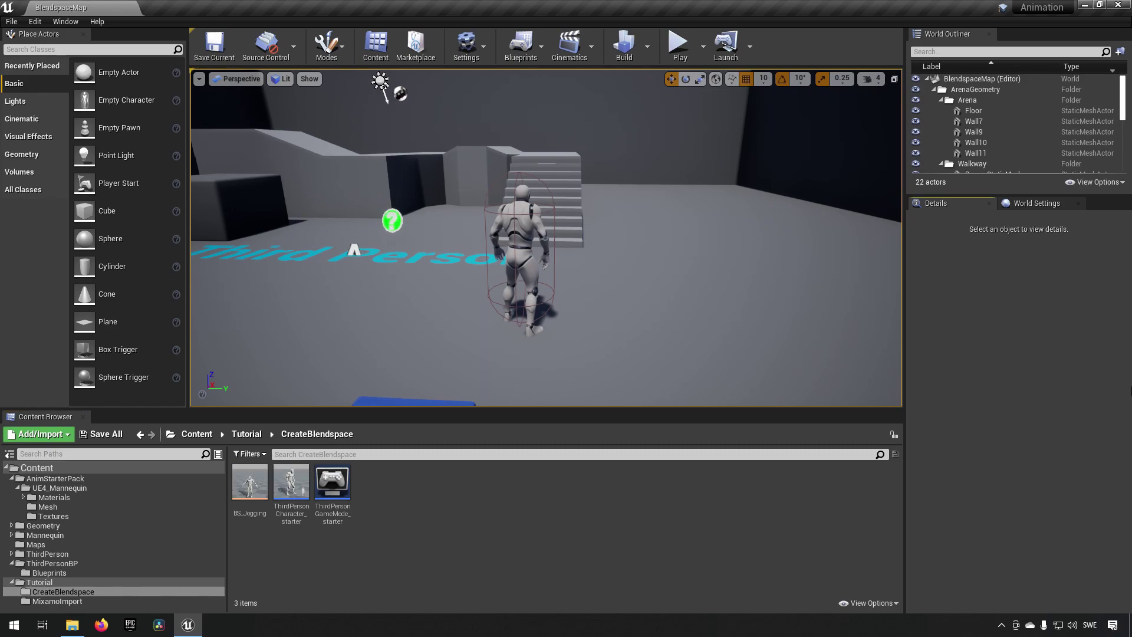
Step: Create an AnimInstance Animation Blueprint on UE4_Mannequin_Skeleton_starter named BP_AnimationStarter
{"action": "right_click", "coordinate": [459, 499]}
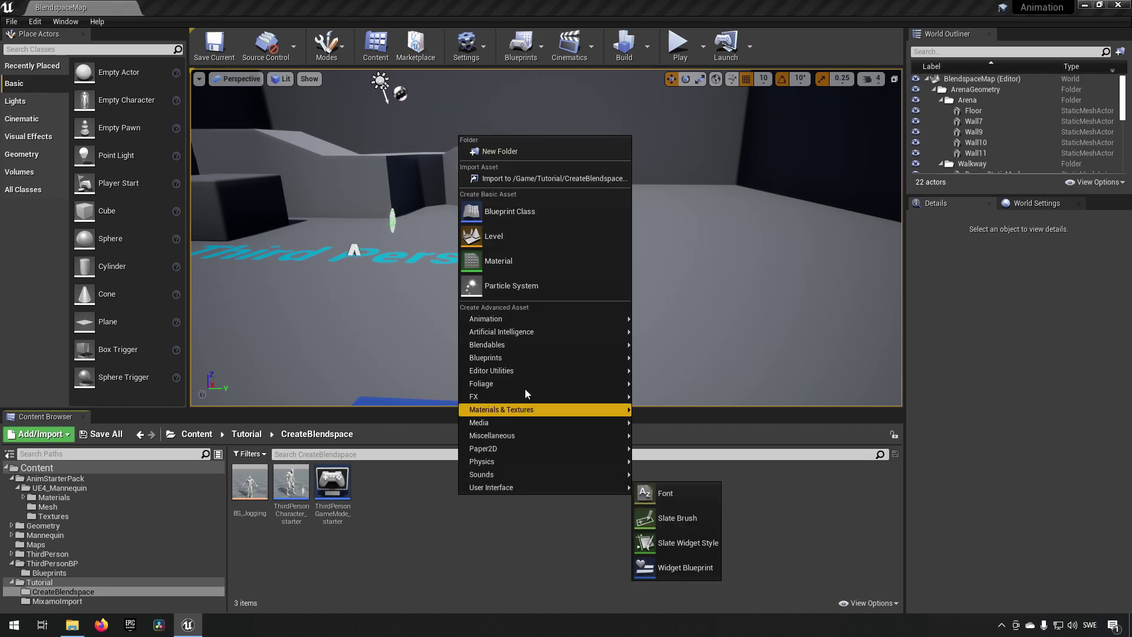
{"action": "mouse_move", "coordinate": [543, 322]}
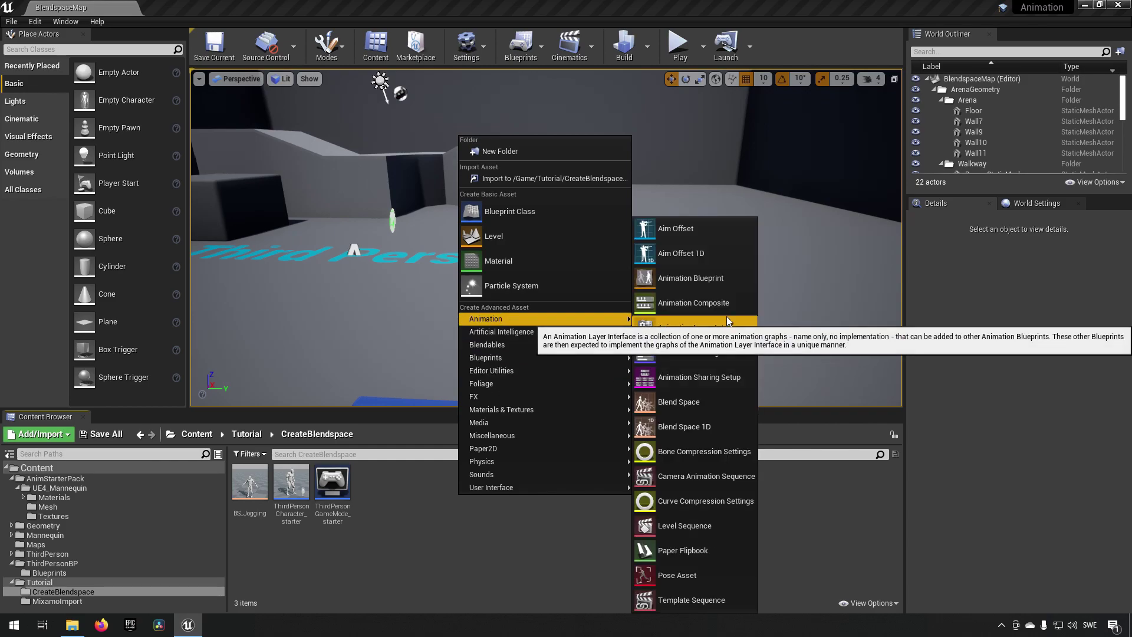
{"action": "left_click", "coordinate": [737, 279]}
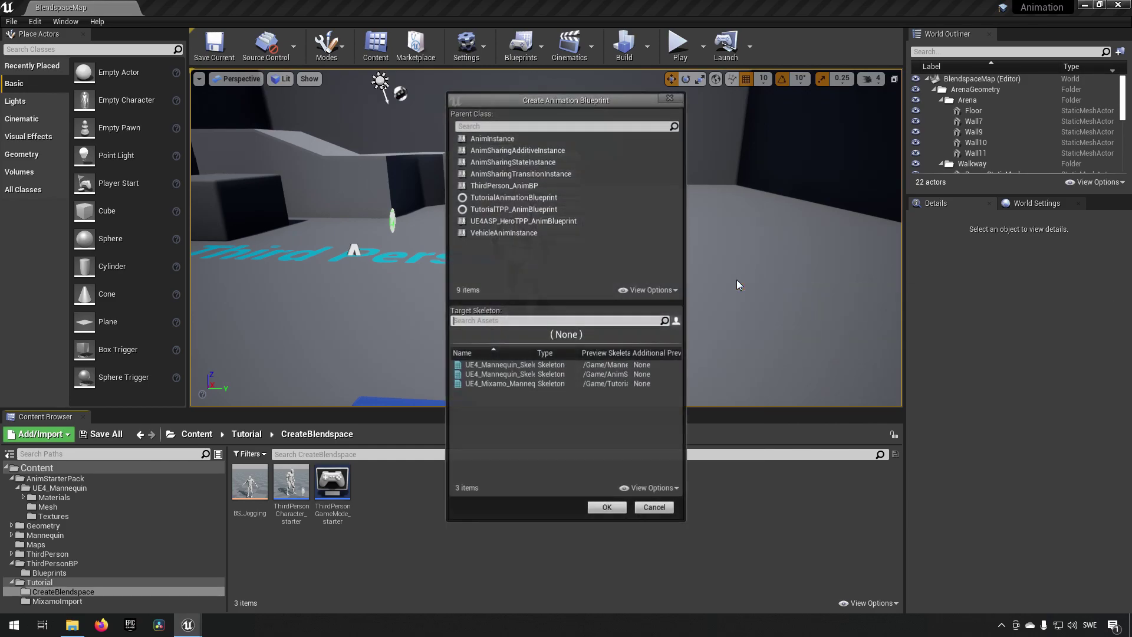
{"action": "left_click", "coordinate": [521, 134]}
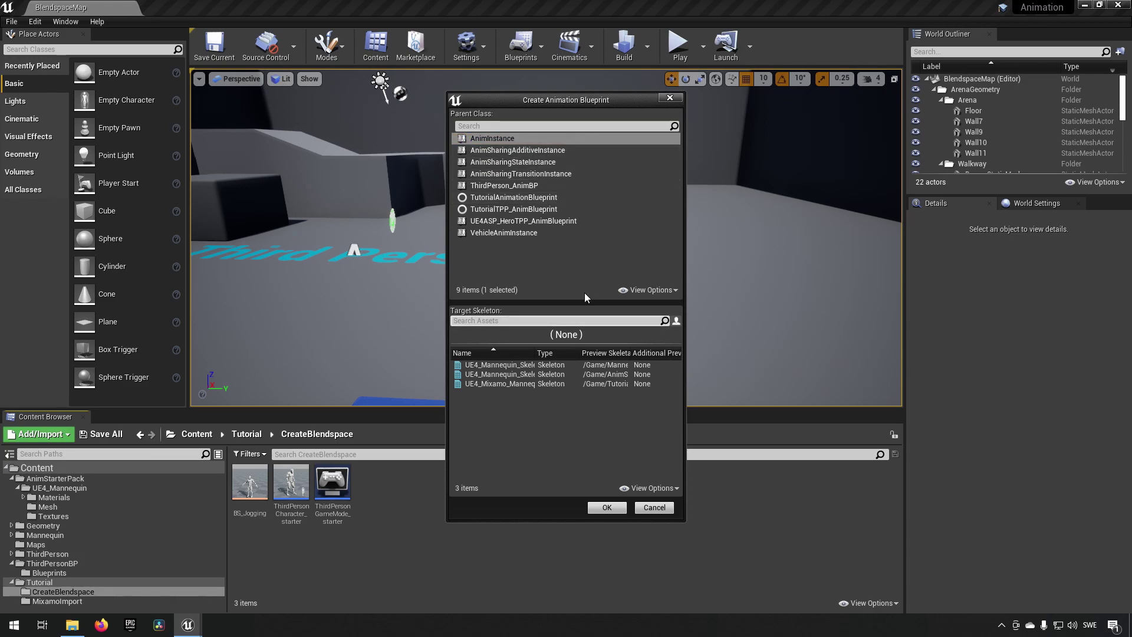
{"action": "left_click_drag", "start_coordinate": [541, 355], "coordinate": [574, 356]}
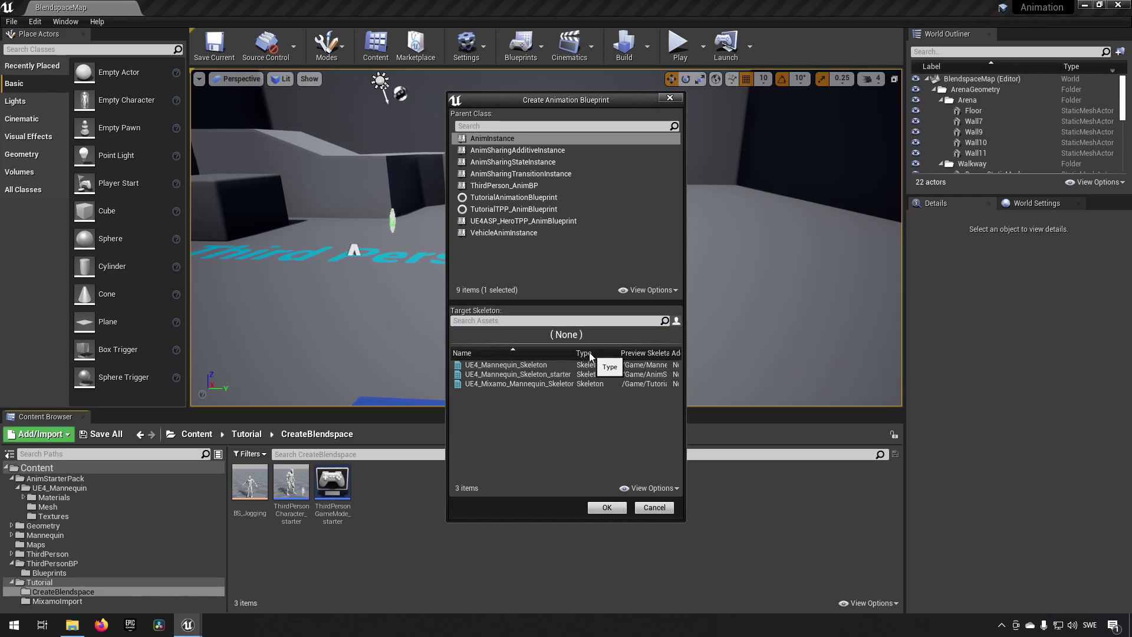
{"action": "left_click", "coordinate": [545, 373]}
{"action": "left_click", "coordinate": [605, 507]}
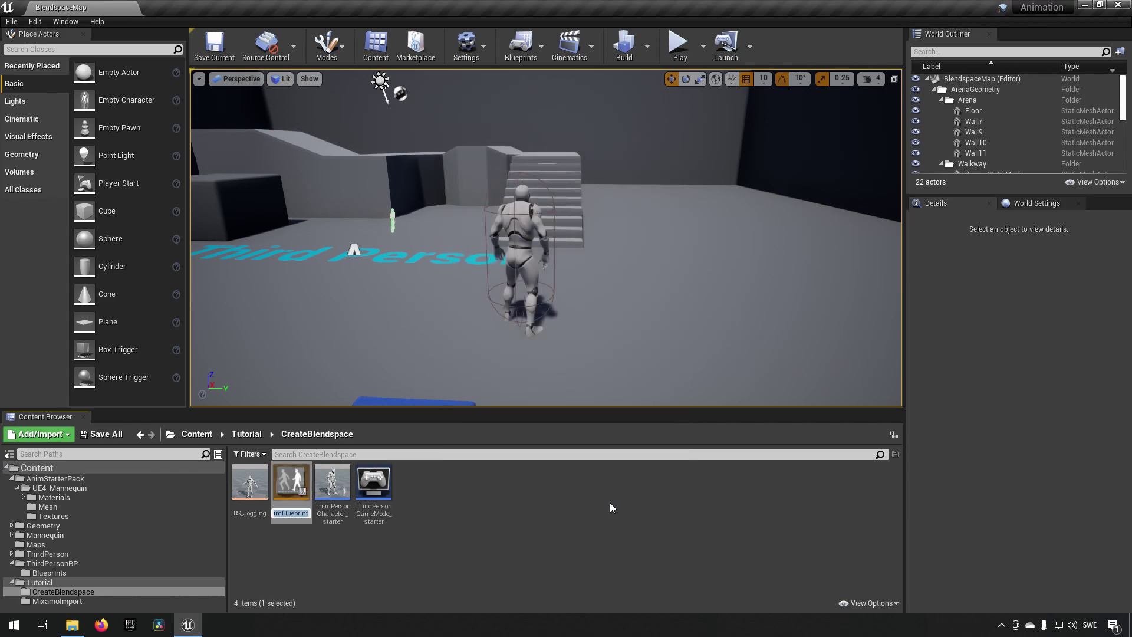
{"action": "type", "text": "BP_"}
{"action": "type", "text": "Animation"}
{"action": "type", "text": "Starter"}
{"action": "key", "text": "Return"}
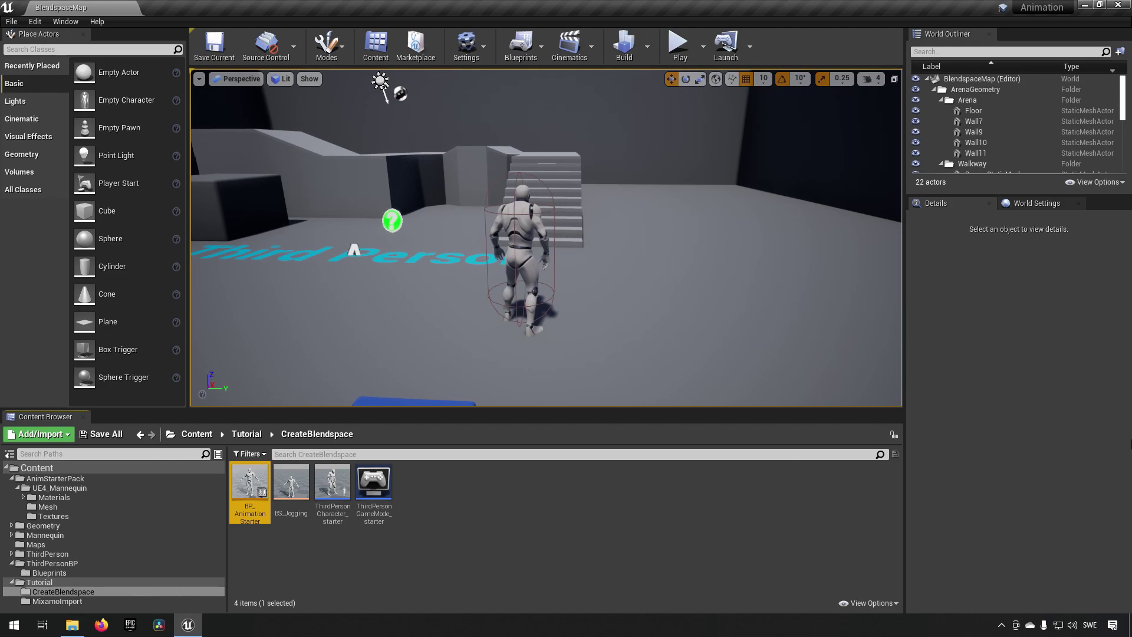
Step: Open BS_Jogging, dock its editor tab beside BlendspaceMap, and scrub the blend preview
{"action": "left_click", "coordinate": [412, 508]}
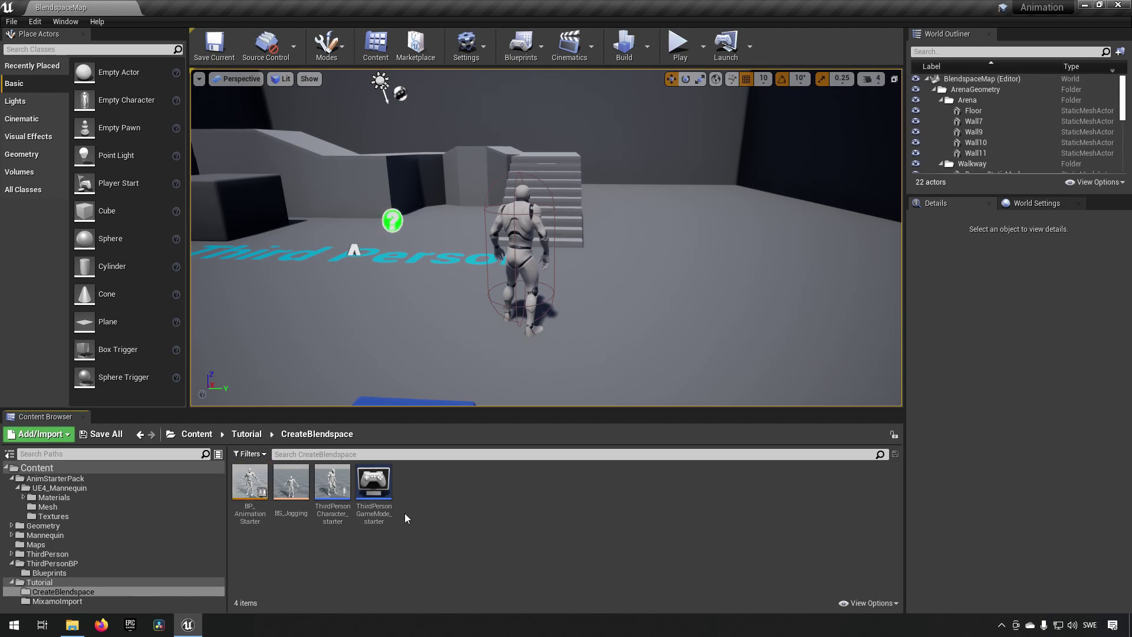
{"action": "double_click", "coordinate": [293, 481]}
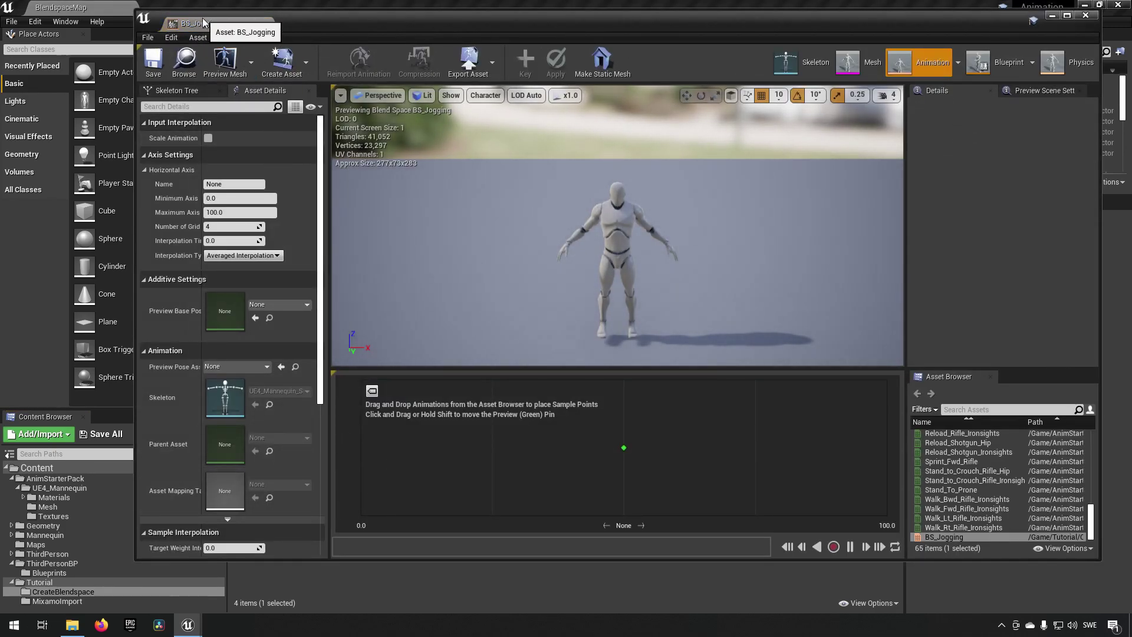
{"action": "left_click_drag", "start_coordinate": [204, 24], "coordinate": [177, 8]}
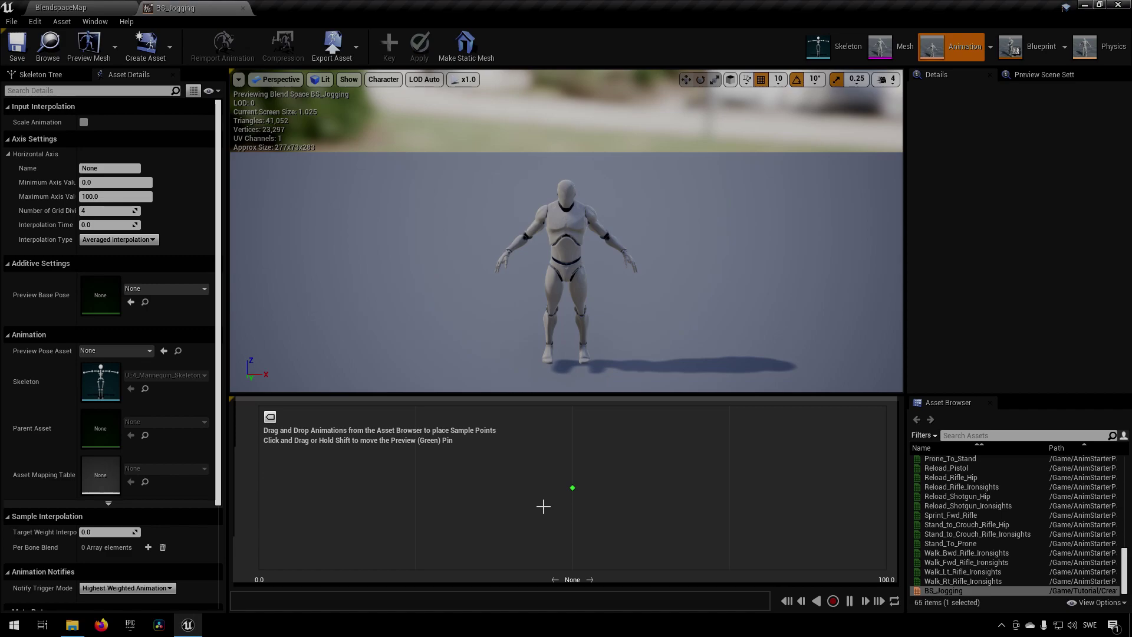
{"action": "left_click_drag", "start_coordinate": [543, 506], "coordinate": [802, 510]}
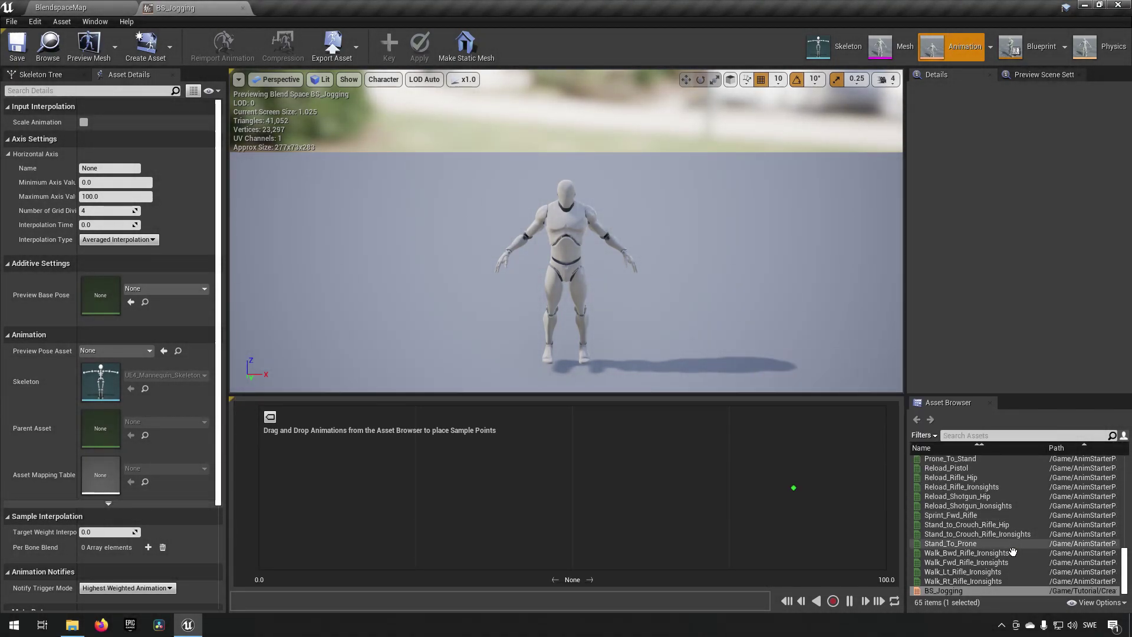
{"action": "scroll", "coordinate": [1032, 560], "scroll_direction": "up", "scroll_amount": 6}
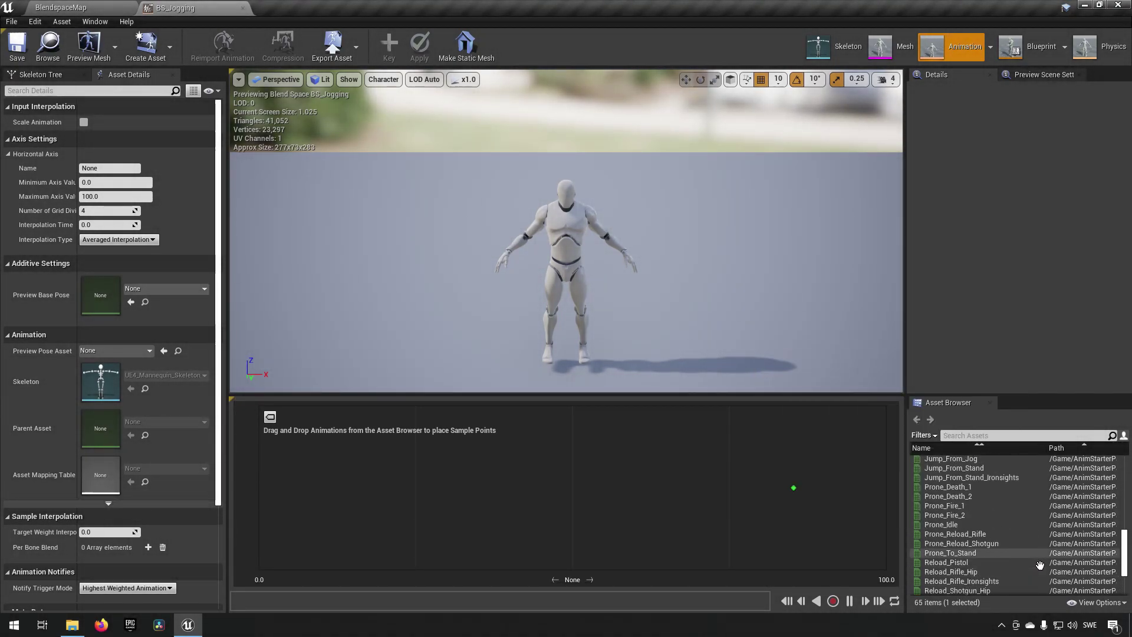
{"action": "scroll", "coordinate": [1031, 560], "scroll_direction": "up", "scroll_amount": 2}
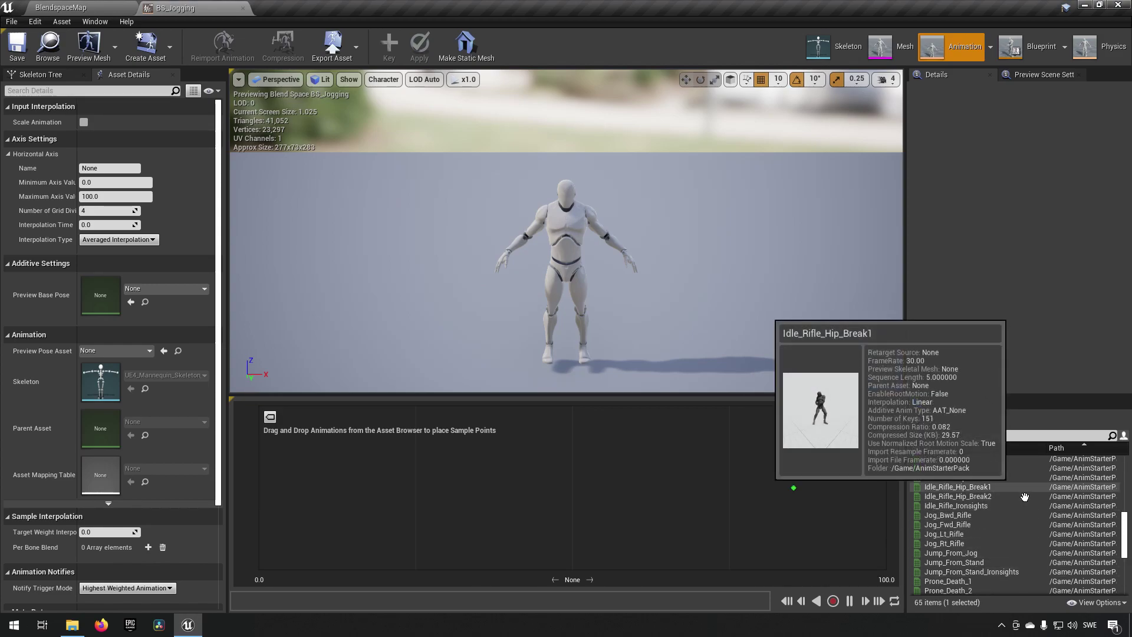
Step: Drag Jog_Fwd_Rifle to the grid's right end and Idle_Rifle_Hip to its left end
{"action": "left_click", "coordinate": [965, 530]}
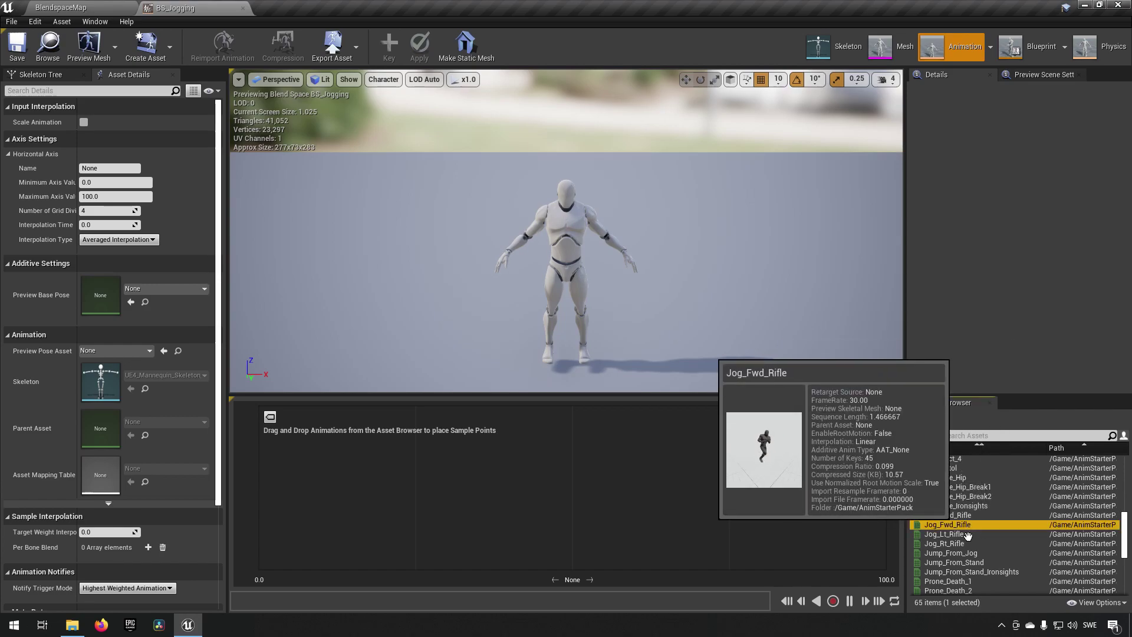
{"action": "left_click_drag", "start_coordinate": [968, 535], "coordinate": [886, 494]}
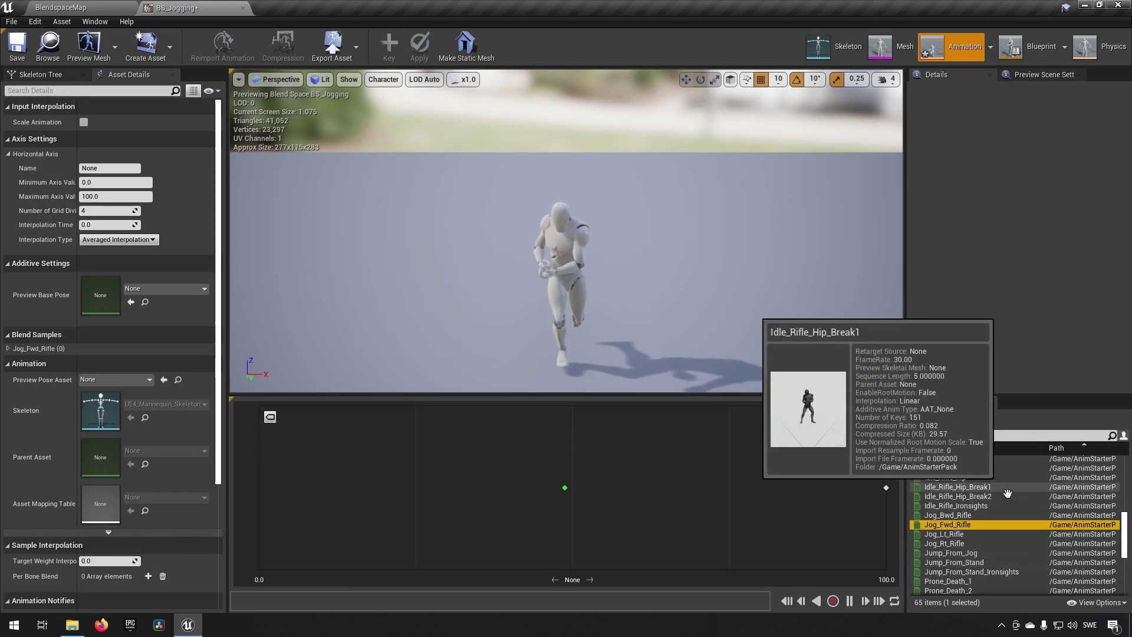
{"action": "left_click_drag", "start_coordinate": [967, 477], "coordinate": [285, 500]}
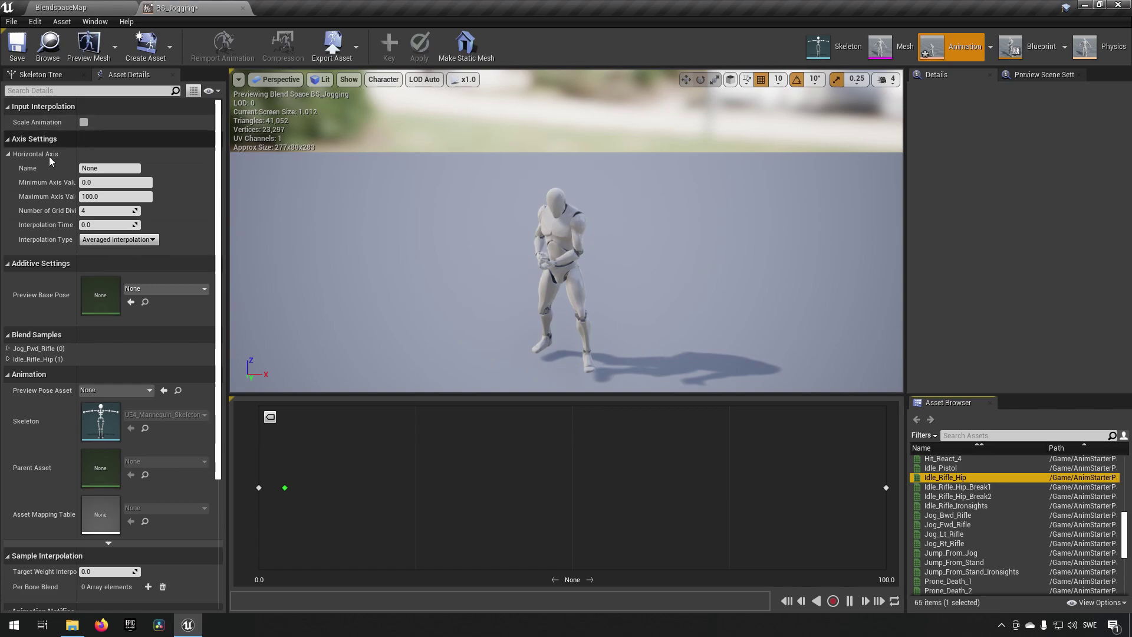
Step: Name the blend space's horizontal axis ForwardSpeed
{"action": "left_click", "coordinate": [111, 168]}
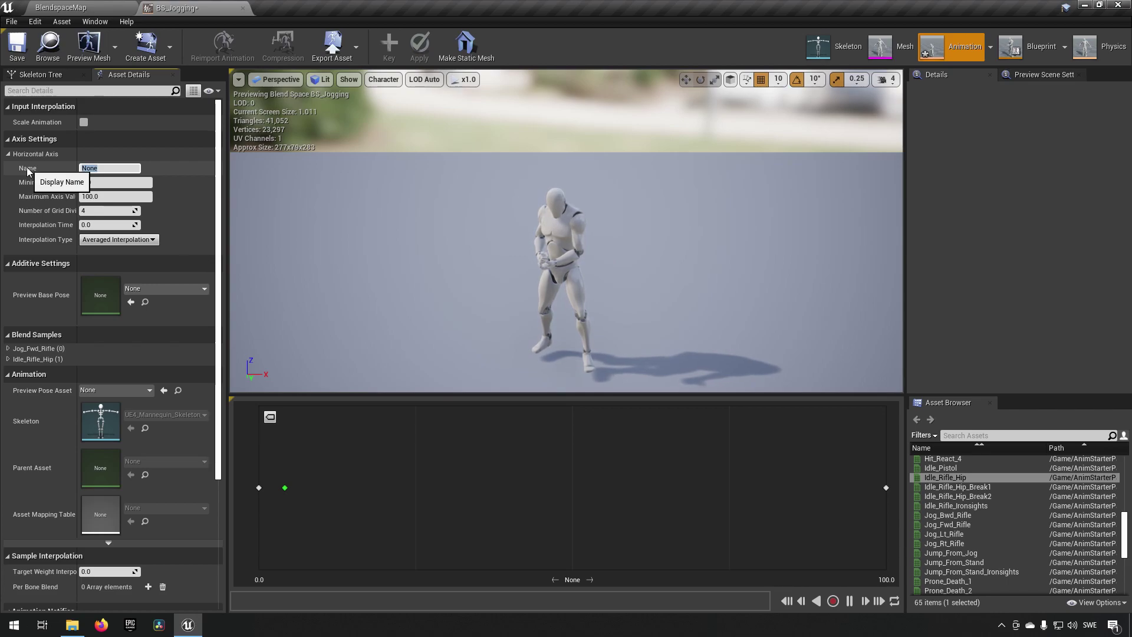
{"action": "type", "text": "Forwrd"}
{"action": "key", "text": "BackSpace"}
{"action": "key", "text": "BackSpace"}
{"action": "type", "text": "a"}
{"action": "key", "text": "BackSpace"}
{"action": "key", "text": "BackSpace"}
{"action": "type", "text": "ardSpeed"}
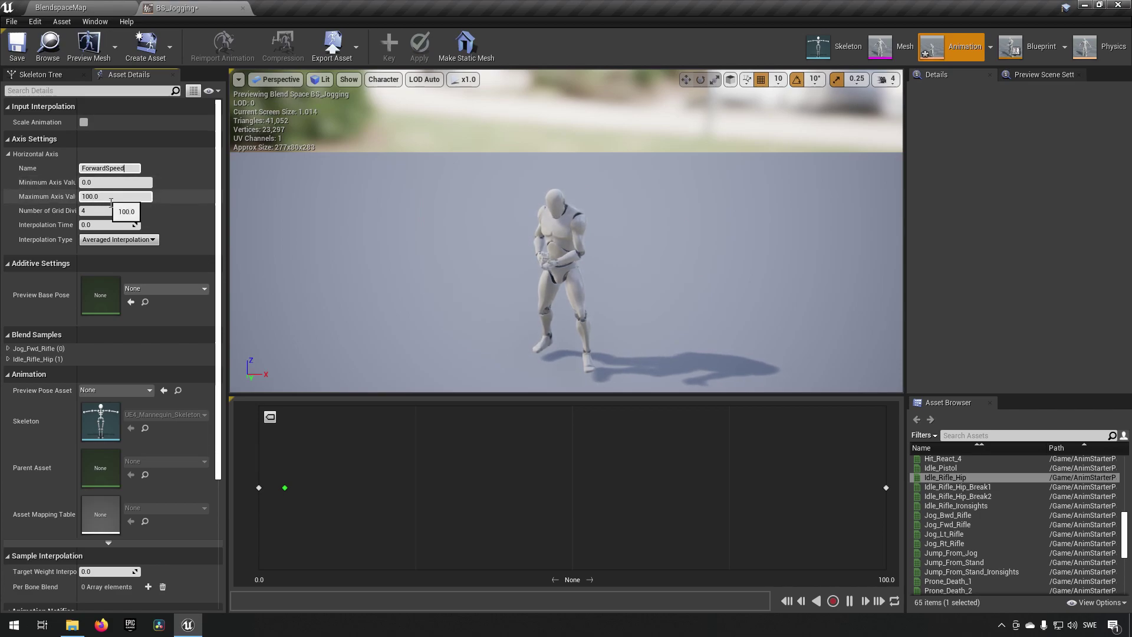
Step: Set the axis maximum to 600, save BS_Jogging, and return to BlendspaceMap
{"action": "left_click", "coordinate": [111, 199]}
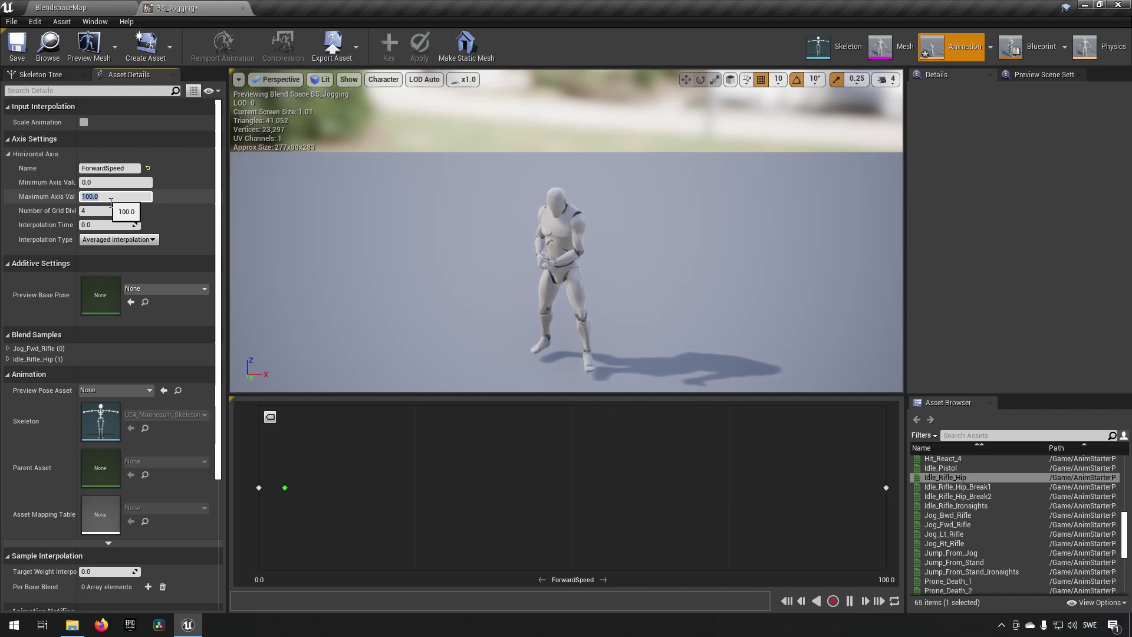
{"action": "type", "text": "600"}
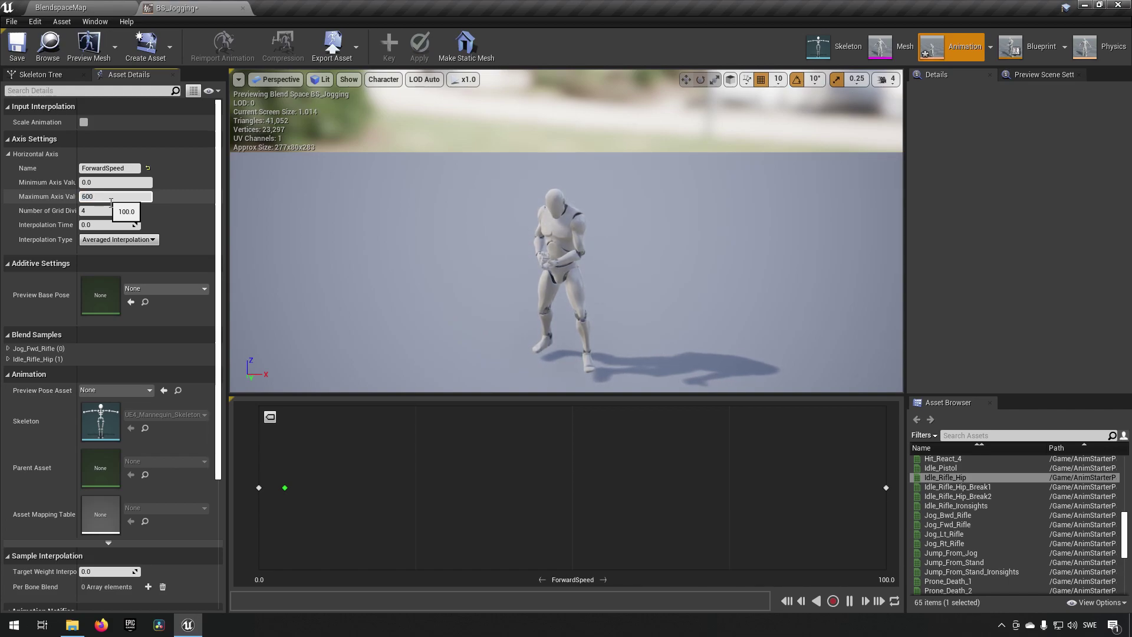
{"action": "key", "text": "Return"}
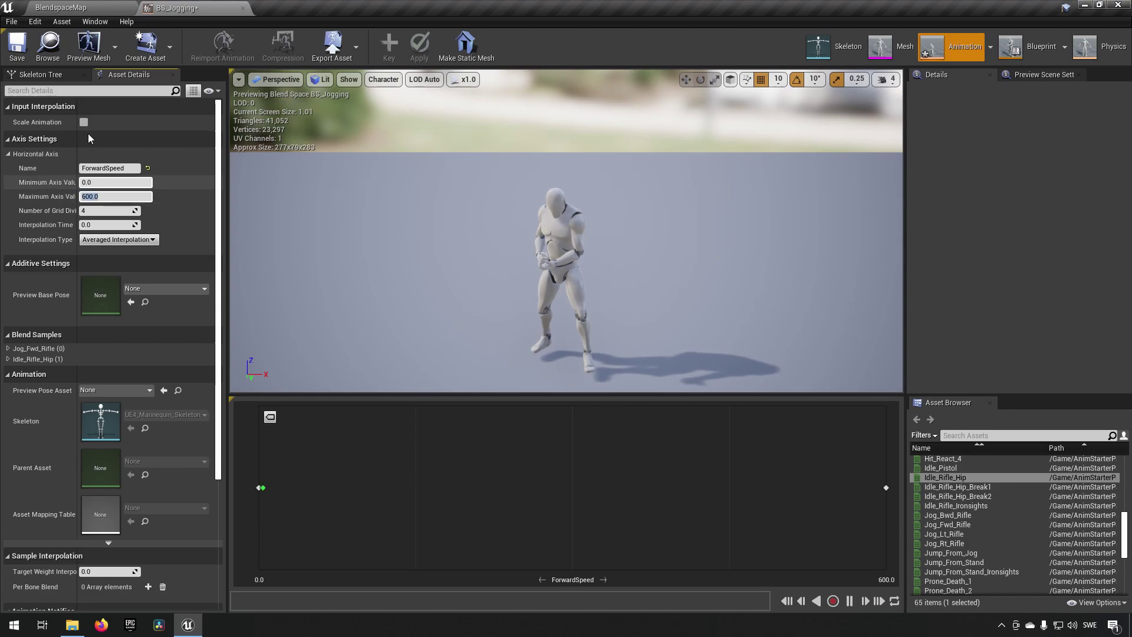
{"action": "left_click", "coordinate": [17, 46]}
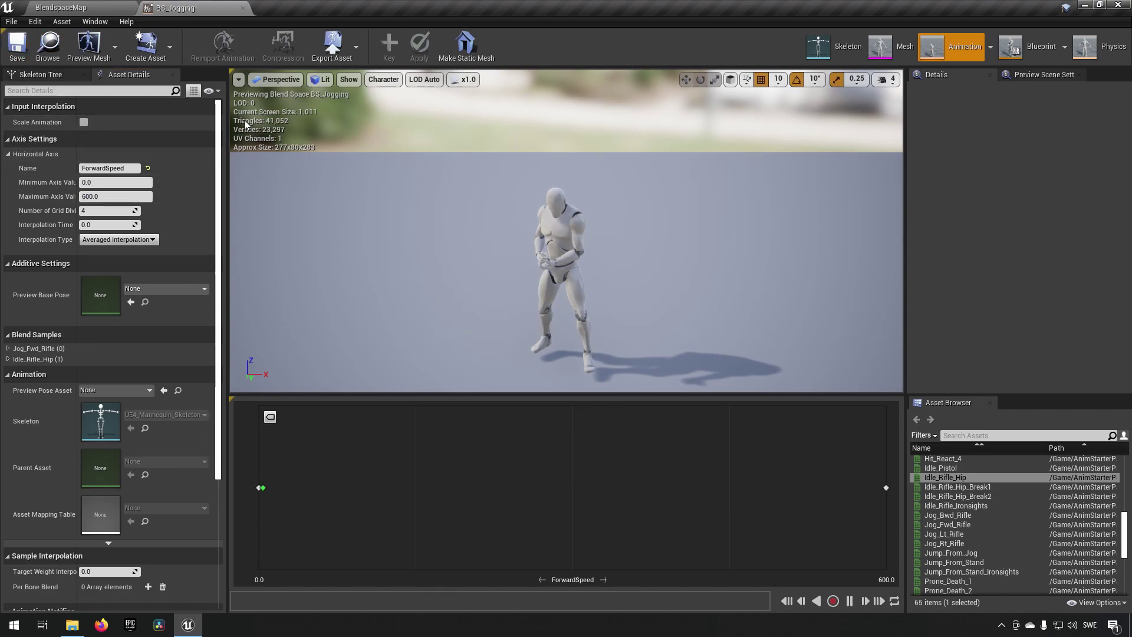
{"action": "left_click", "coordinate": [107, 7]}
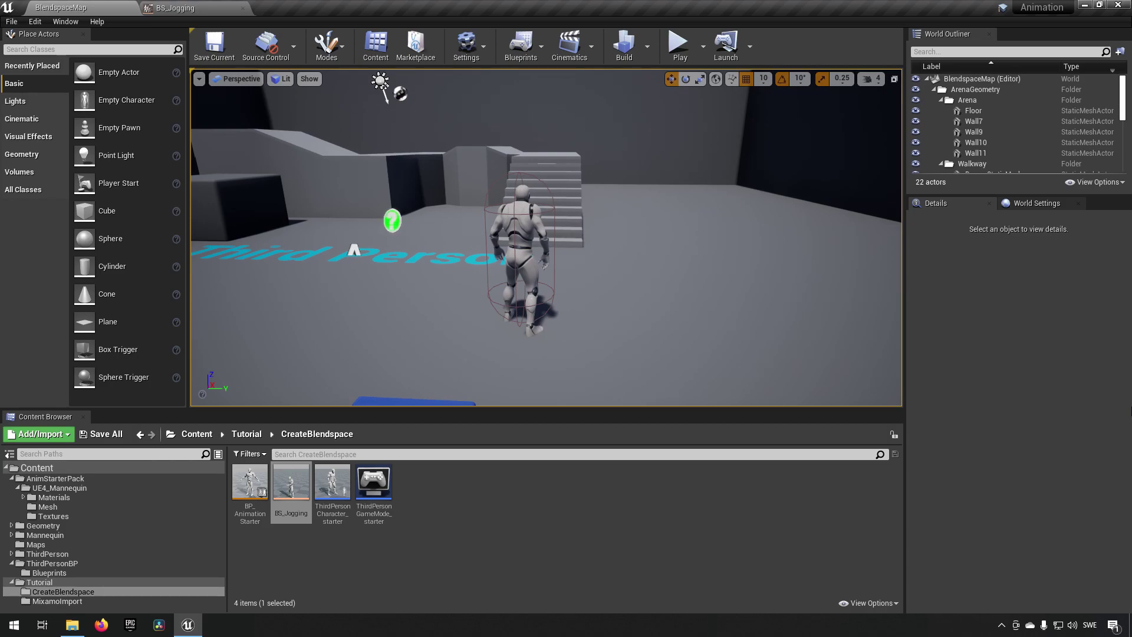
Step: Confirm ThirdPersonCharacter_starter's CharacterMovement Max Walk Speed is 600, then return to the BlendspaceMap level
{"action": "double_click", "coordinate": [335, 503]}
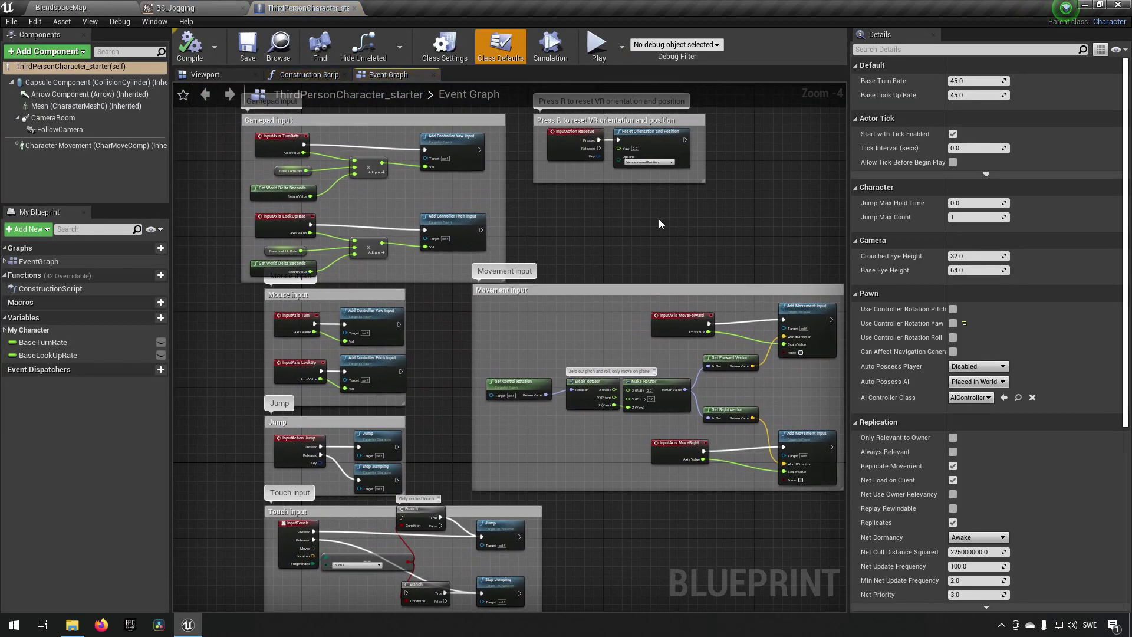
{"action": "right_click_drag", "start_coordinate": [659, 219], "coordinate": [608, 371]}
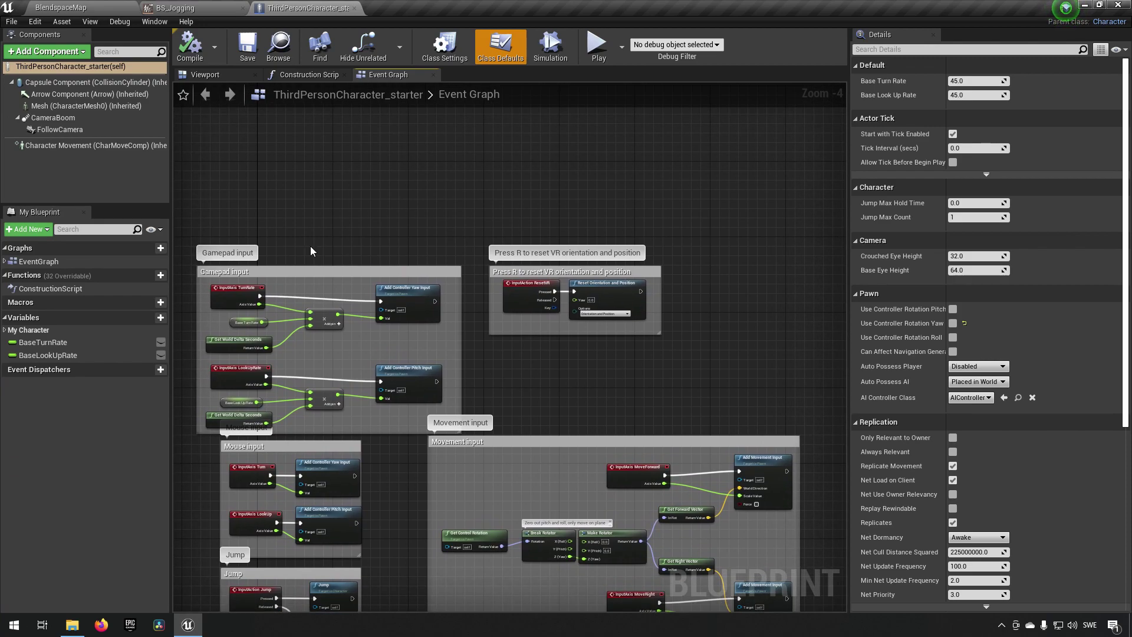
{"action": "left_click", "coordinate": [81, 146]}
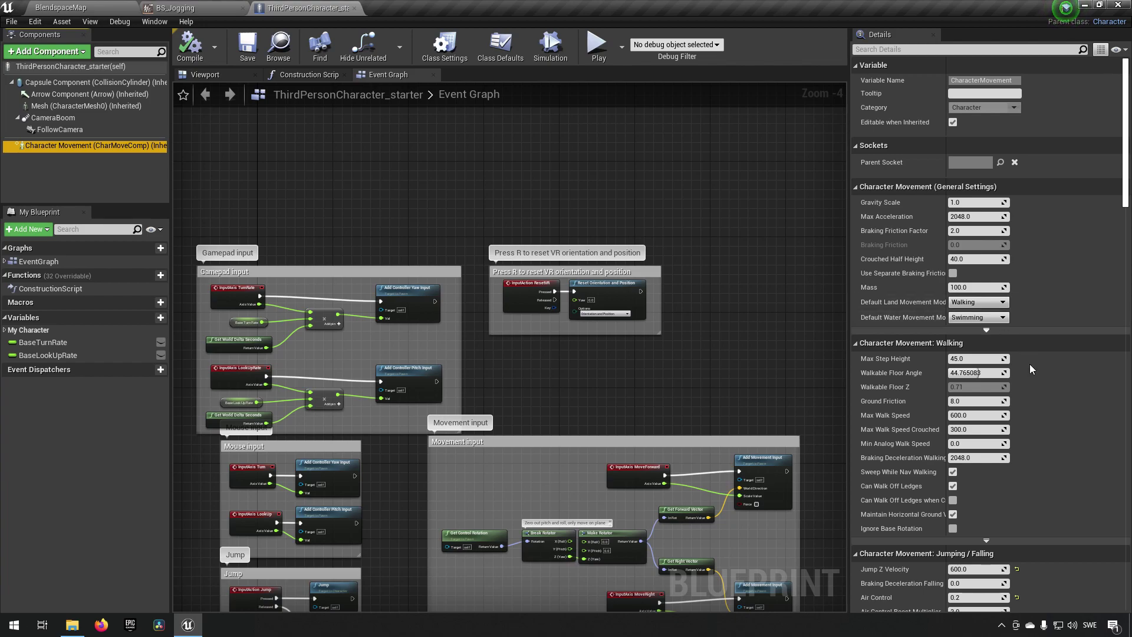
{"action": "scroll", "coordinate": [1000, 530], "scroll_direction": "down", "scroll_amount": 4}
{"action": "scroll", "coordinate": [1001, 530], "scroll_direction": "down", "scroll_amount": 4}
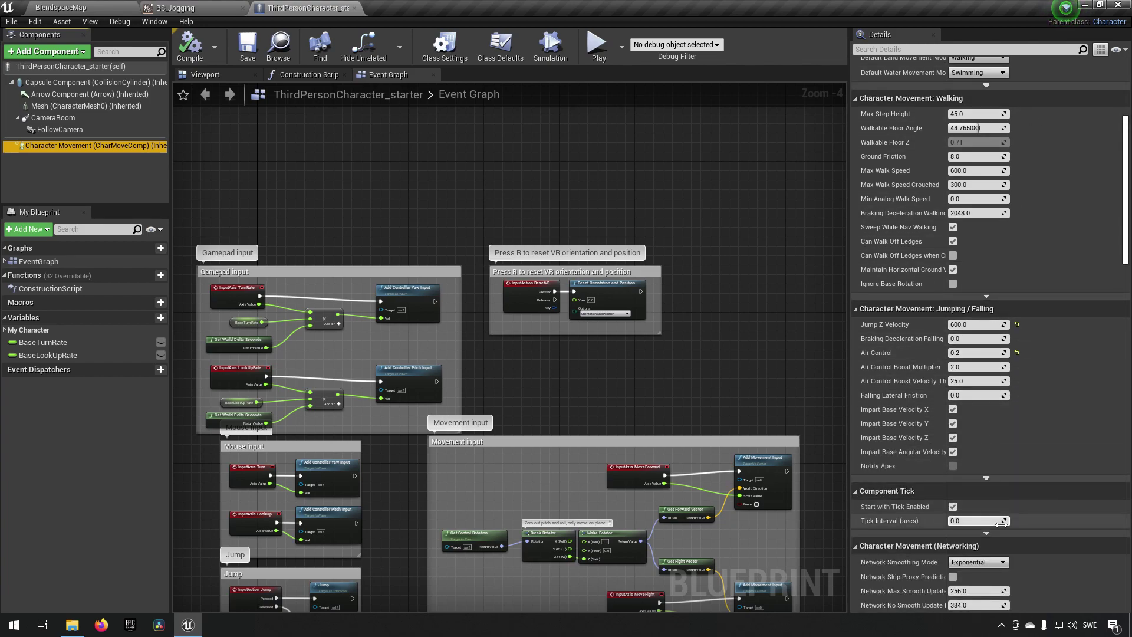
{"action": "scroll", "coordinate": [988, 503], "scroll_direction": "up", "scroll_amount": 3}
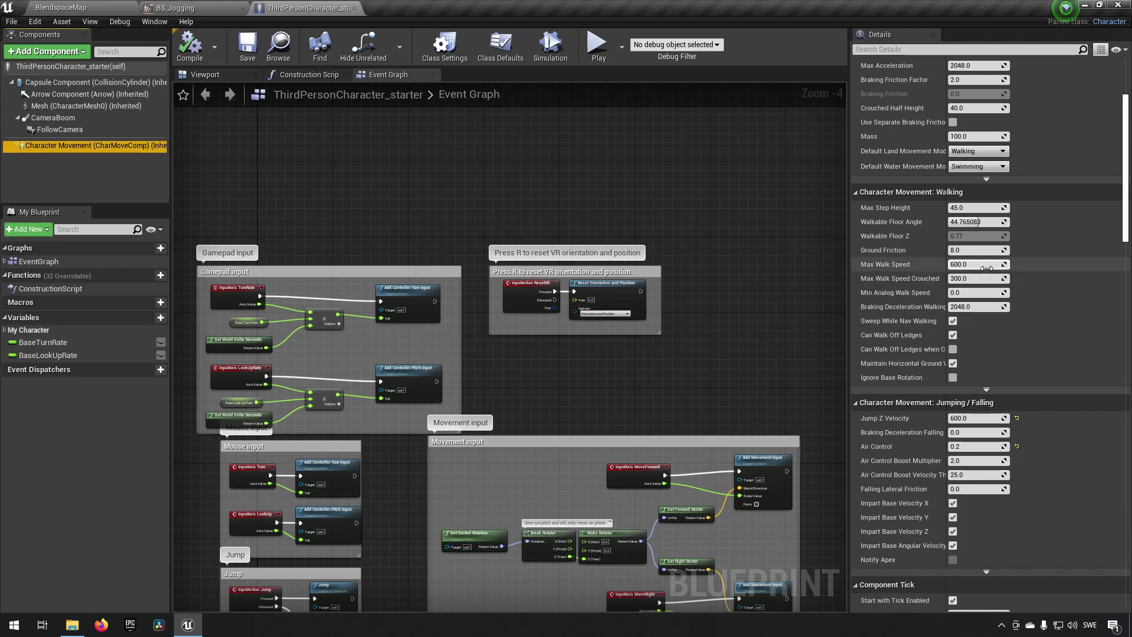
{"action": "left_click", "coordinate": [986, 265]}
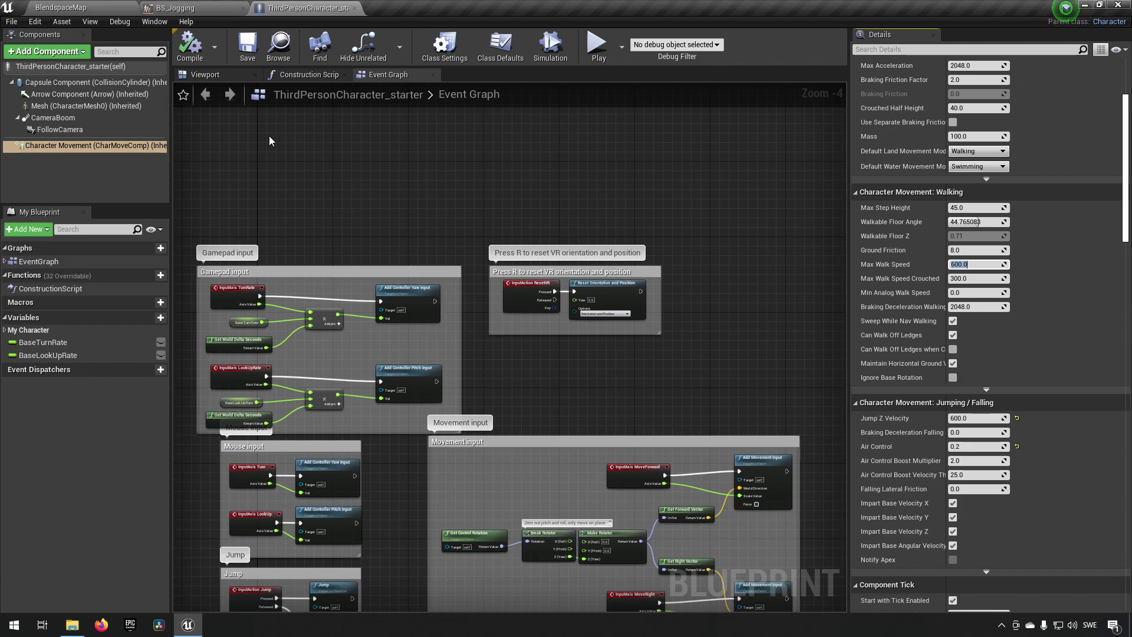
{"action": "left_click", "coordinate": [97, 7]}
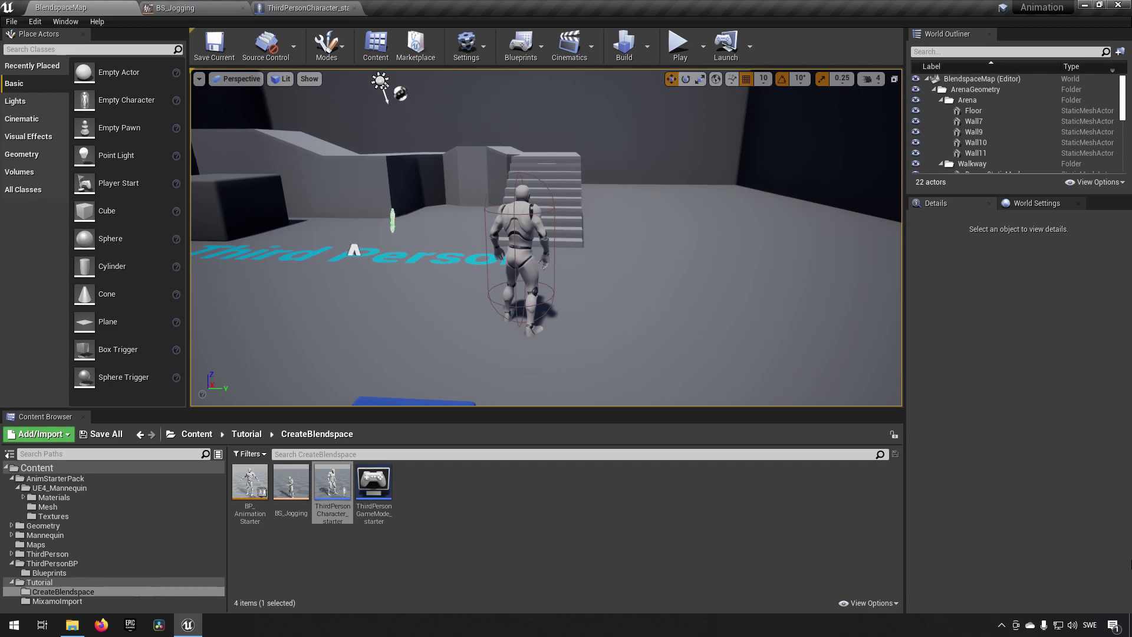
Step: In BP_AnimationStarter's AnimGraph, add a state machine named Default and wire it into Output Pose
{"action": "mouse_move", "coordinate": [263, 493]}
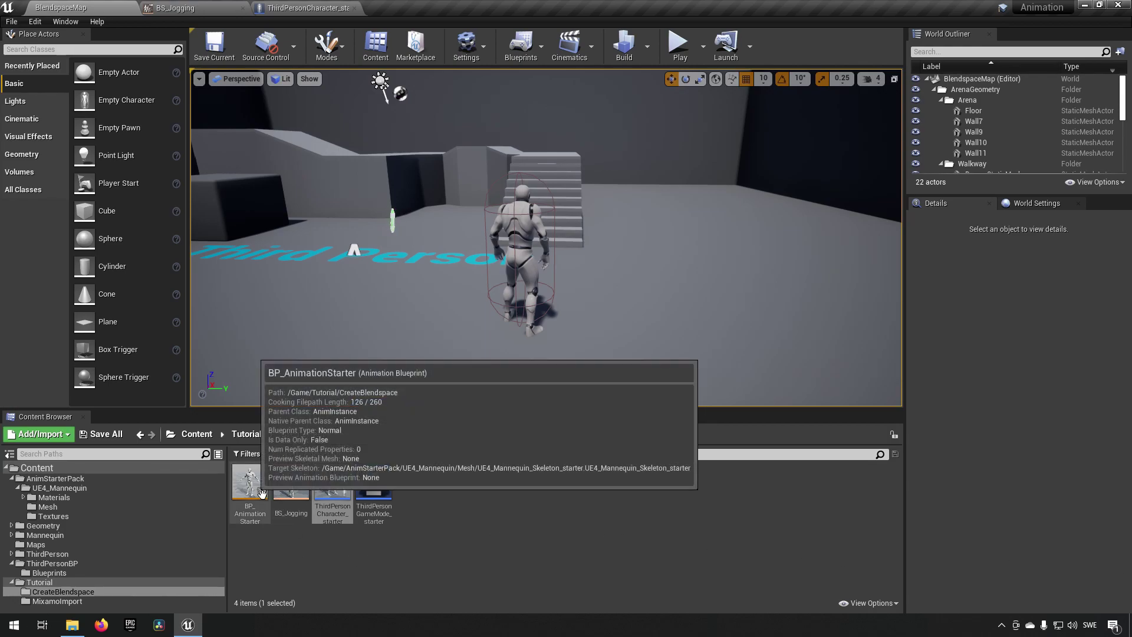
{"action": "double_click", "coordinate": [262, 492]}
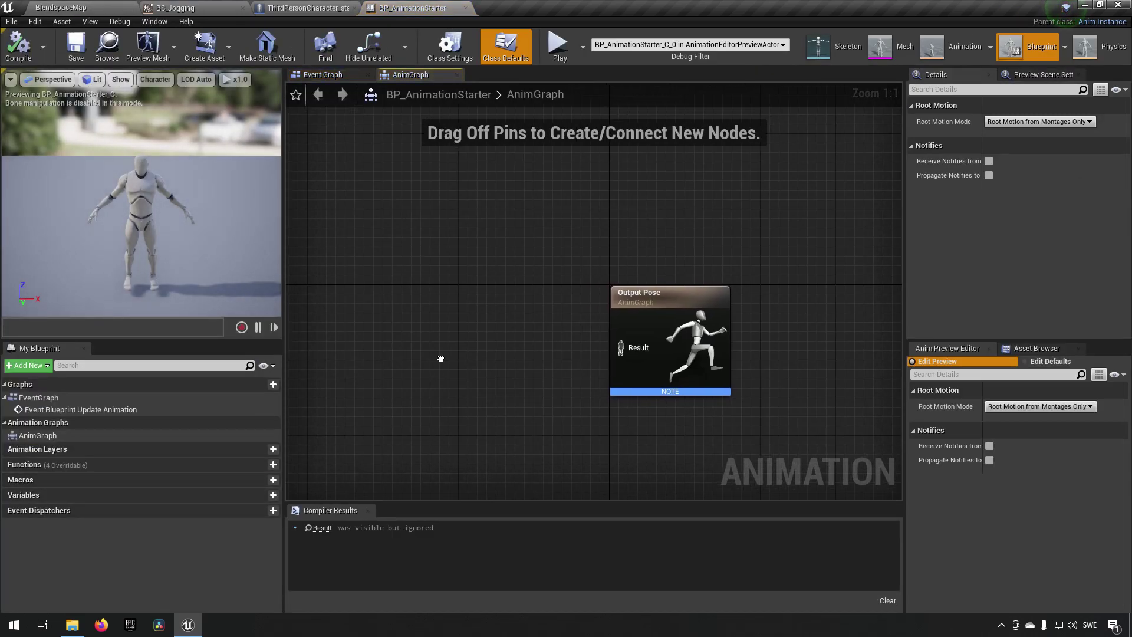
{"action": "mouse_move", "coordinate": [518, 342]}
{"action": "right_mouse_down"}
{"action": "mouse_move", "coordinate": [514, 302]}
{"action": "mouse_move", "coordinate": [521, 337]}
{"action": "right_mouse_up"}
{"action": "right_click", "coordinate": [537, 312]}
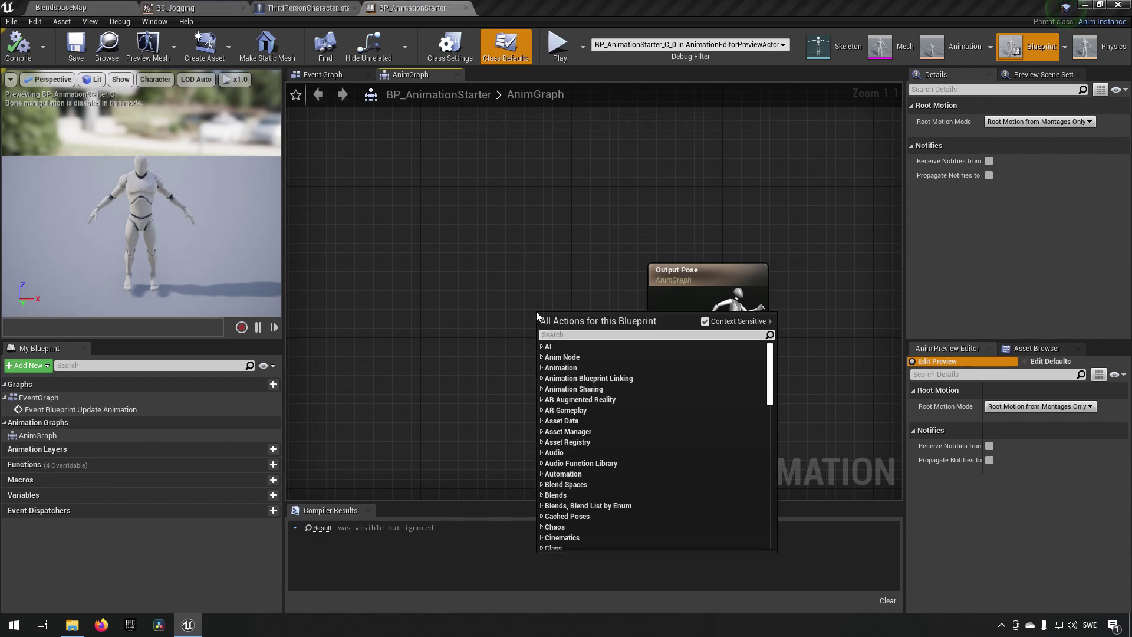
{"action": "type", "text": "state machin"}
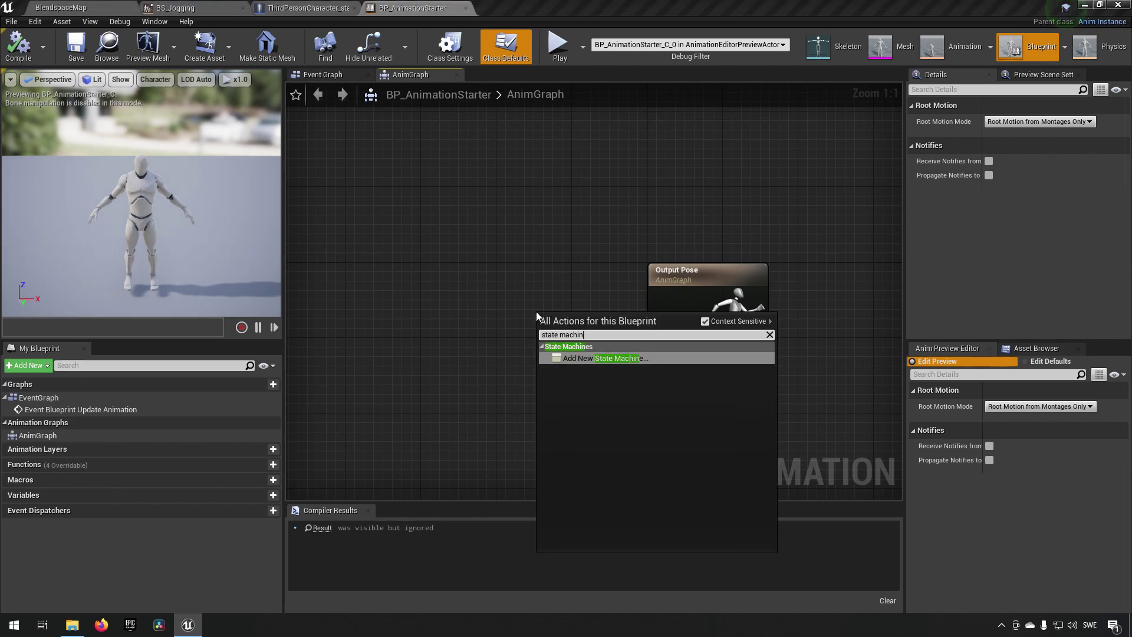
{"action": "key", "text": "Return"}
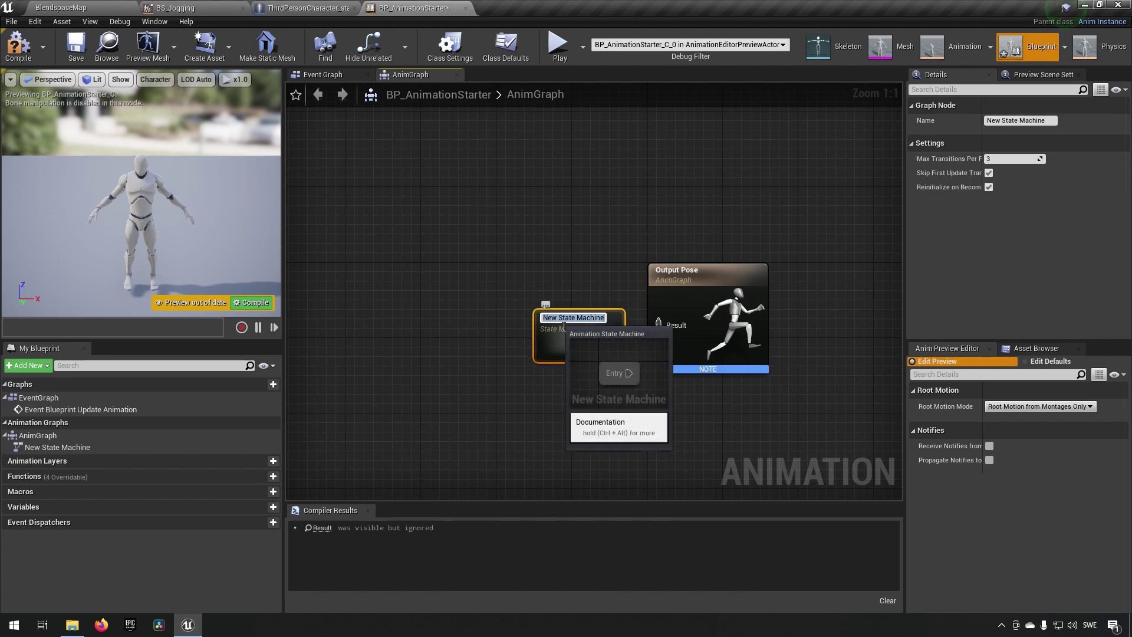
{"action": "type", "text": "Default"}
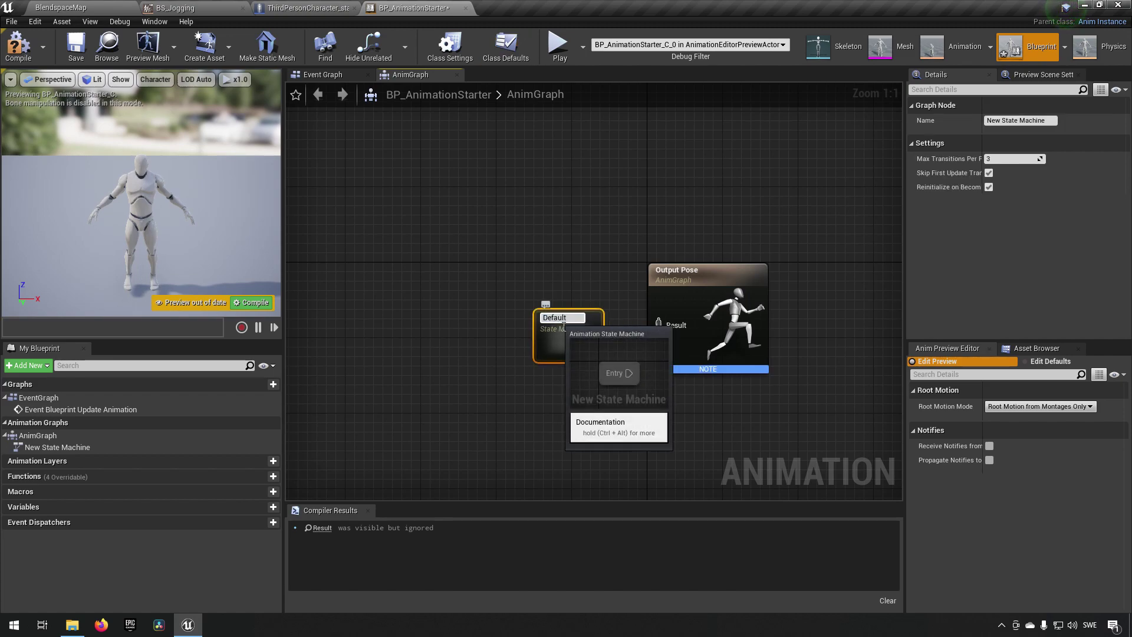
{"action": "key", "text": "Return"}
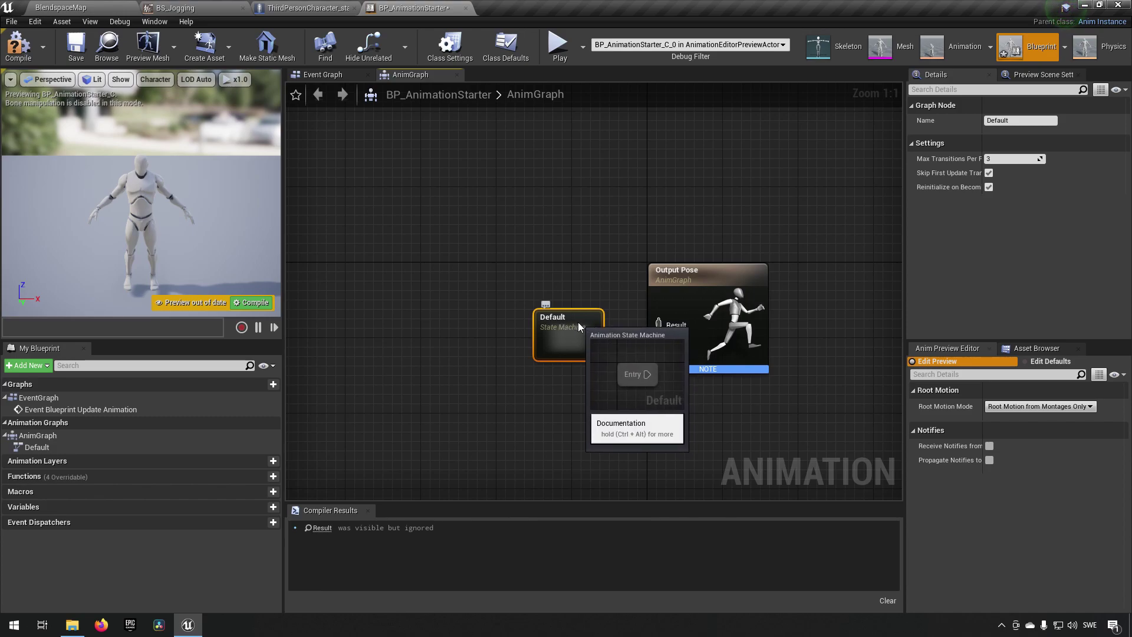
{"action": "left_click_drag", "start_coordinate": [564, 328], "coordinate": [682, 335]}
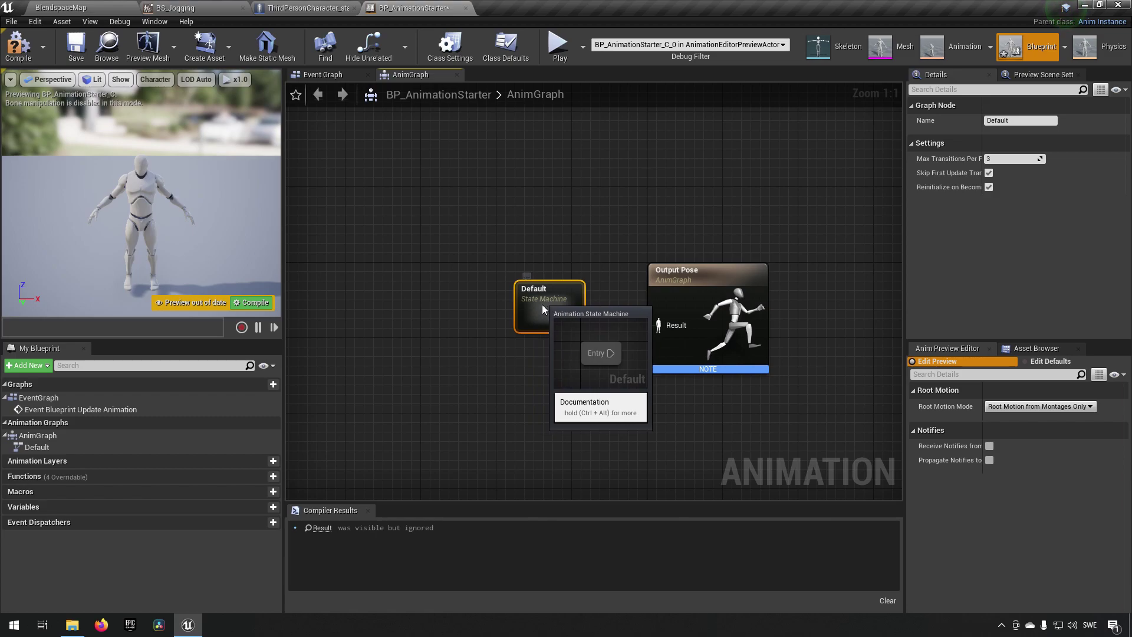
{"action": "left_click_drag", "start_coordinate": [575, 299], "coordinate": [575, 309]}
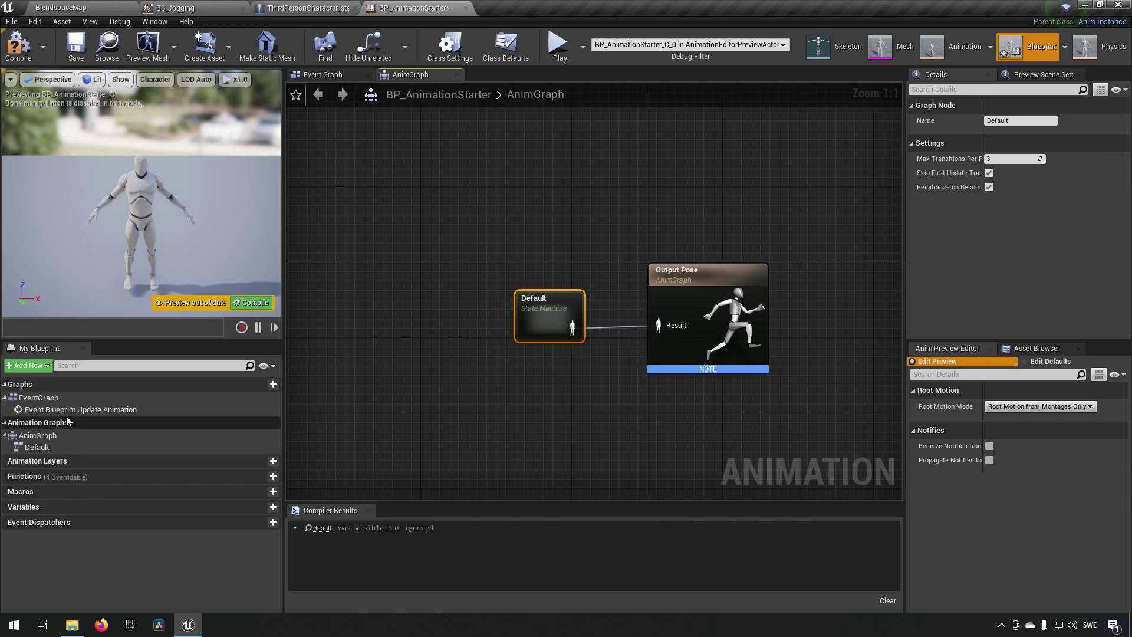
Step: In the EventGraph, add Get Actor Forward Vector fed by Try Get Pawn Owner's Return Value
{"action": "double_click", "coordinate": [57, 400]}
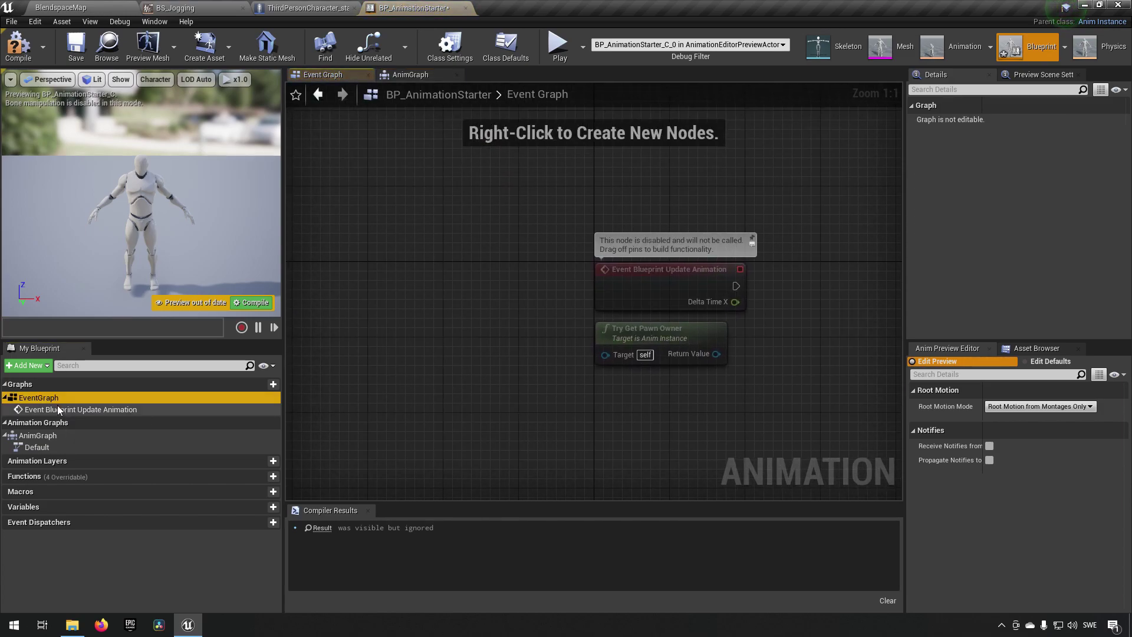
{"action": "right_click_drag", "start_coordinate": [792, 388], "coordinate": [582, 386]}
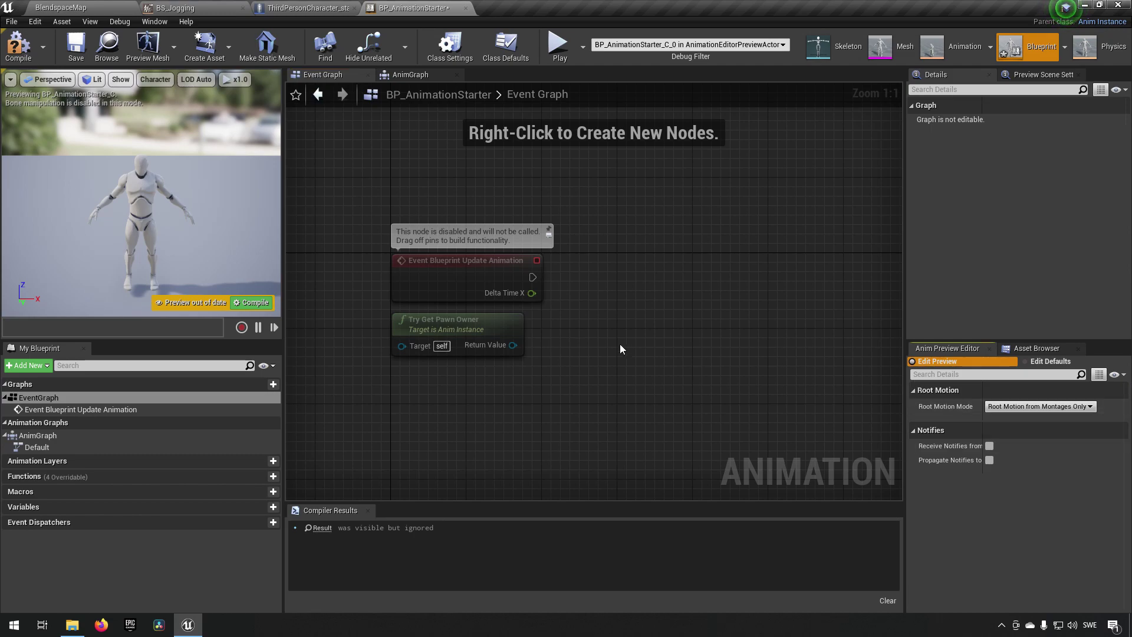
{"action": "left_click_drag", "start_coordinate": [513, 344], "coordinate": [613, 321]}
{"action": "type", "text": "get forward"}
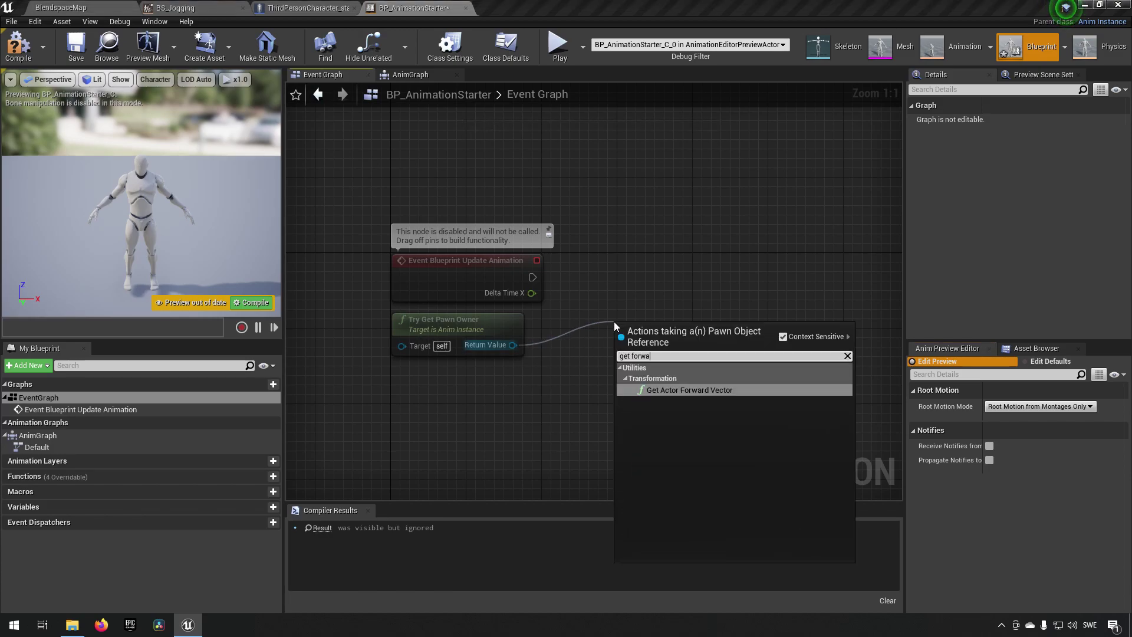
{"action": "key", "text": "Return"}
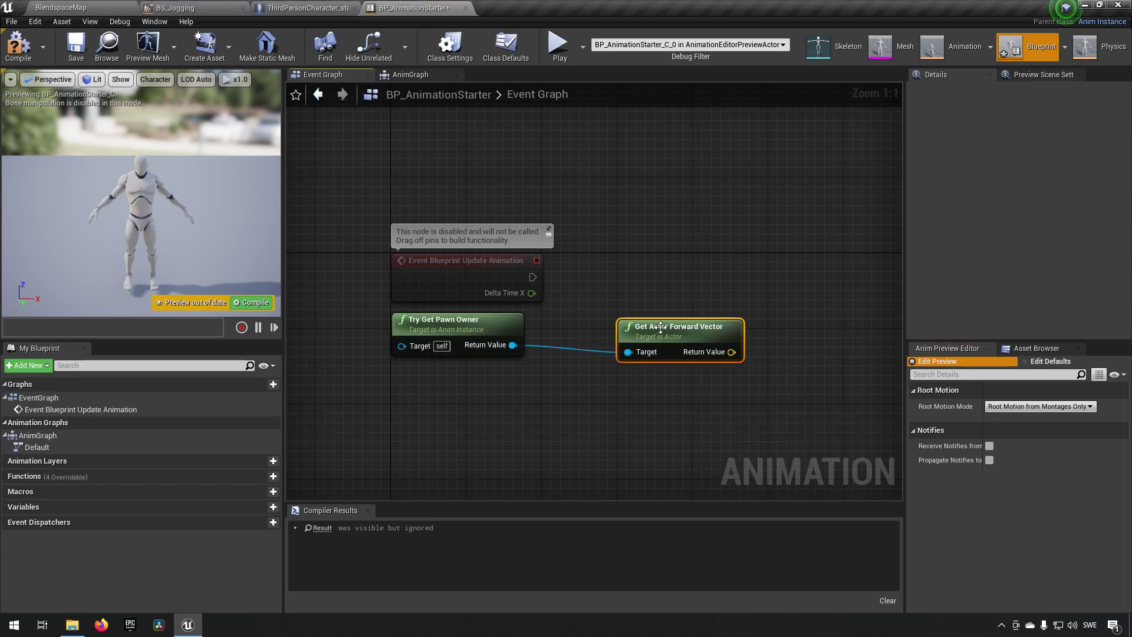
{"action": "left_click_drag", "start_coordinate": [670, 337], "coordinate": [652, 328]}
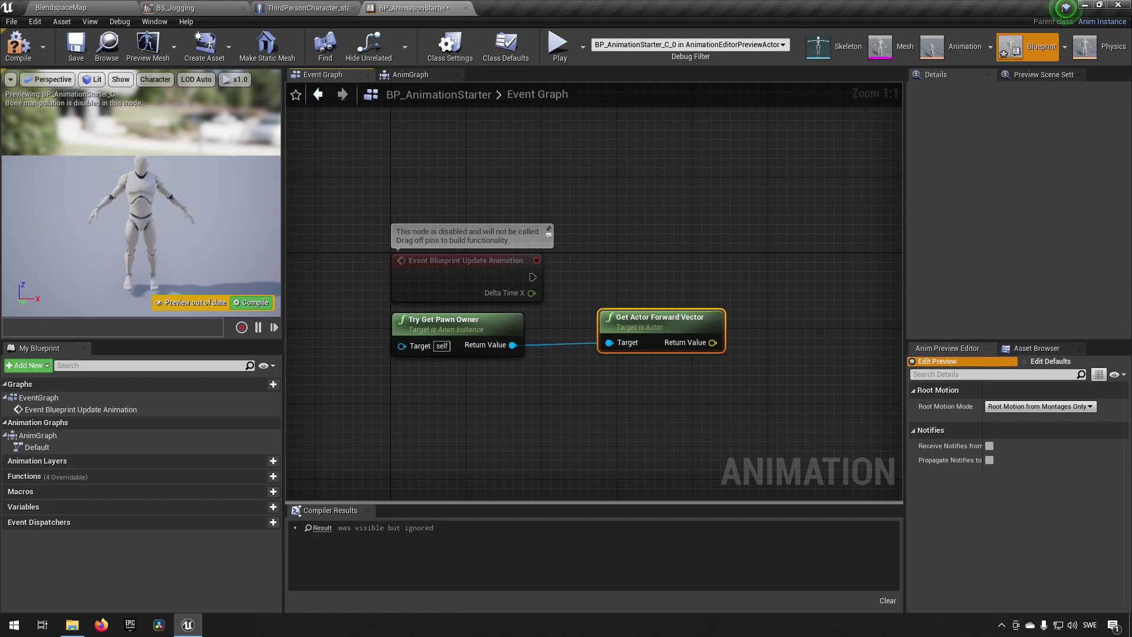
Step: Create a new variable named ForwardSpeed with type Float
{"action": "left_click", "coordinate": [273, 507]}
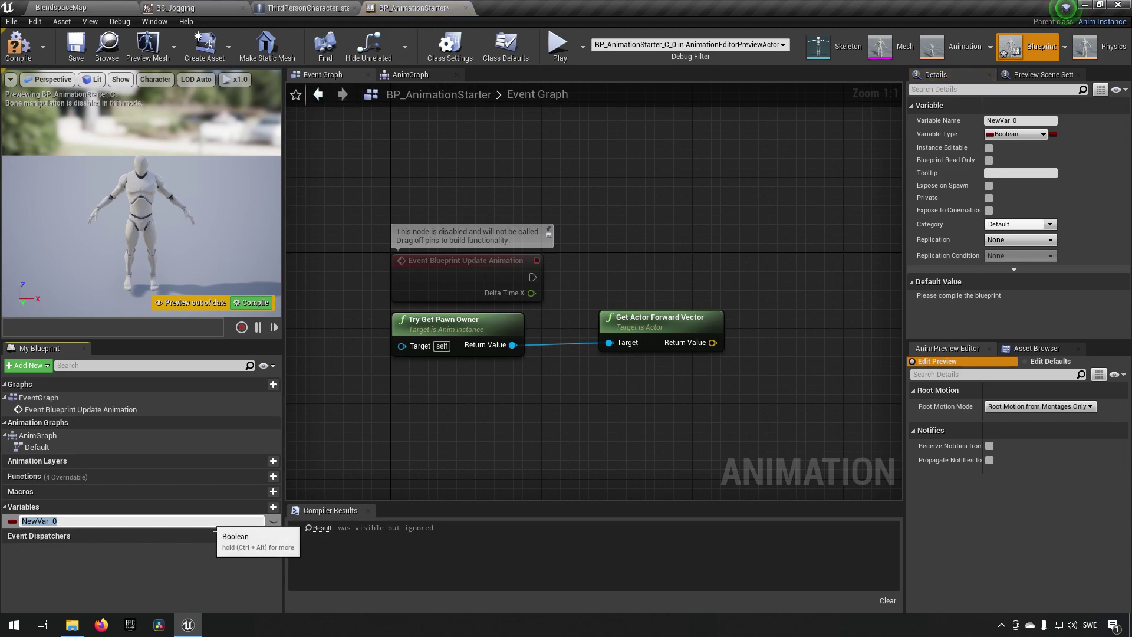
{"action": "type", "text": "ForwardSpeed"}
{"action": "key", "text": "Return"}
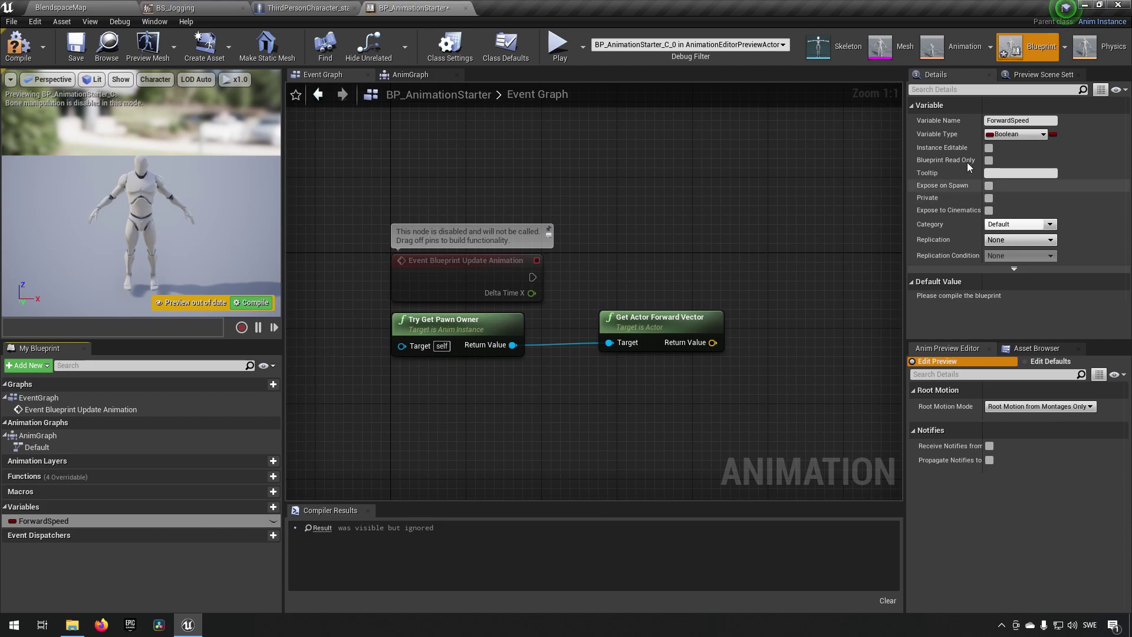
{"action": "left_click", "coordinate": [1017, 134]}
{"action": "left_click", "coordinate": [949, 211]}
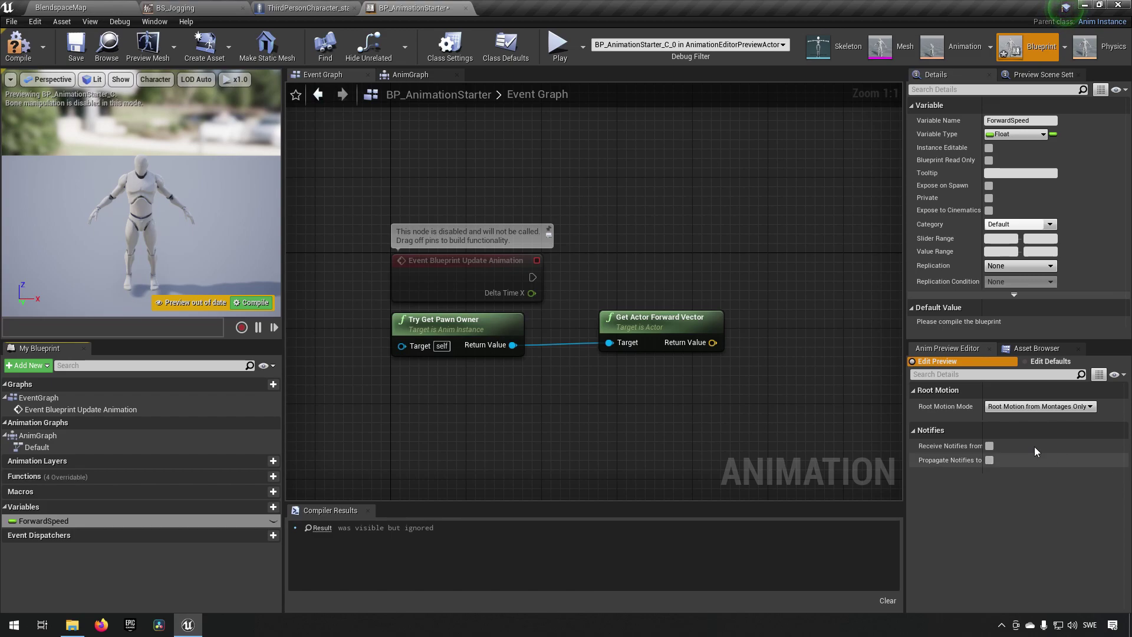
Step: Add a Get Velocity node fed by Try Get Pawn Owner's Return Value
{"action": "left_click_drag", "start_coordinate": [513, 345], "coordinate": [582, 386]}
{"action": "type", "text": "get velocity"}
{"action": "key", "text": "Return"}
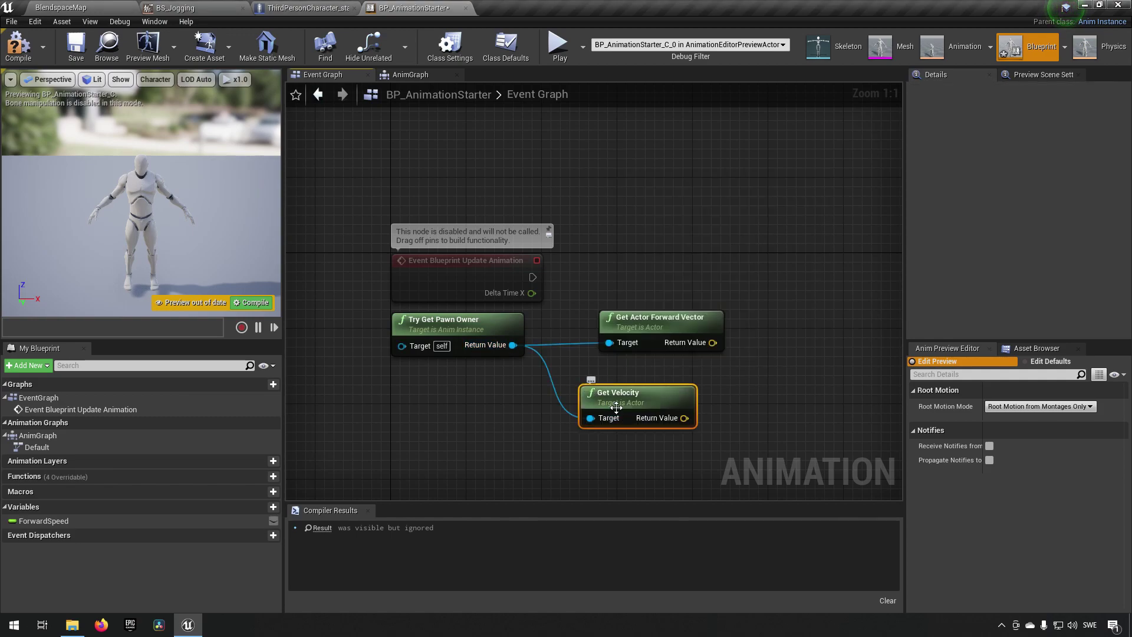
{"action": "left_click_drag", "start_coordinate": [617, 407], "coordinate": [620, 397]}
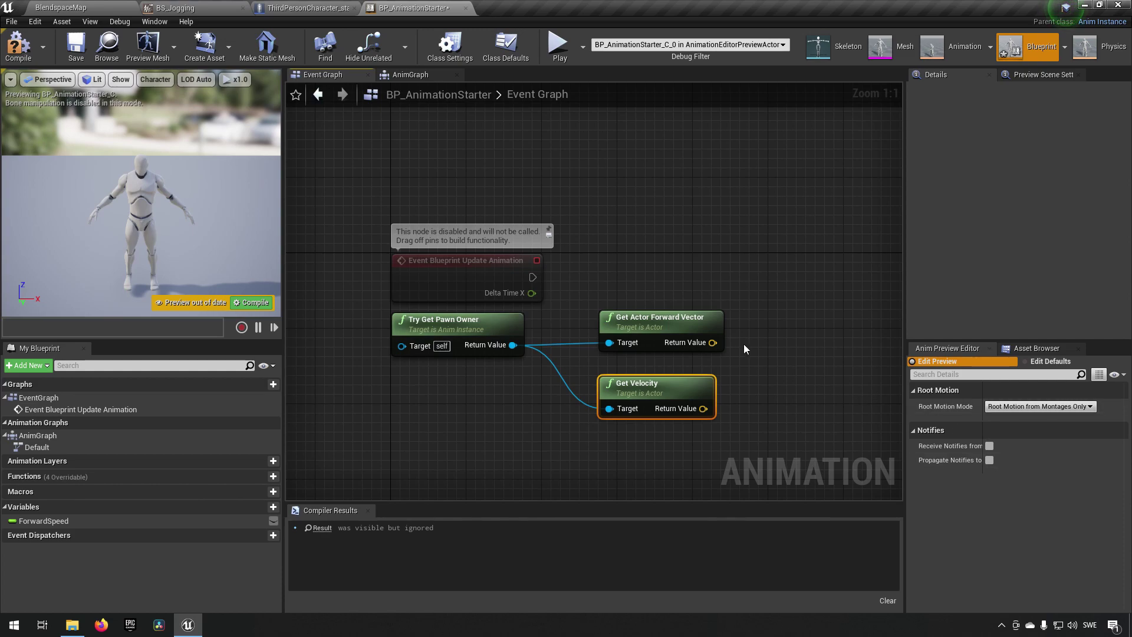
Step: Add a Dot Product node taking the forward vector and the velocity as inputs
{"action": "left_click_drag", "start_coordinate": [711, 342], "coordinate": [766, 360]}
{"action": "type", "text": "dot"}
{"action": "key", "text": "Return"}
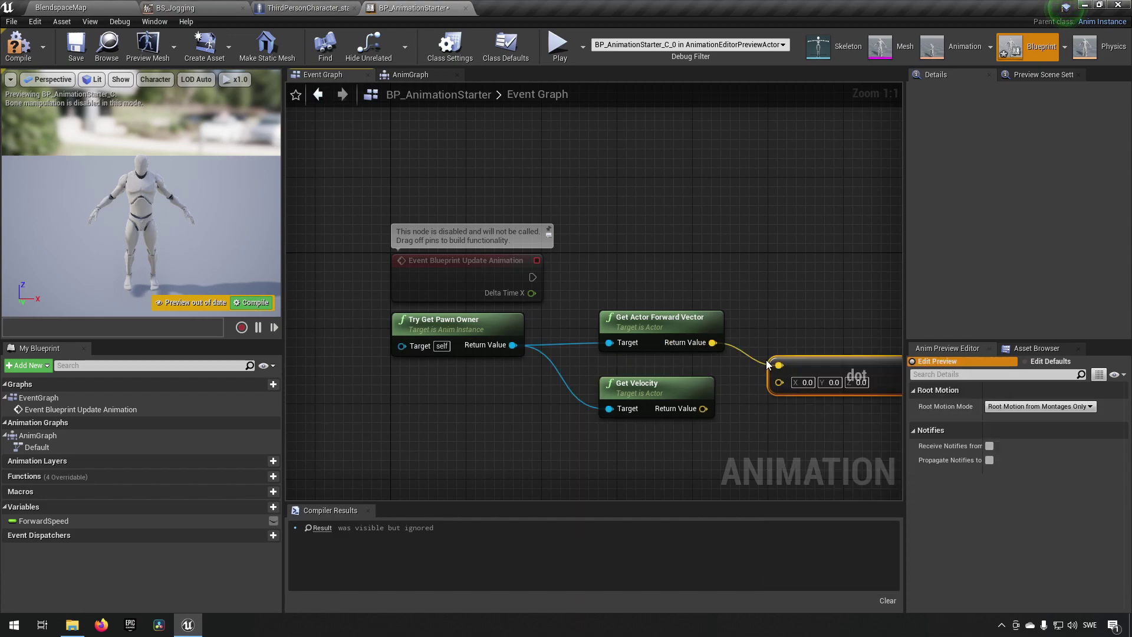
{"action": "left_click_drag", "start_coordinate": [703, 408], "coordinate": [786, 384]}
{"action": "right_click_drag", "start_coordinate": [832, 429], "coordinate": [740, 410]}
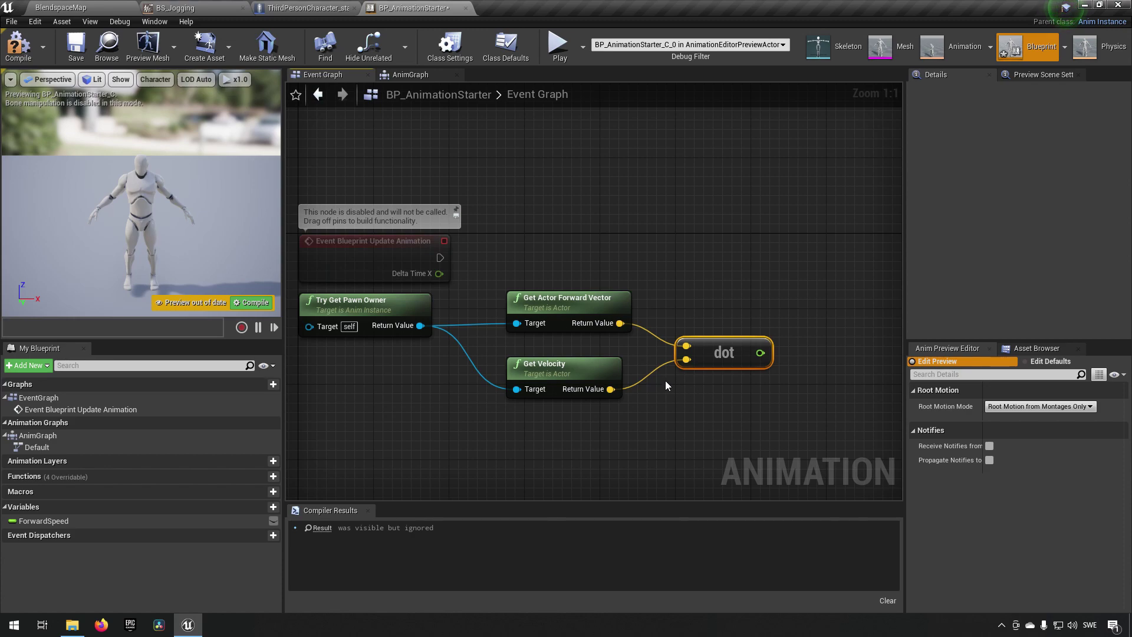
{"action": "left_click_drag", "start_coordinate": [611, 389], "coordinate": [678, 398]}
{"action": "left_click", "coordinate": [674, 441]}
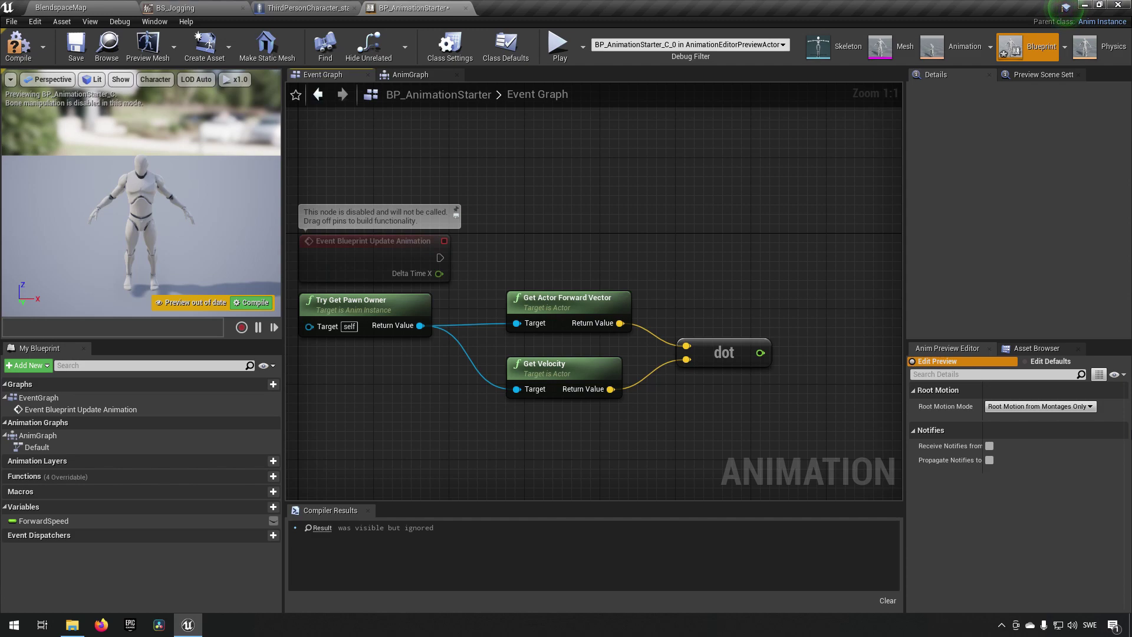
Step: Set ForwardSpeed from the dot result on Event Blueprint Update Animation, compile, and open Default
{"action": "left_click_drag", "start_coordinate": [62, 522], "coordinate": [800, 257]}
{"action": "left_click", "coordinate": [839, 285]}
{"action": "left_click_drag", "start_coordinate": [761, 352], "coordinate": [823, 286]}
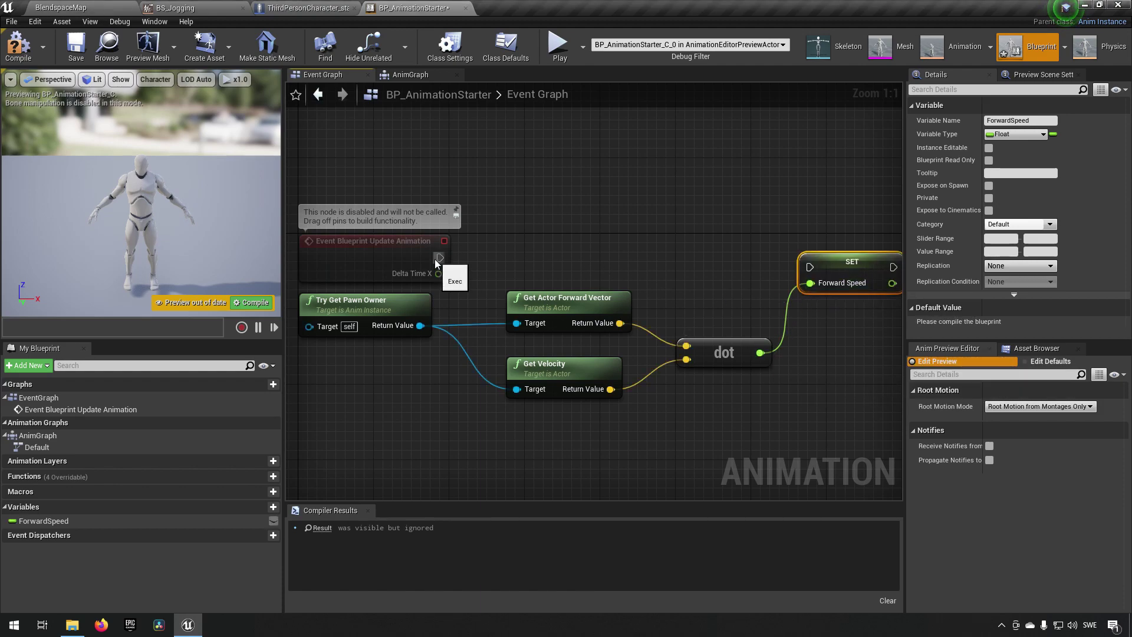
{"action": "left_click_drag", "start_coordinate": [440, 258], "coordinate": [865, 250]}
{"action": "right_click_drag", "start_coordinate": [818, 383], "coordinate": [798, 366]}
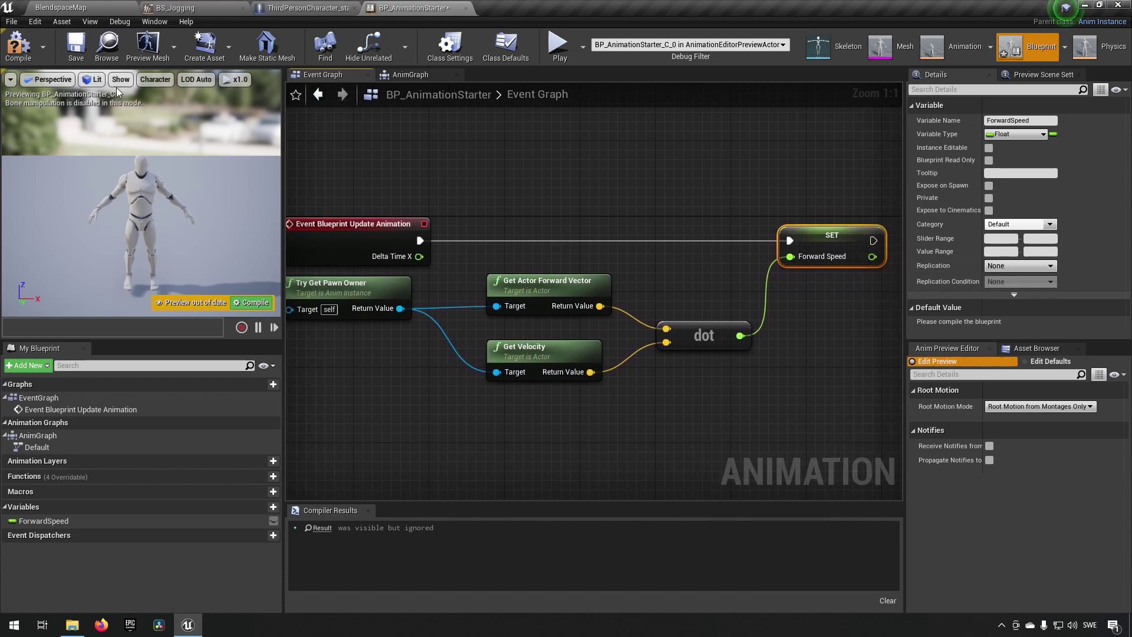
{"action": "left_click", "coordinate": [19, 48]}
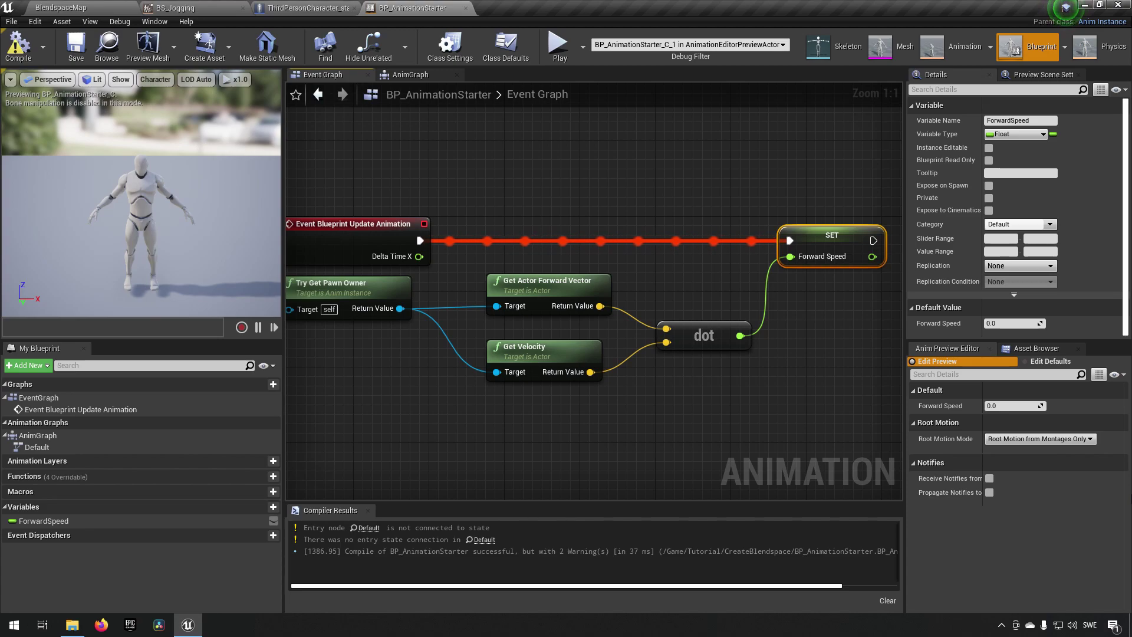
{"action": "double_click", "coordinate": [56, 447]}
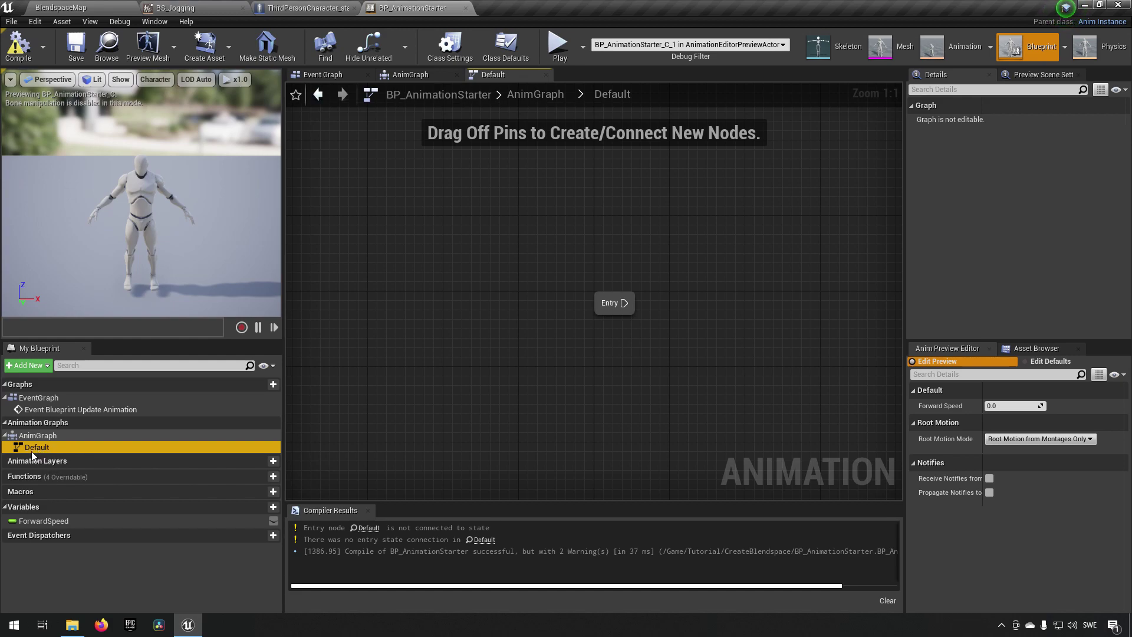
Step: Inside the Default state machine, add a new state named Jogging/Idle
{"action": "double_click", "coordinate": [35, 436]}
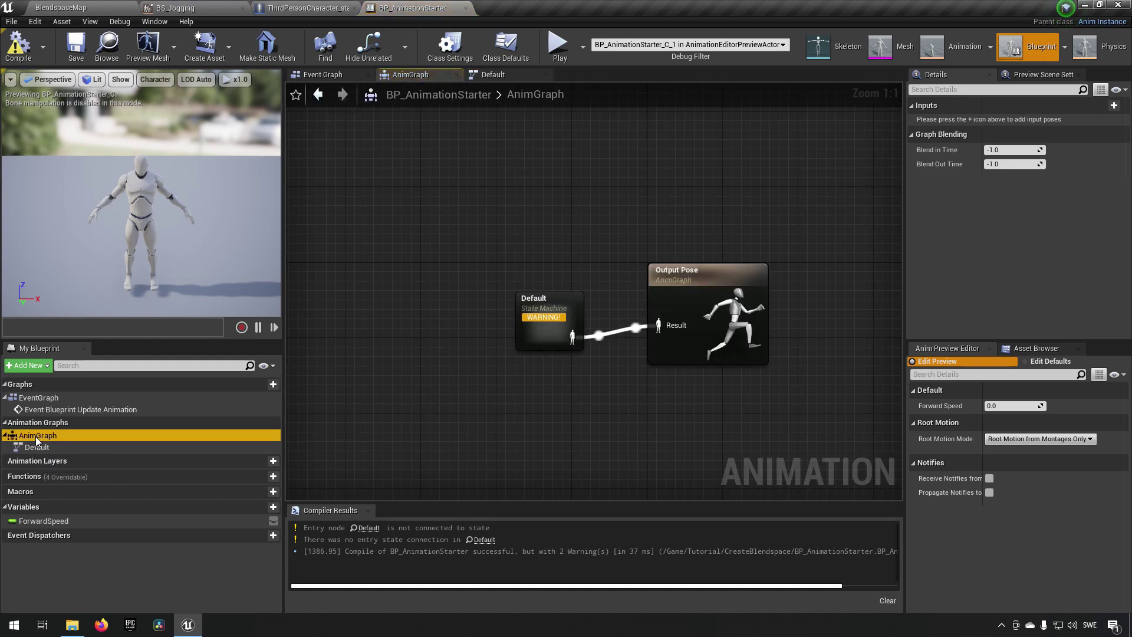
{"action": "double_click", "coordinate": [548, 335]}
{"action": "right_click_drag", "start_coordinate": [549, 334], "coordinate": [562, 376]}
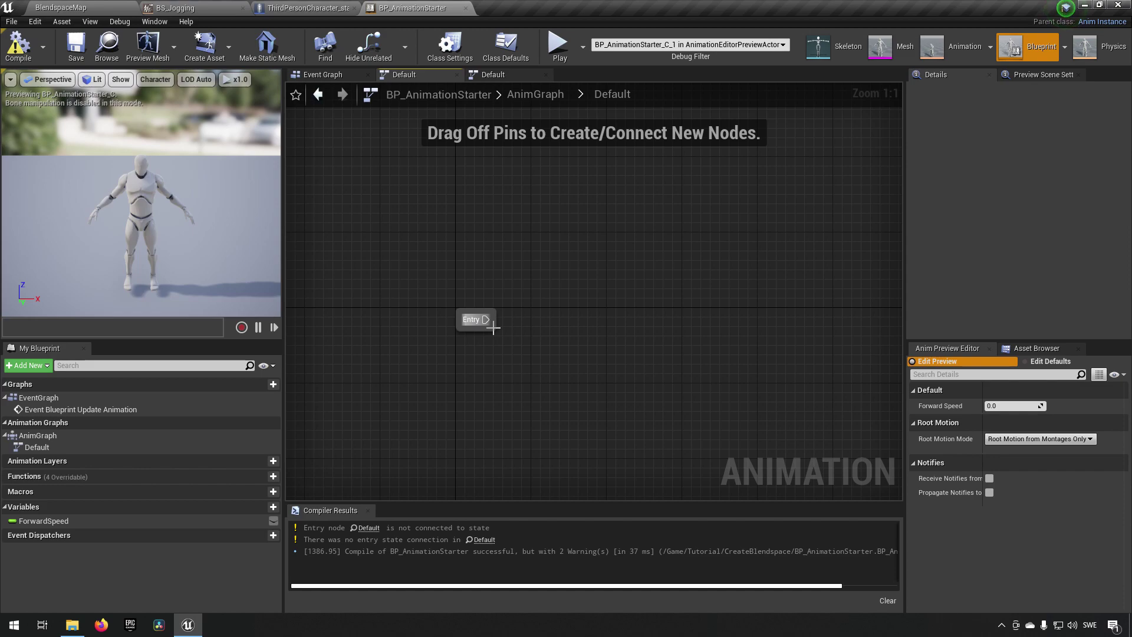
{"action": "right_click", "coordinate": [609, 315]}
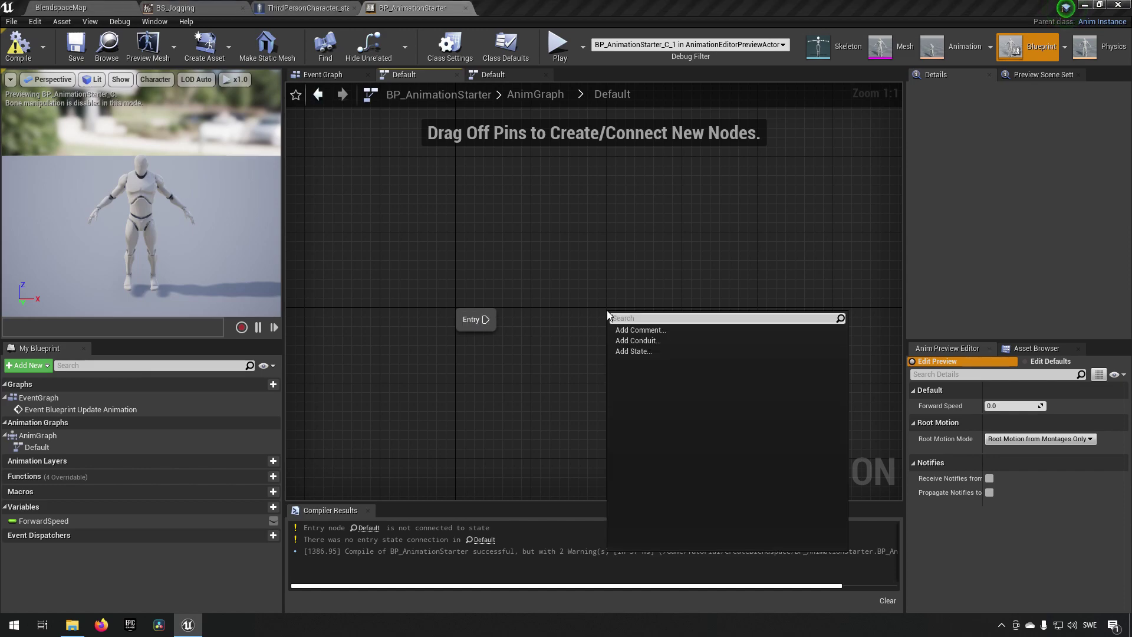
{"action": "left_click", "coordinate": [652, 351]}
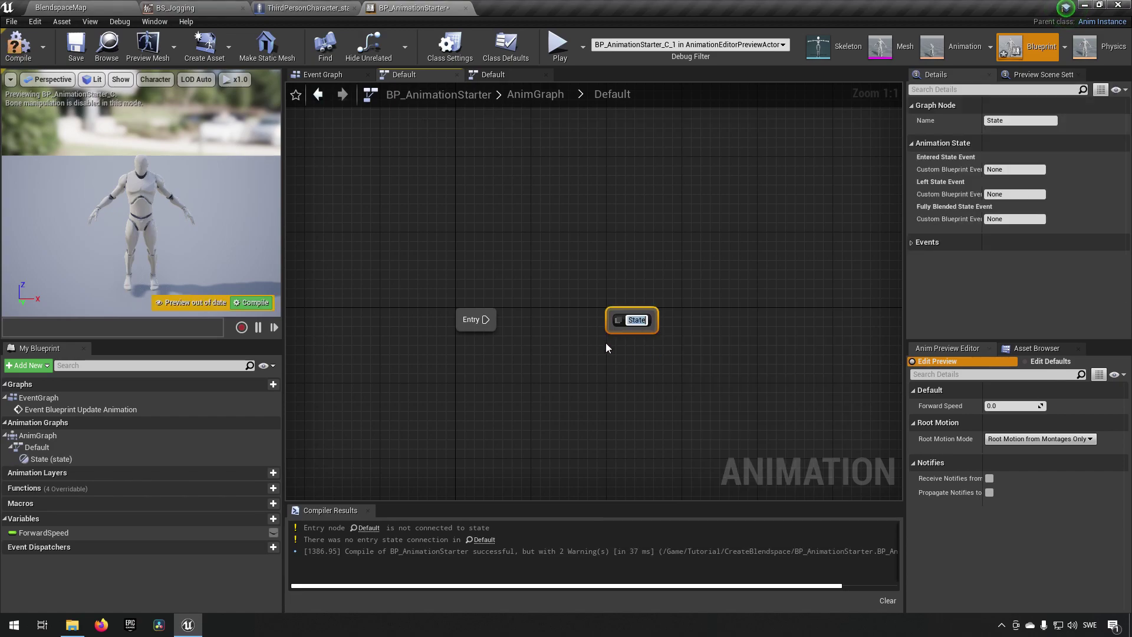
{"action": "type", "text": "Jogging/Idle"}
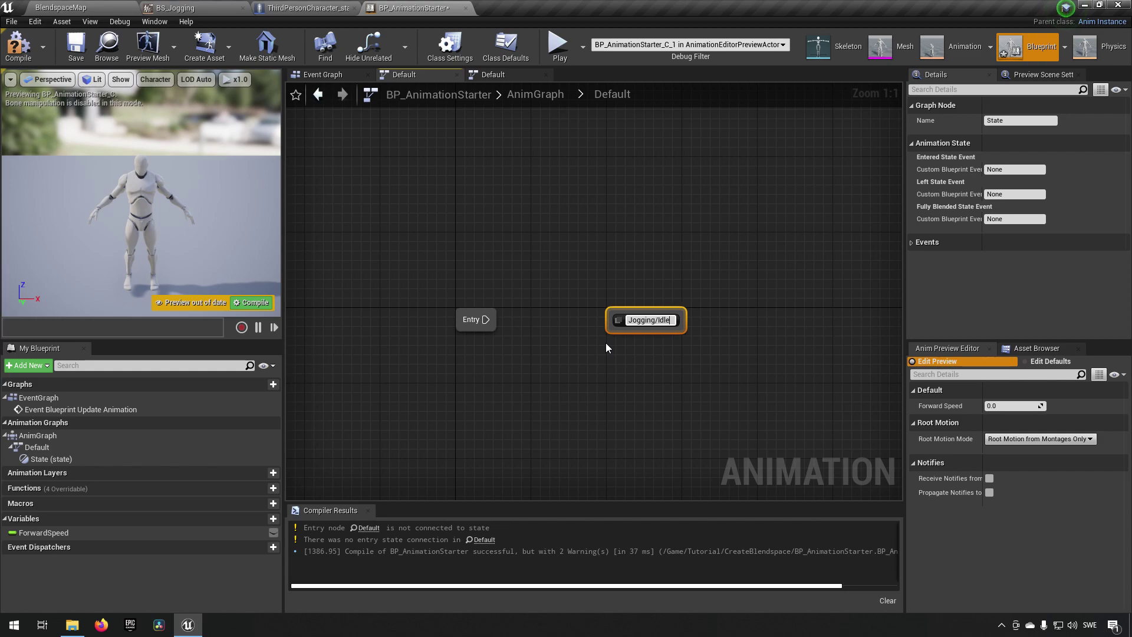
{"action": "key", "text": "Return"}
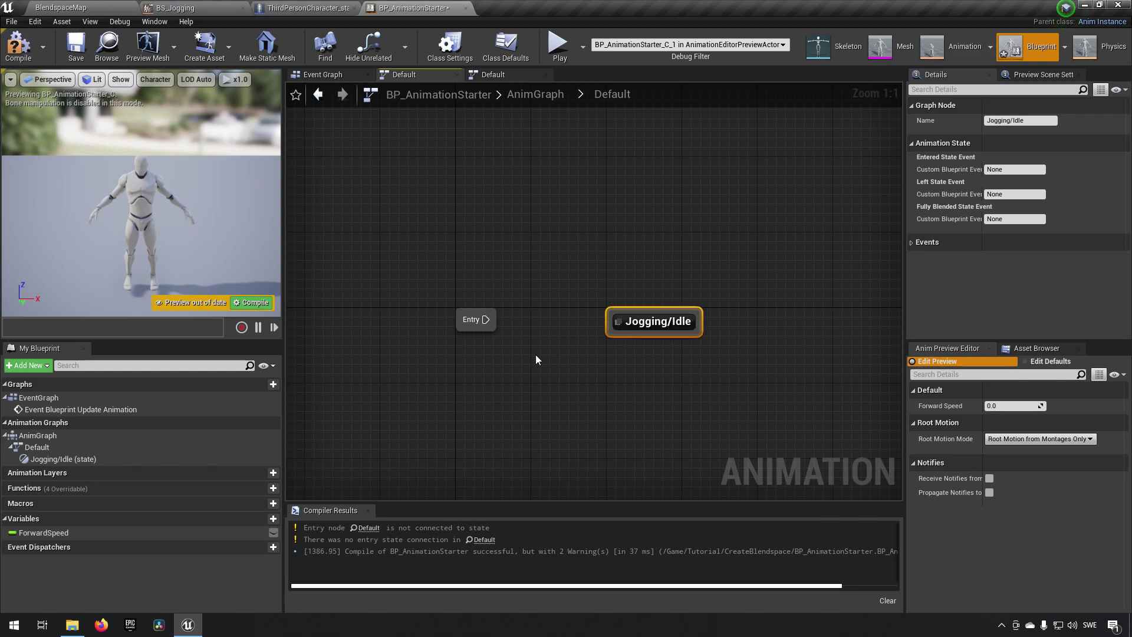
Step: Connect Entry to the Jogging/Idle state, then compile and save the animation blueprint
{"action": "left_click_drag", "start_coordinate": [486, 319], "coordinate": [616, 324]}
{"action": "left_click_drag", "start_coordinate": [489, 321], "coordinate": [596, 330]}
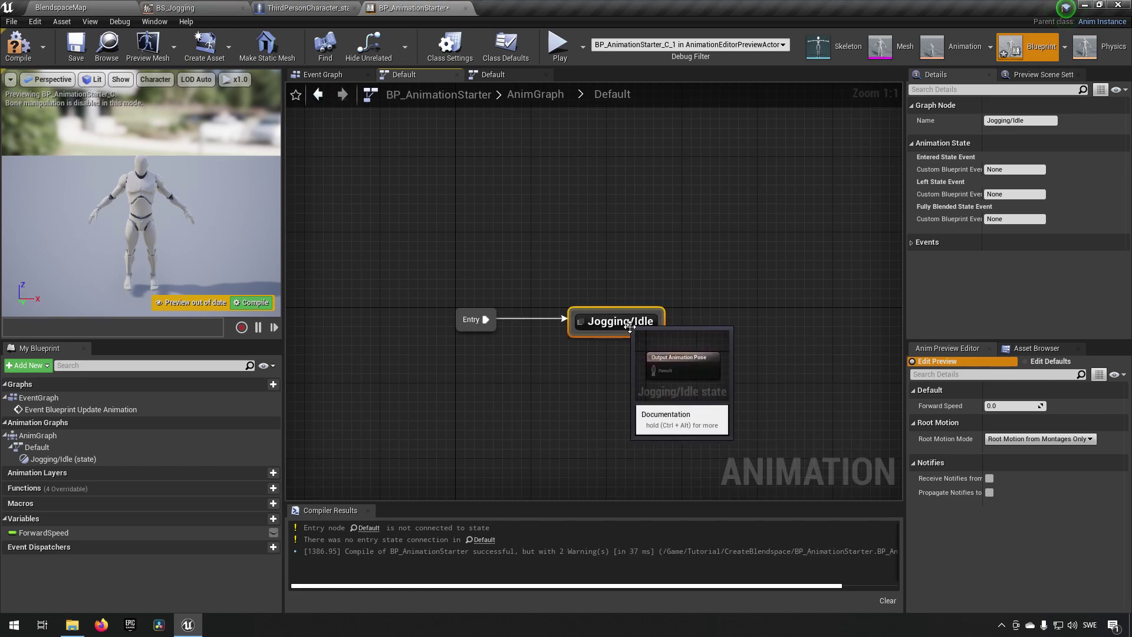
{"action": "left_click", "coordinate": [40, 47]}
{"action": "left_click", "coordinate": [75, 46]}
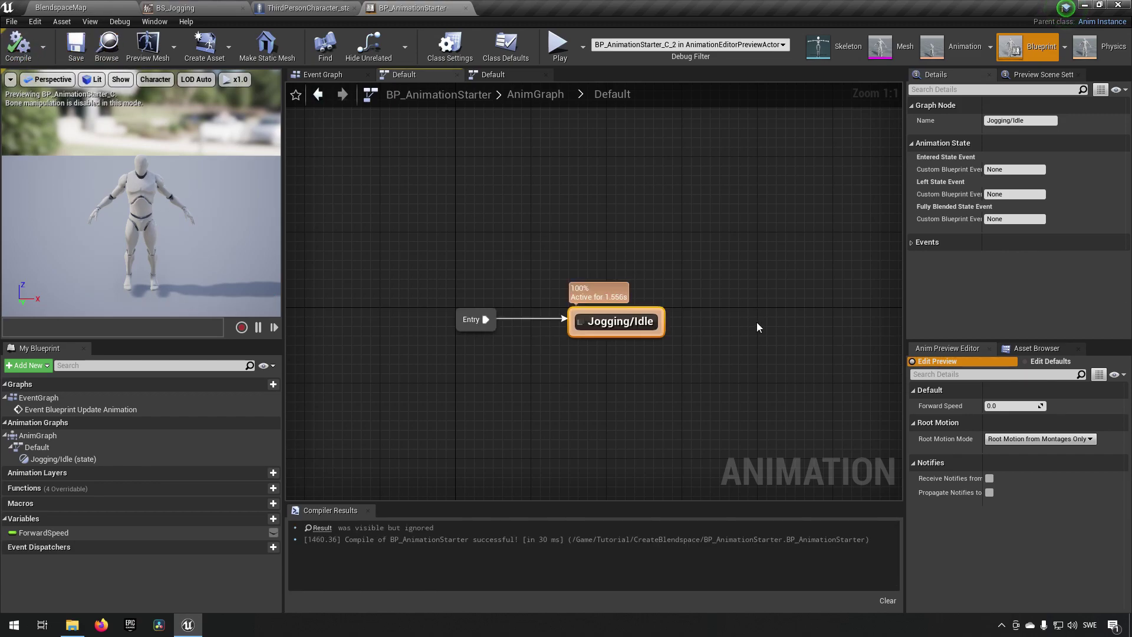
Step: Inside the Jogging/Idle state, add a BS_Jogging blendspace player beside the output pose
{"action": "double_click", "coordinate": [632, 329]}
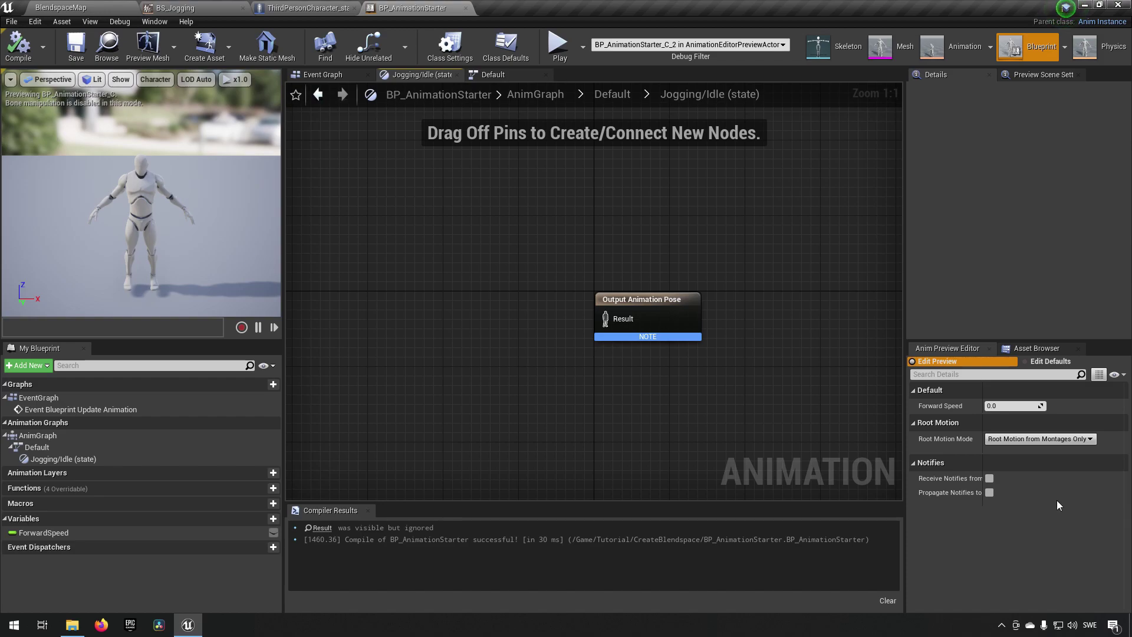
{"action": "right_click", "coordinate": [454, 322]}
{"action": "type", "text": "blendspace"}
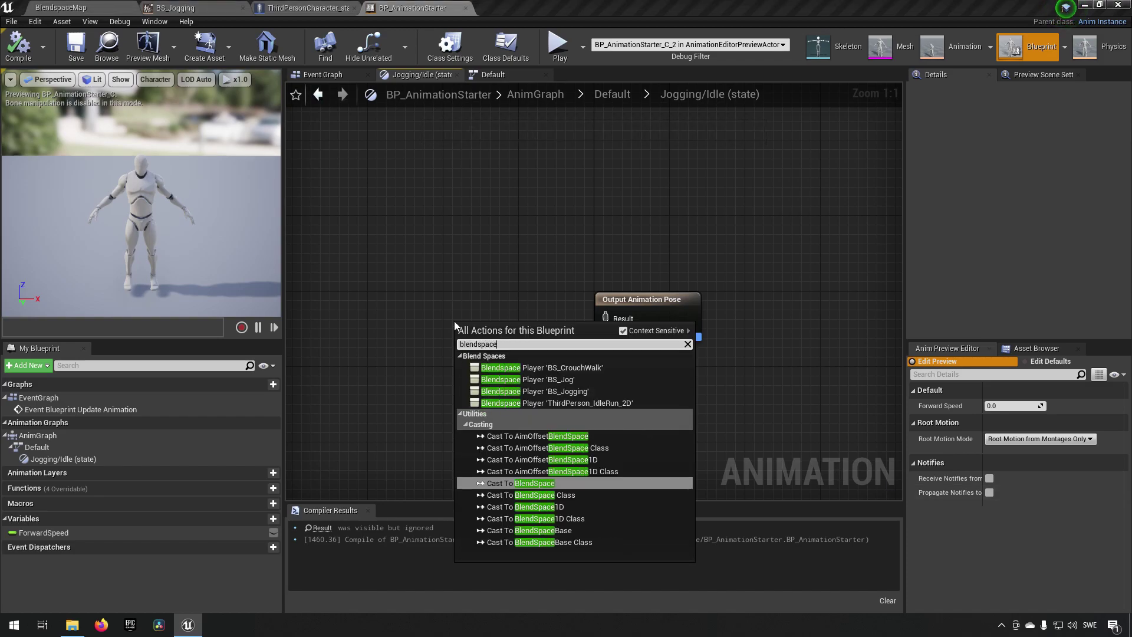
{"action": "left_click", "coordinate": [606, 390]}
{"action": "left_click_drag", "start_coordinate": [500, 326], "coordinate": [605, 318]}
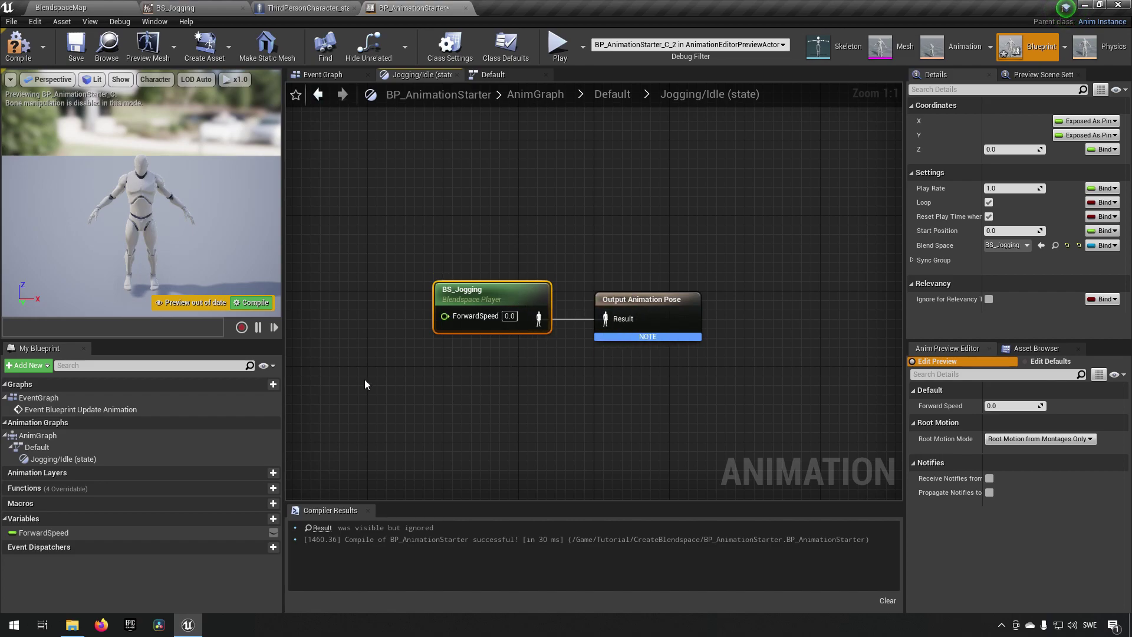
Step: Drive the BS_Jogging speed input with ForwardSpeed, then compile and save
{"action": "left_click_drag", "start_coordinate": [102, 532], "coordinate": [450, 318]}
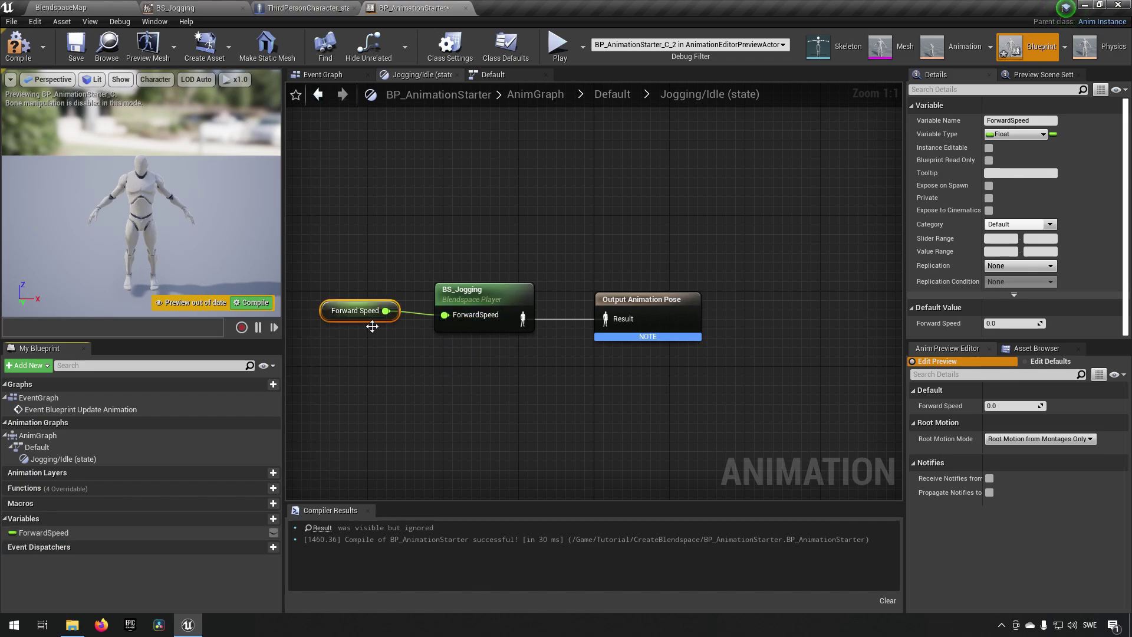
{"action": "left_click", "coordinate": [19, 46]}
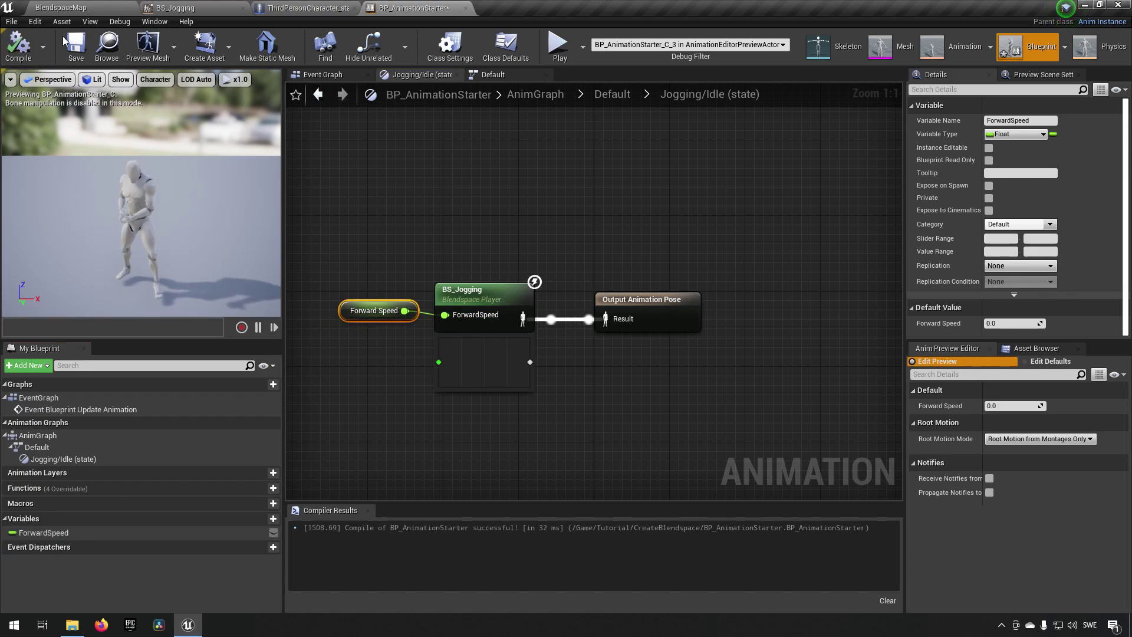
{"action": "left_click", "coordinate": [84, 43]}
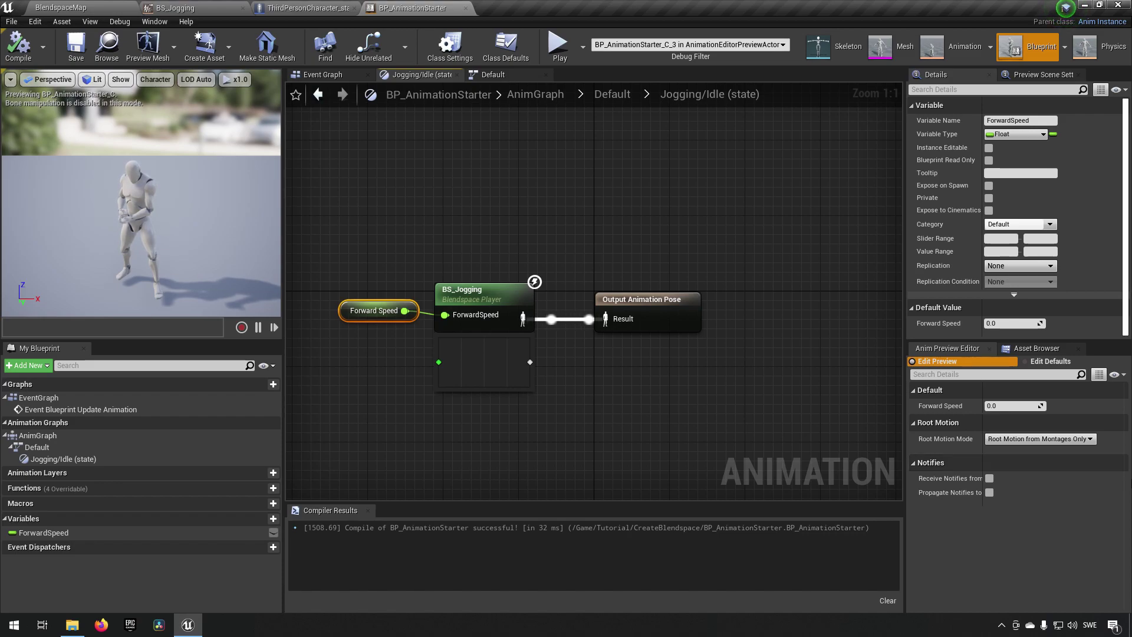
{"action": "left_click_drag", "start_coordinate": [472, 293], "coordinate": [481, 293]}
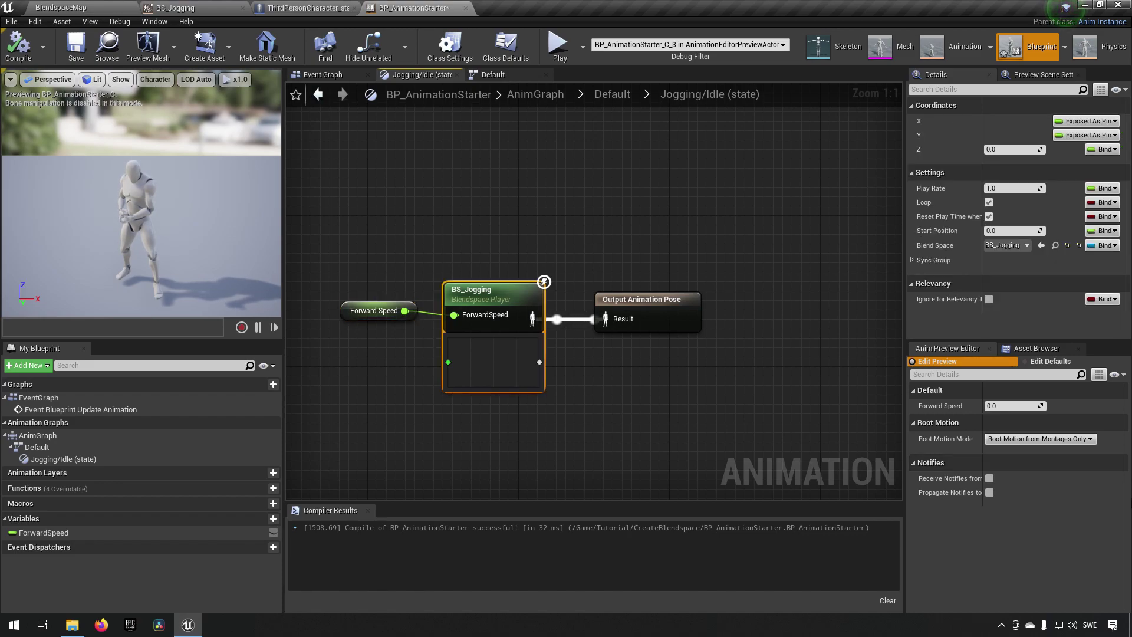
Step: Back in BlendspaceMap, open ThirdPersonGameMode_starter's class defaults from the Content Browser
{"action": "left_click", "coordinate": [61, 7]}
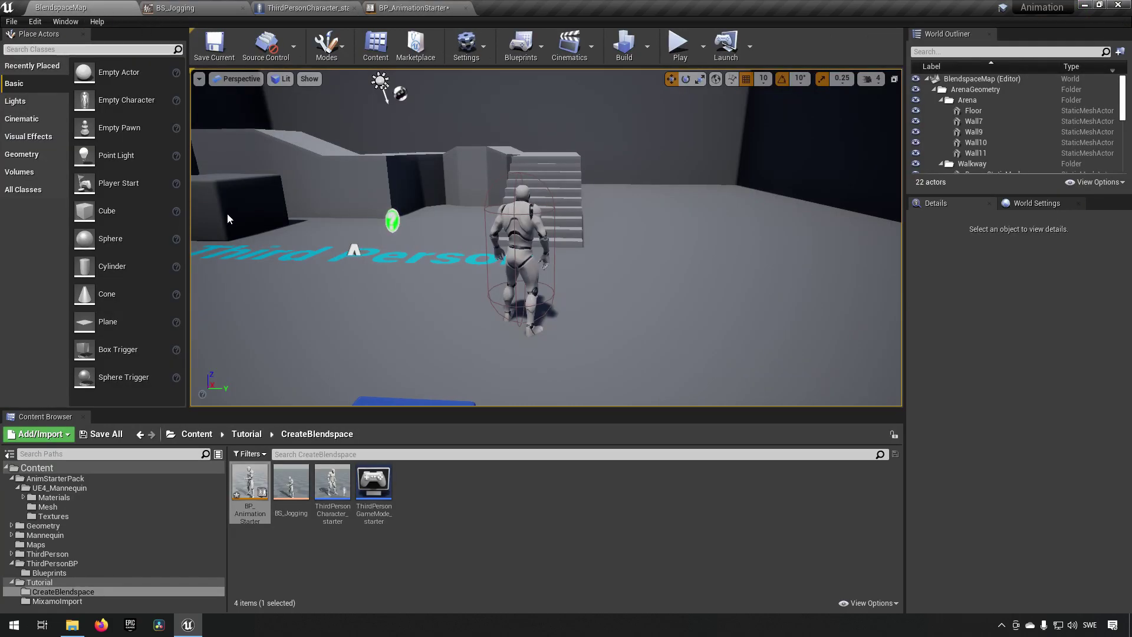
{"action": "left_click", "coordinate": [534, 531]}
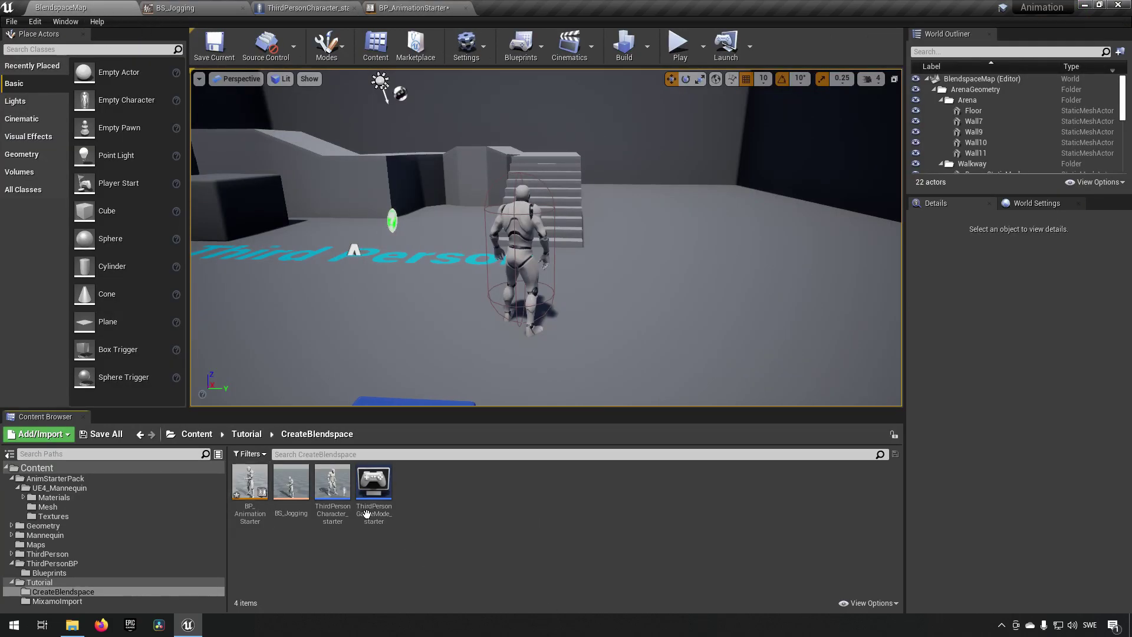
{"action": "double_click", "coordinate": [373, 481]}
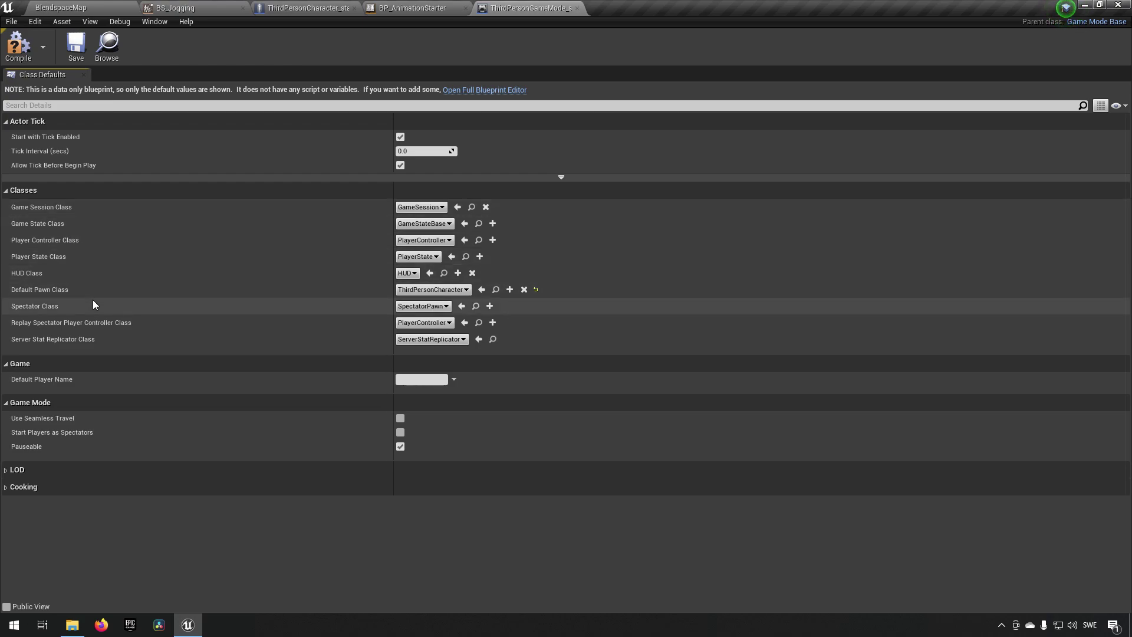
Step: Set Default Pawn Class to ThirdPersonCharacter_starter, then compile and save the game mode
{"action": "left_click", "coordinate": [448, 290]}
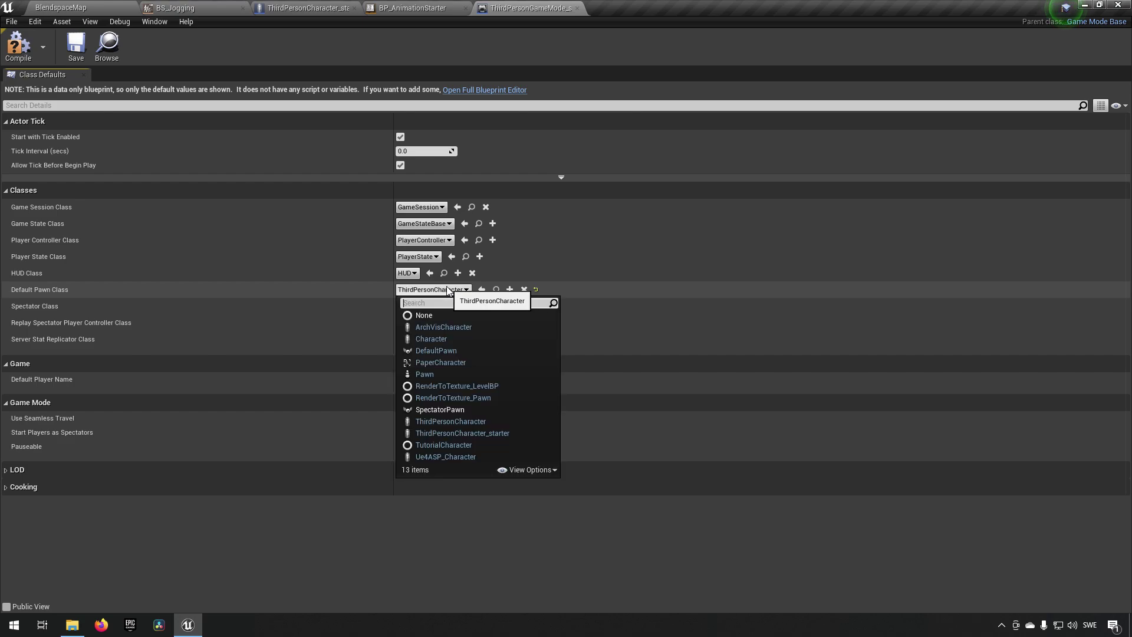
{"action": "left_click", "coordinate": [504, 435]}
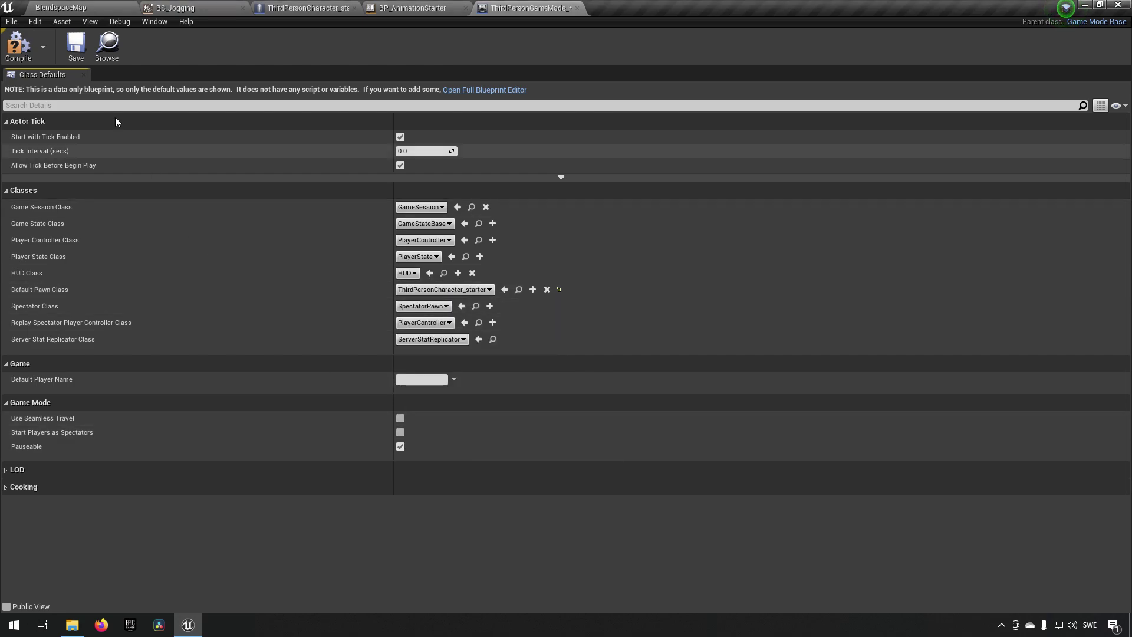
{"action": "left_click", "coordinate": [18, 44]}
{"action": "left_click", "coordinate": [70, 53]}
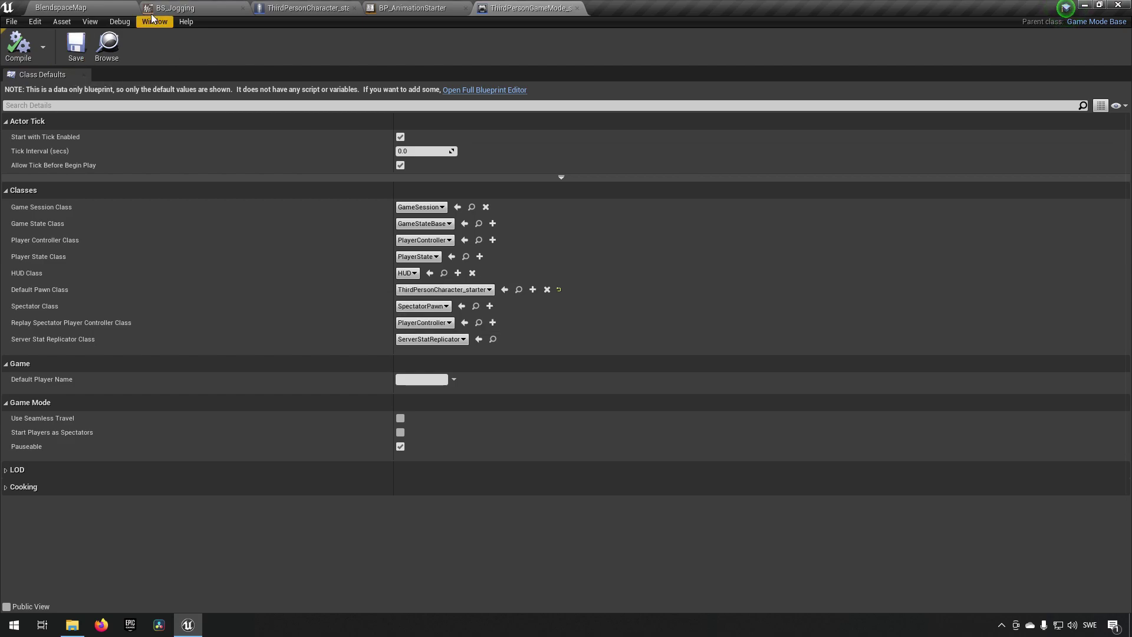
Step: Return to BlendspaceMap and open the ThirdPersonCharacter_starter blueprint's event graph
{"action": "left_click", "coordinate": [97, 6]}
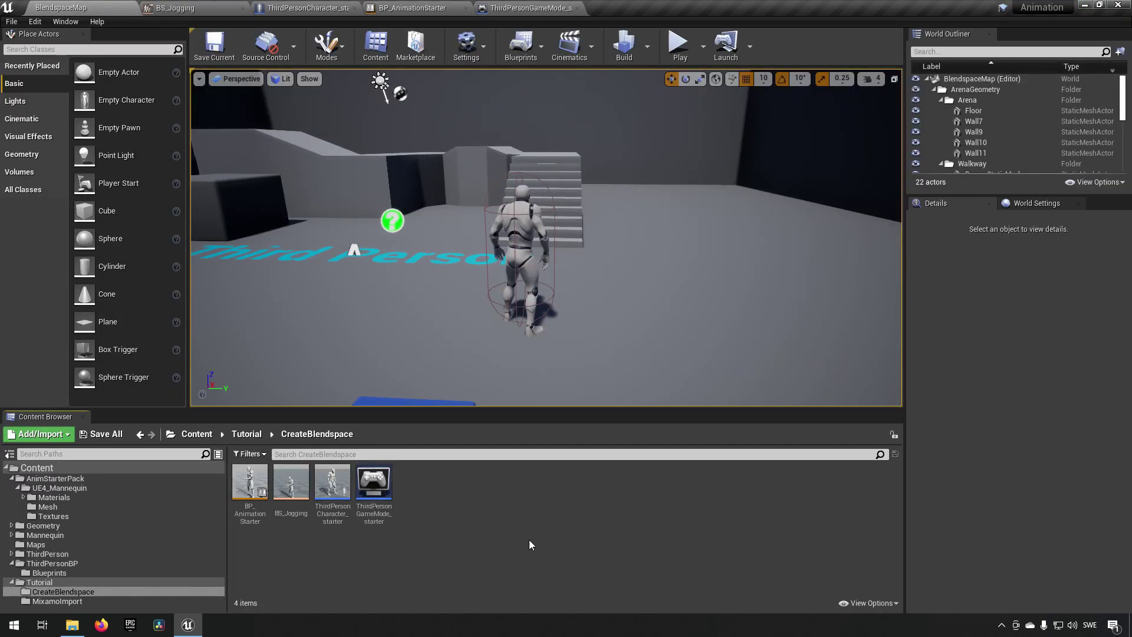
{"action": "double_click", "coordinate": [332, 483]}
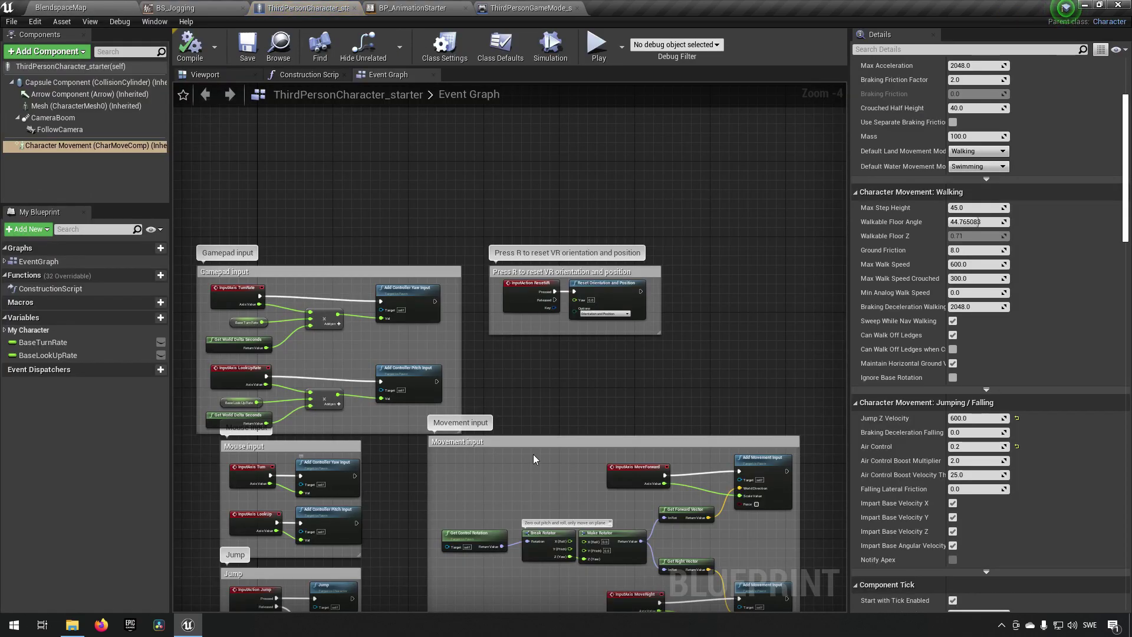
{"action": "right_click_drag", "start_coordinate": [542, 455], "coordinate": [573, 362]}
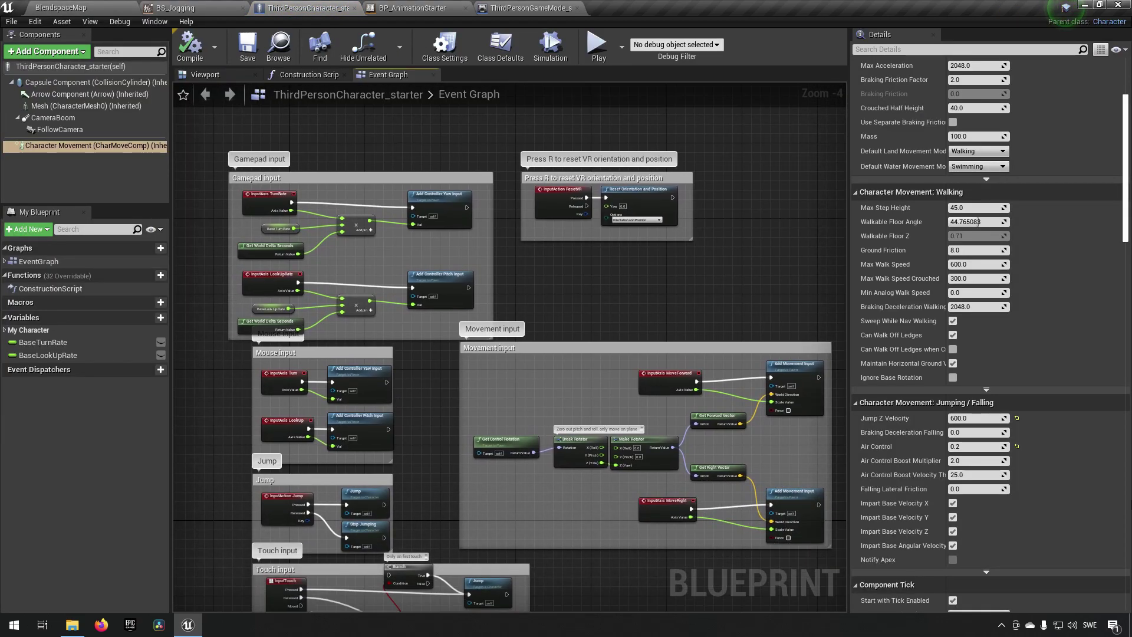
Step: In BlendspaceMap's World Settings, set the GameMode Override to ThirdPersonGameMode_starter
{"action": "left_click", "coordinate": [81, 7]}
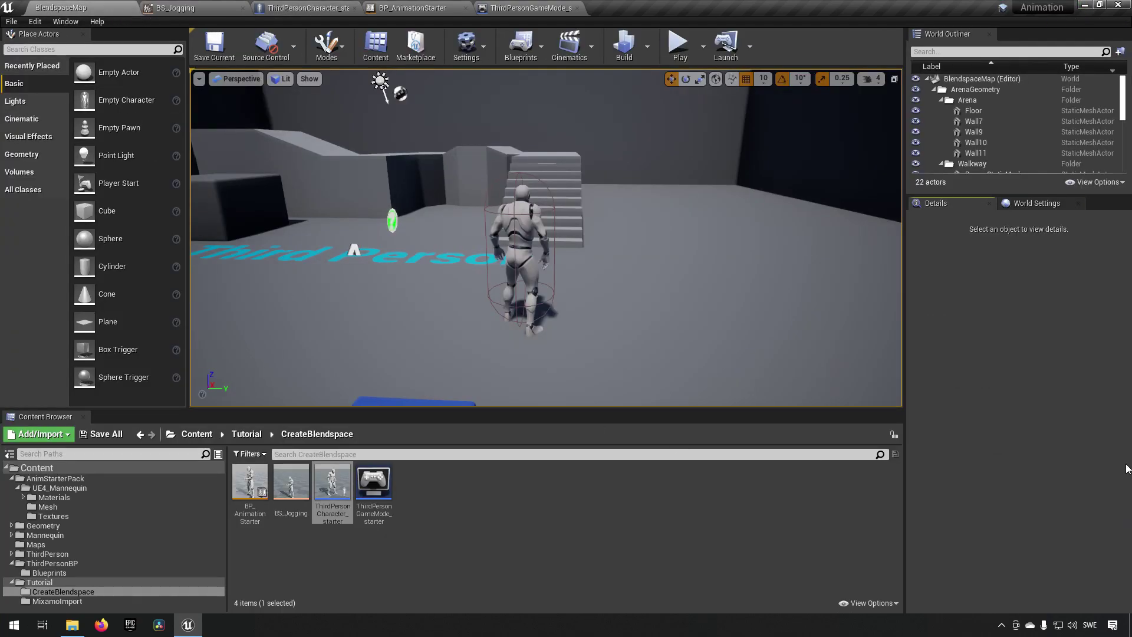
{"action": "left_click", "coordinate": [1033, 208]}
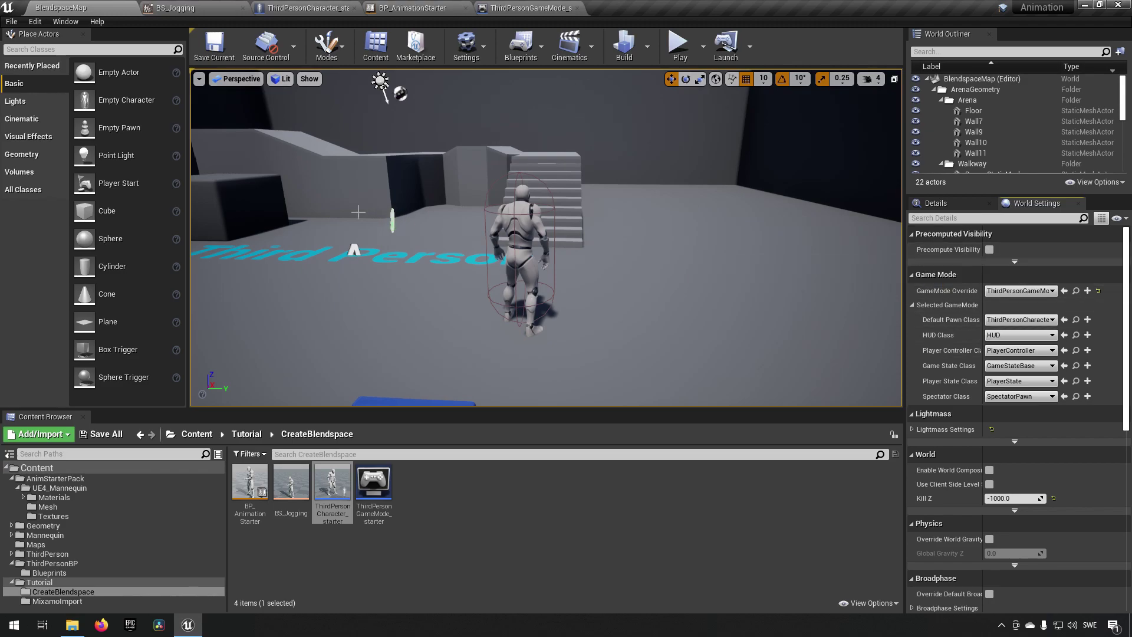
{"action": "left_click", "coordinate": [66, 21]}
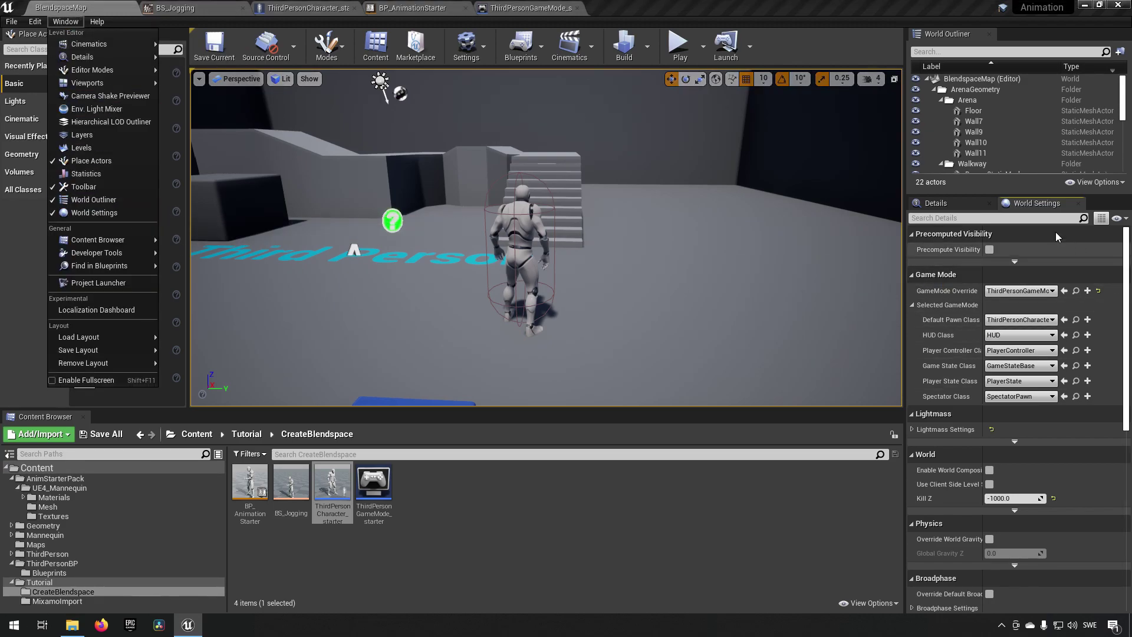
{"action": "left_click", "coordinate": [1011, 291]}
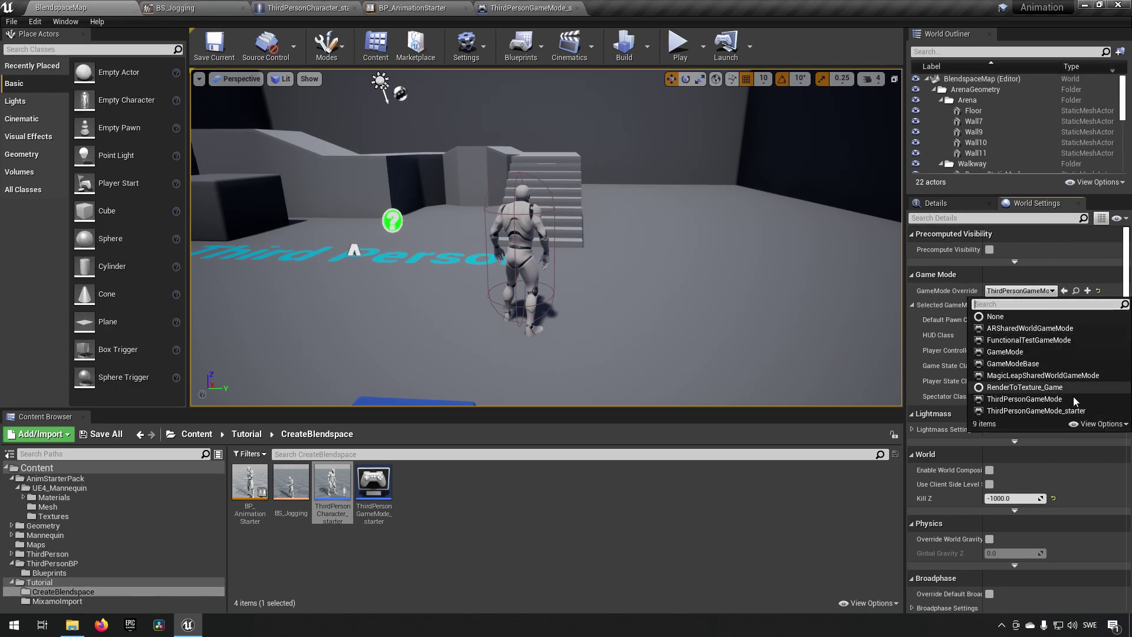
{"action": "left_click", "coordinate": [1037, 411]}
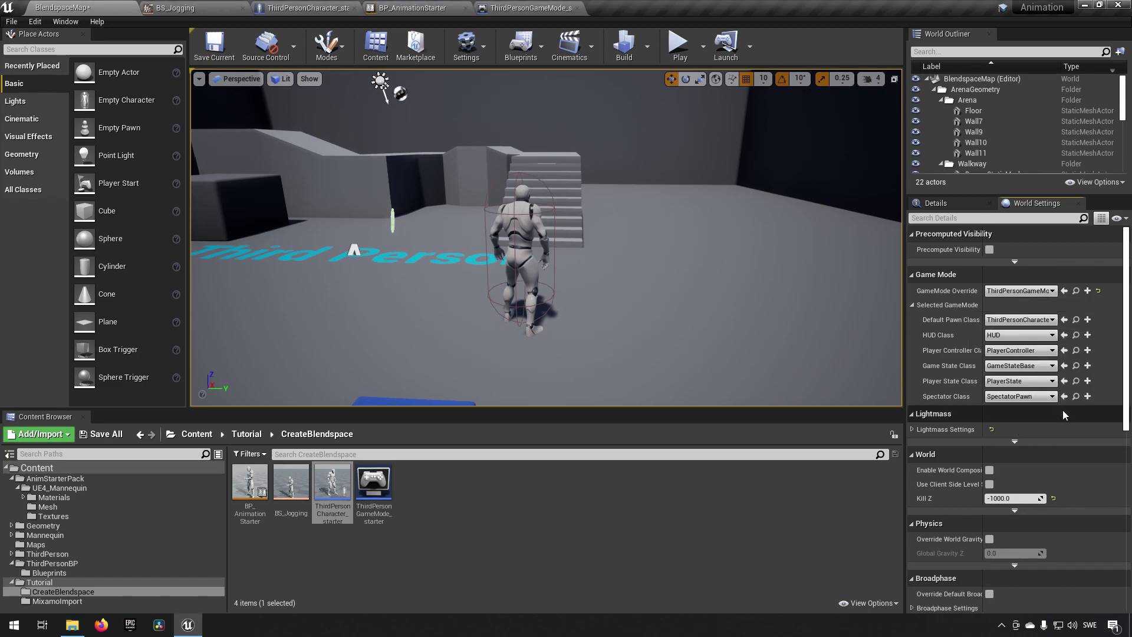
Step: Save the level and check the Default Pawn Class, leaving it unchanged
{"action": "left_click", "coordinate": [197, 50]}
{"action": "left_click", "coordinate": [1050, 319]}
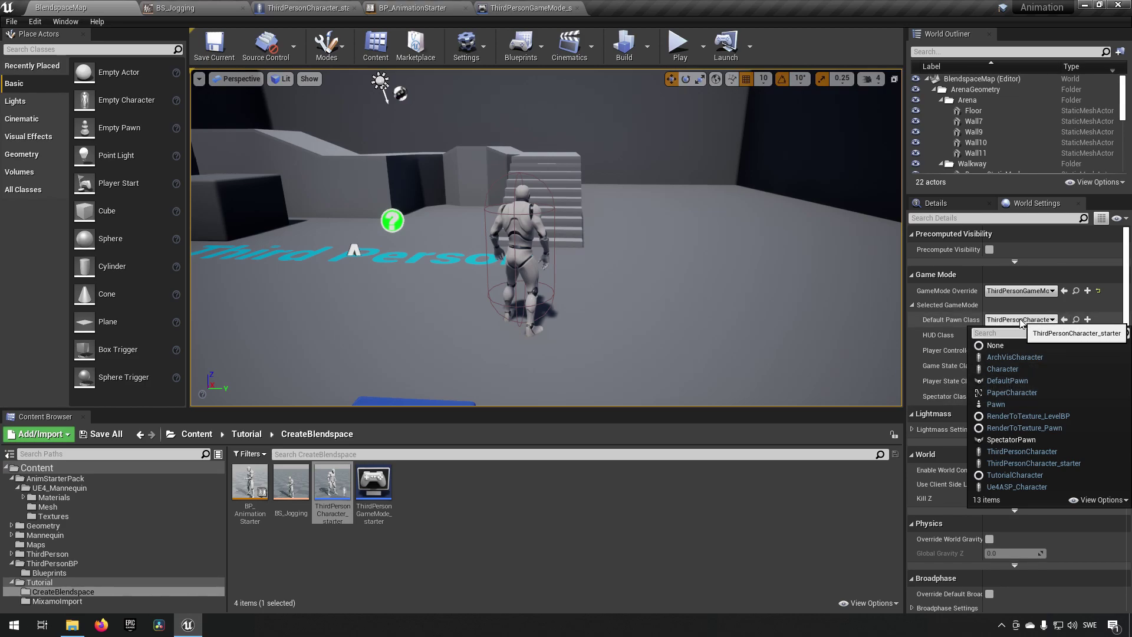
{"action": "left_click", "coordinate": [797, 518]}
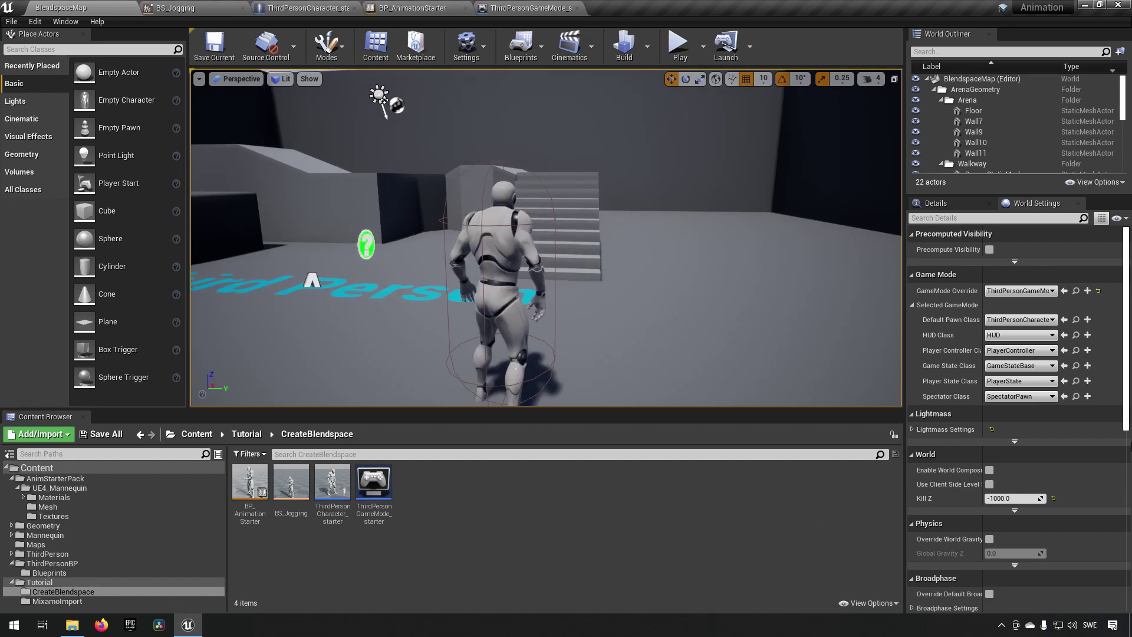
Step: Set ThirdPersonCharacter_starter's Mesh Anim Class to BP_AnimationStarter and compile the blueprint
{"action": "double_click", "coordinate": [328, 497]}
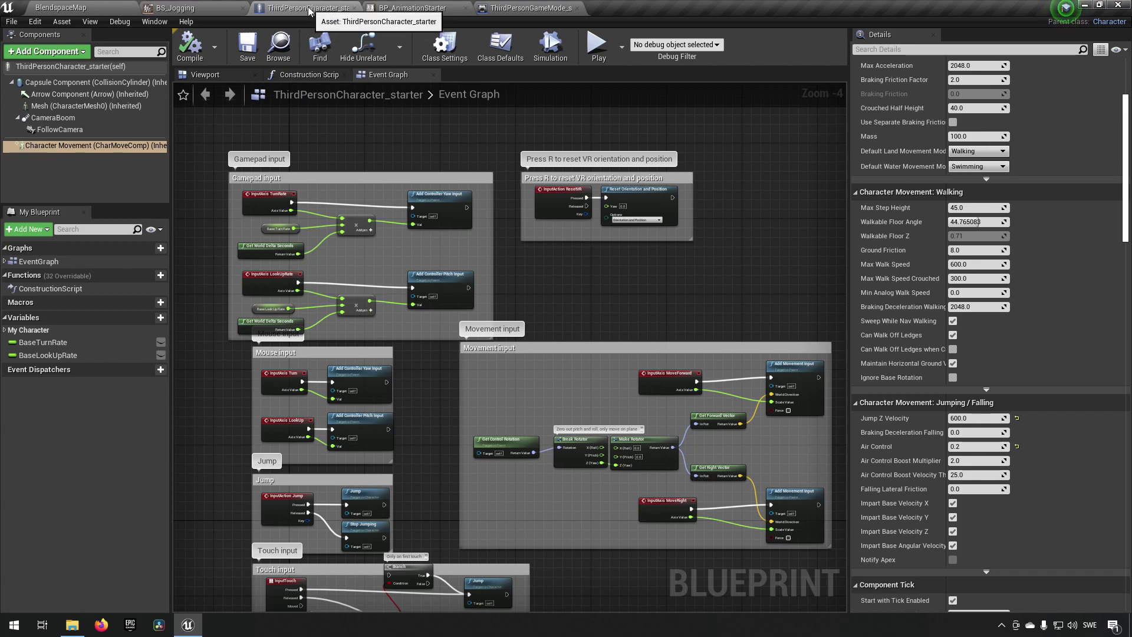
{"action": "left_click", "coordinate": [66, 107]}
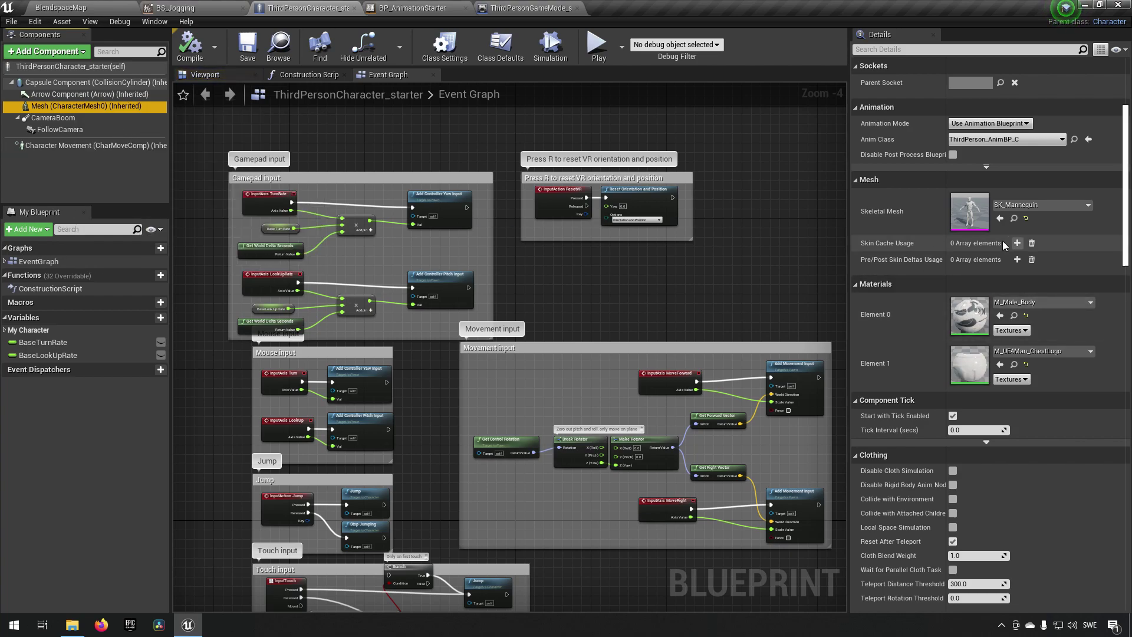
{"action": "scroll", "coordinate": [907, 215], "scroll_direction": "up", "scroll_amount": 2}
{"action": "scroll", "coordinate": [908, 212], "scroll_direction": "up", "scroll_amount": 3}
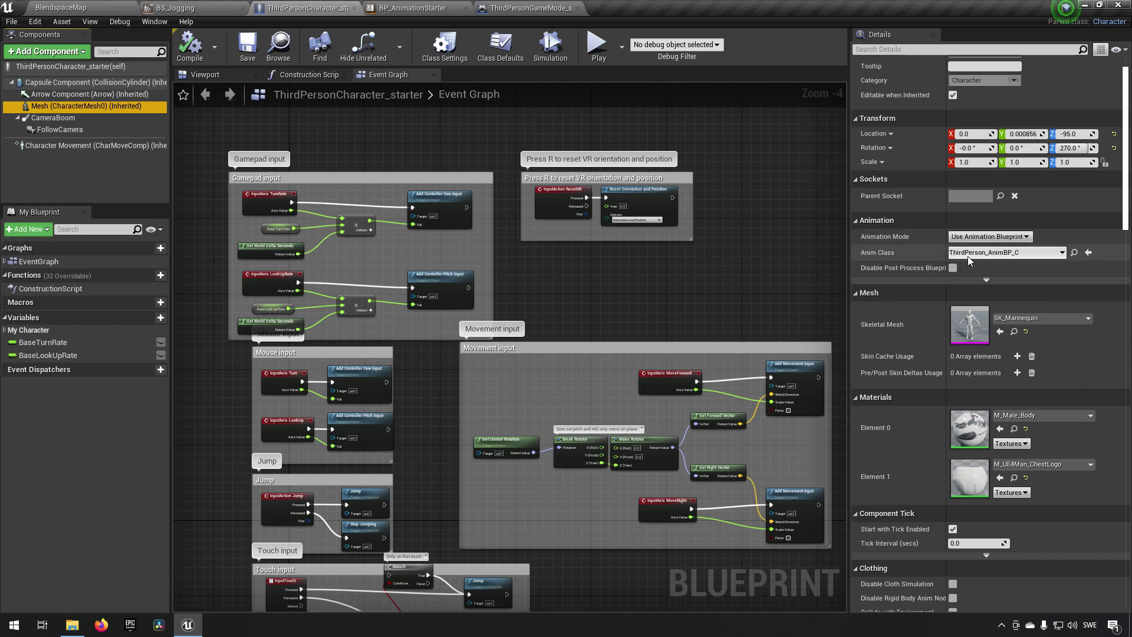
{"action": "left_click", "coordinate": [1005, 258]}
{"action": "type", "text": "starter"}
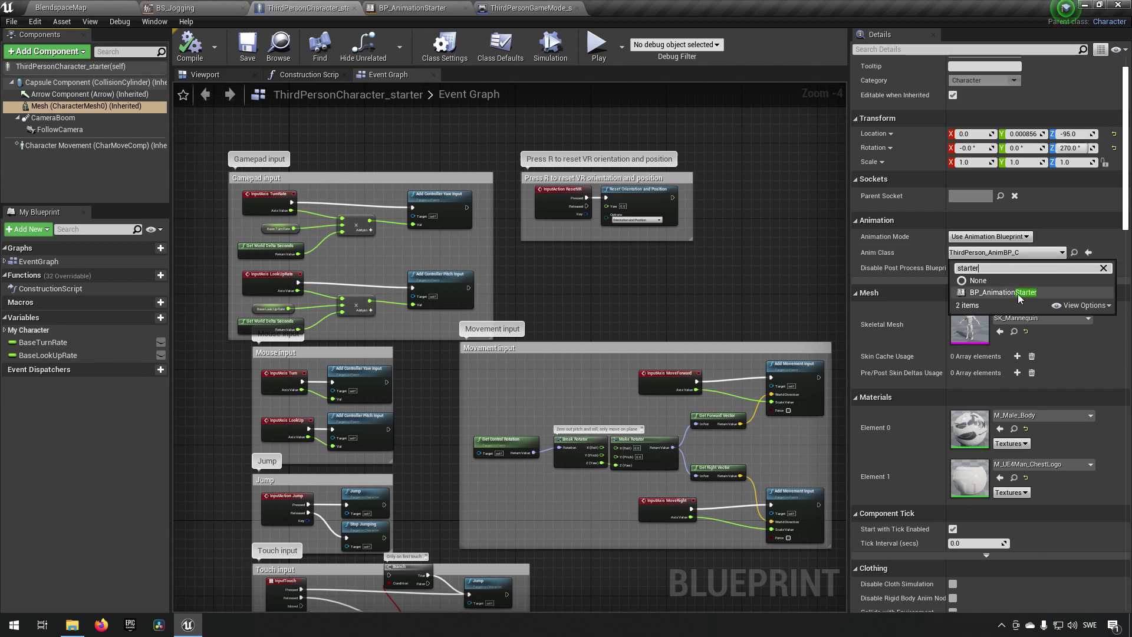
{"action": "left_click", "coordinate": [1018, 293]}
{"action": "left_click", "coordinate": [190, 46]}
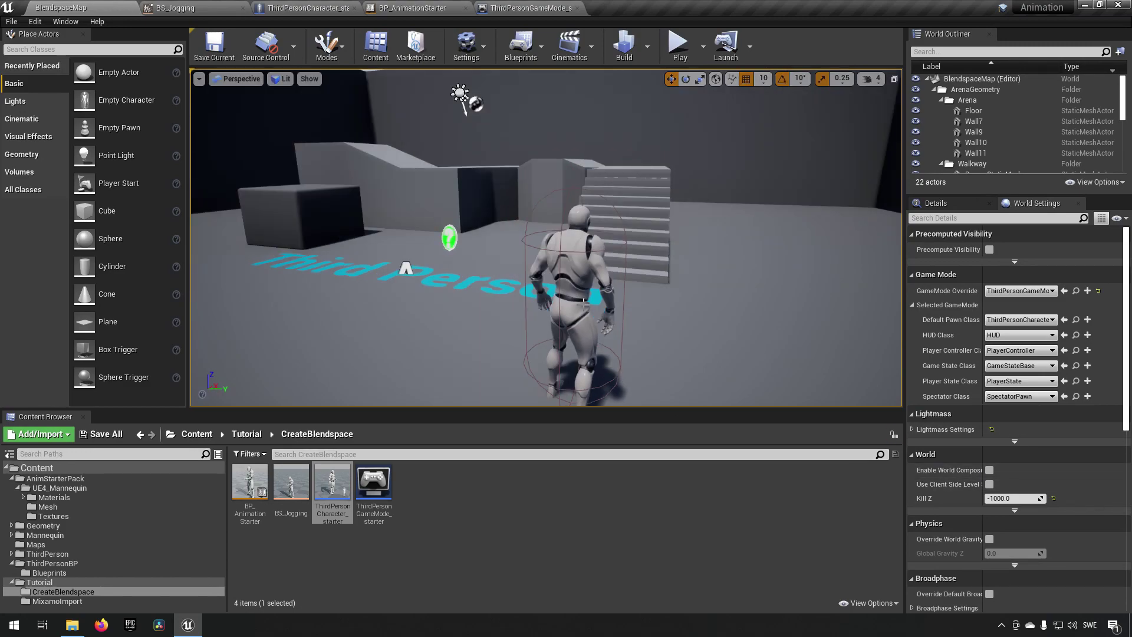
Step: Delete the placed ThirdPersonCharacter from the level and save the level
{"action": "left_click", "coordinate": [580, 265]}
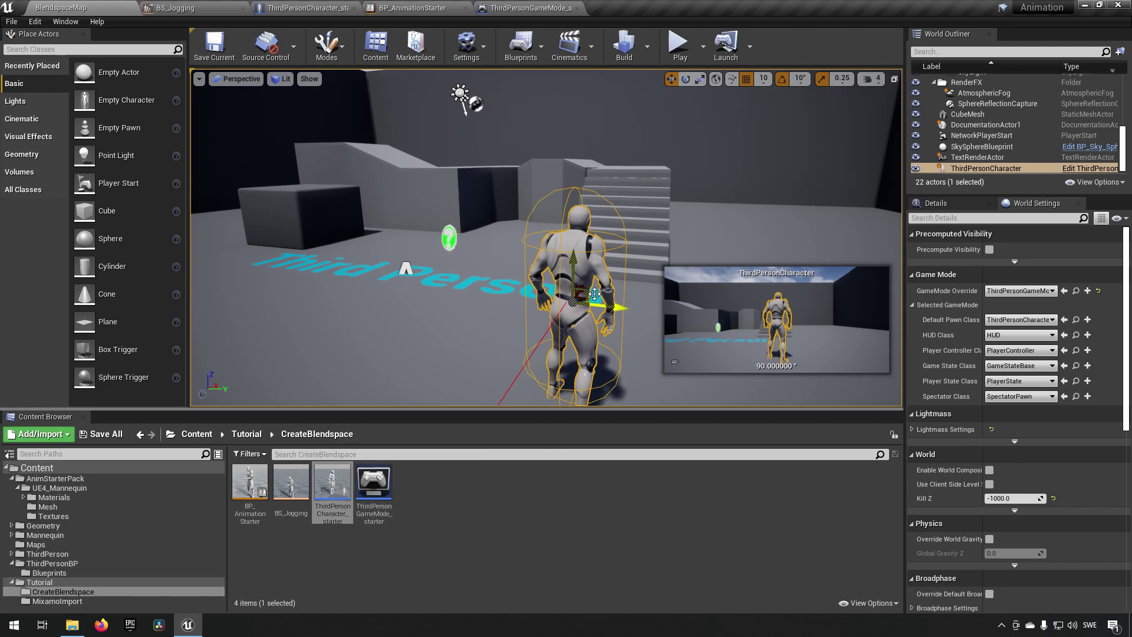
{"action": "key", "text": "Delete"}
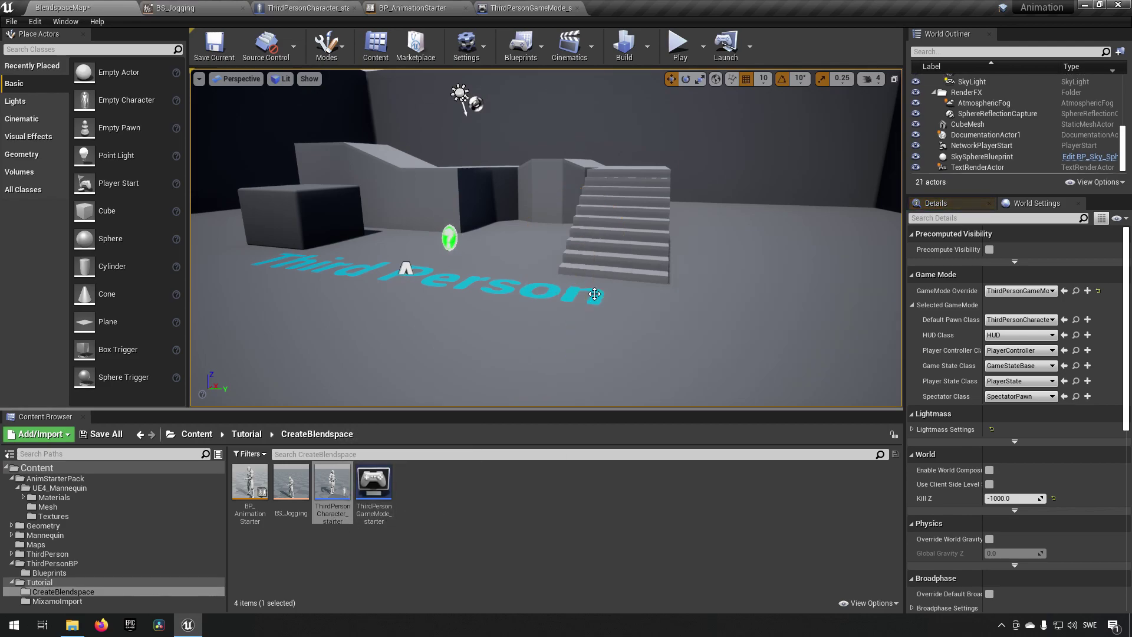
{"action": "left_click", "coordinate": [210, 41]}
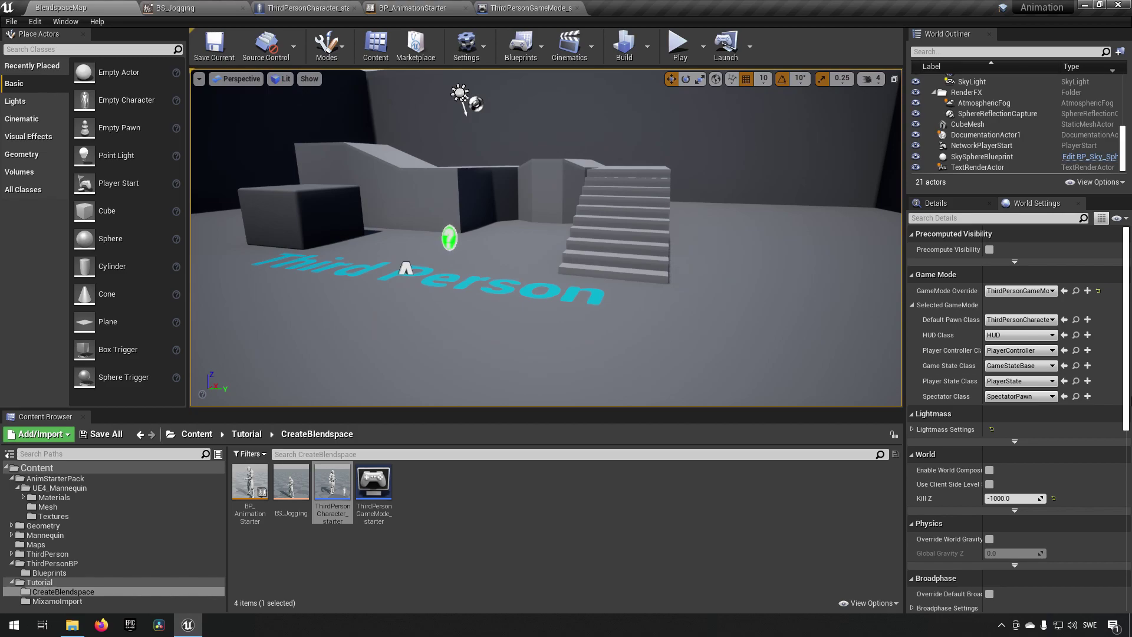
{"action": "left_click", "coordinate": [528, 534]}
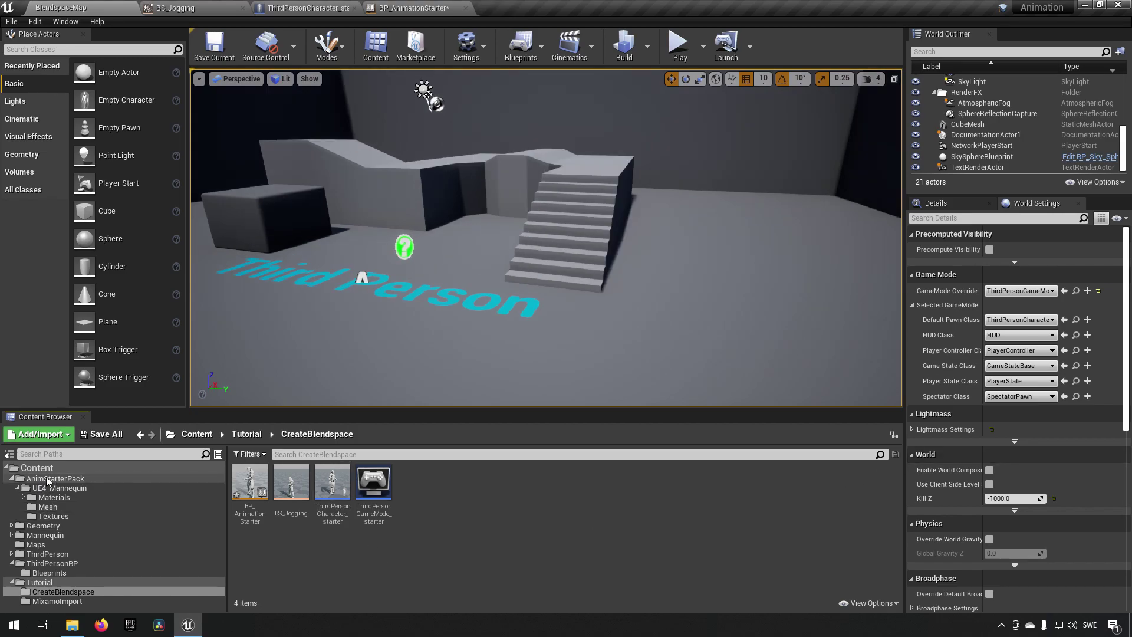
Step: Rename the Mesh folder's SK_Mannequin to SK_Mannequin_Starter, then return to CreateBlendspace
{"action": "left_click", "coordinate": [47, 507]}
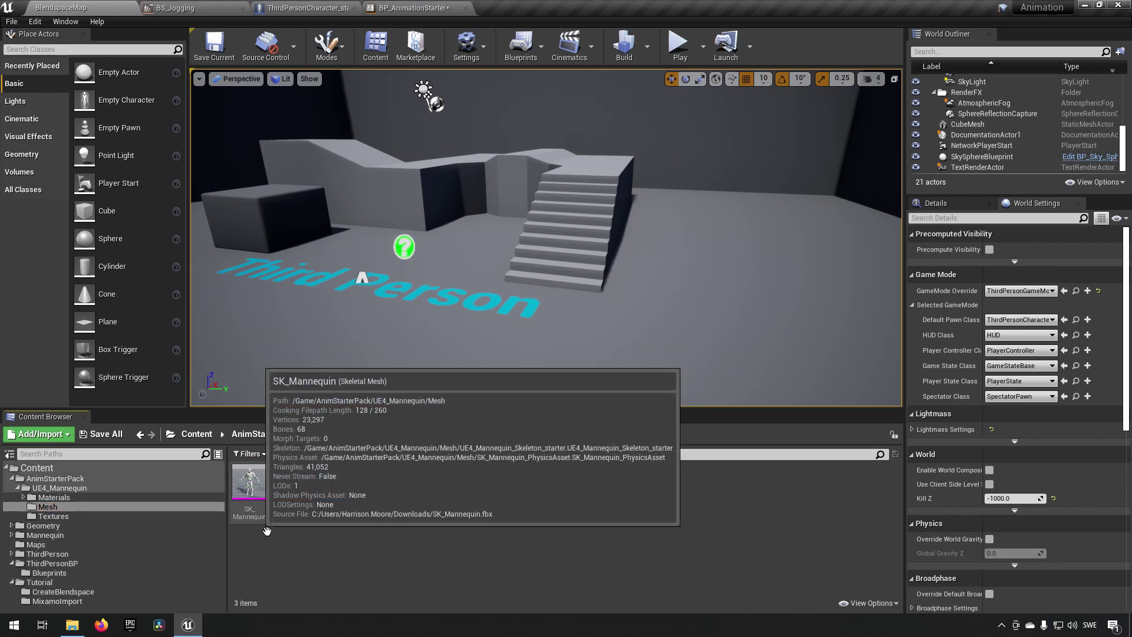
{"action": "right_click", "coordinate": [253, 489]}
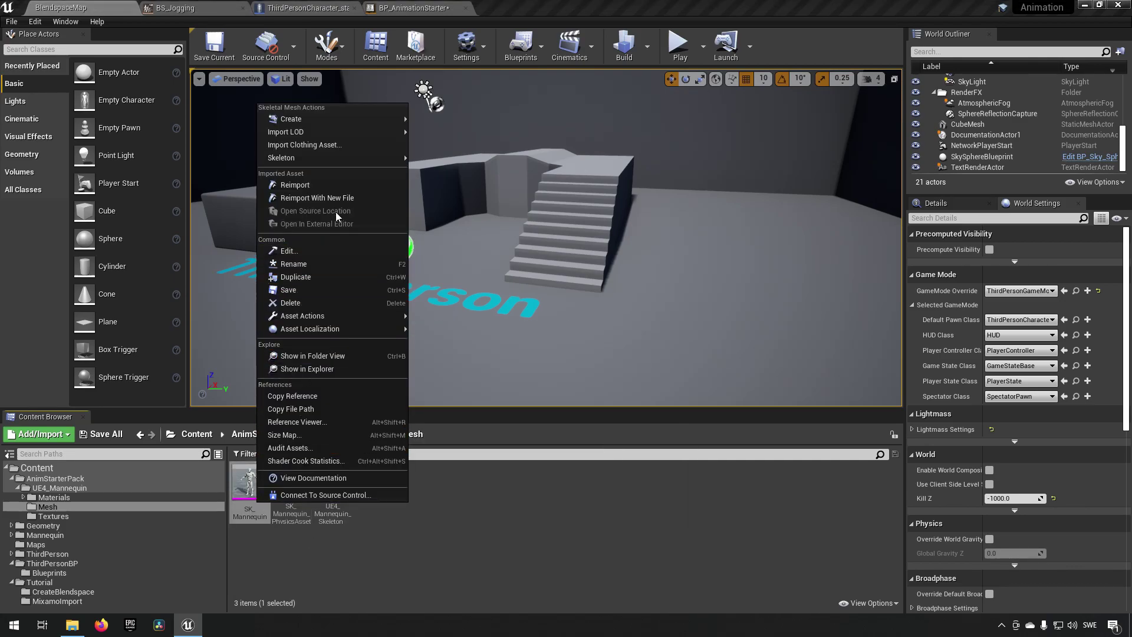
{"action": "left_click", "coordinate": [324, 261]}
{"action": "left_click", "coordinate": [268, 513]}
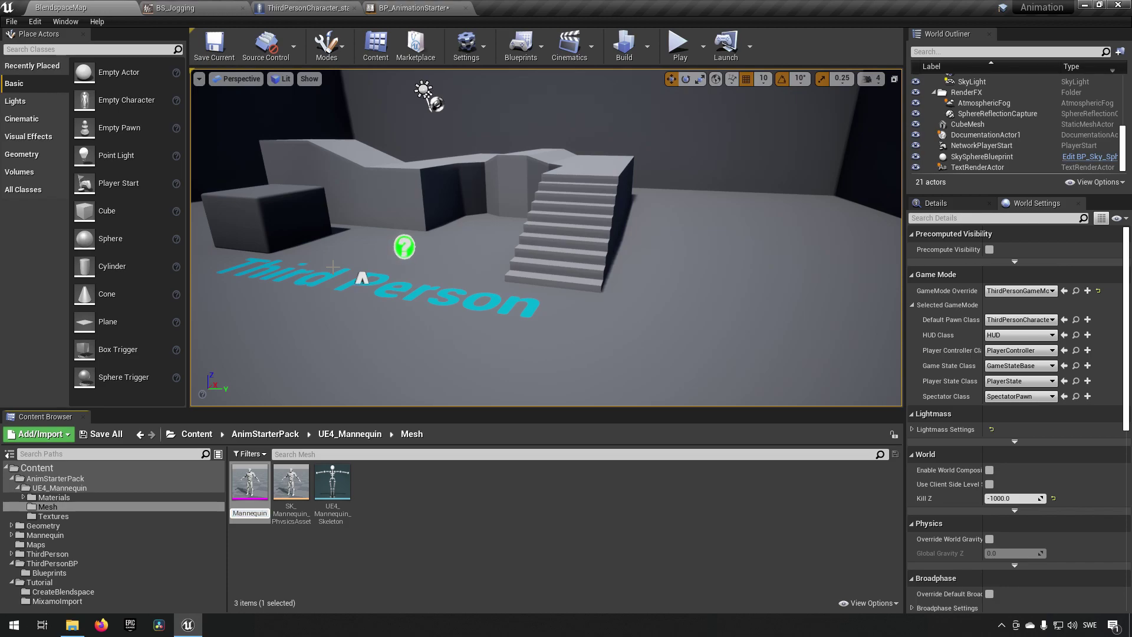
{"action": "type", "text": "_Starter"}
{"action": "key", "text": "Return"}
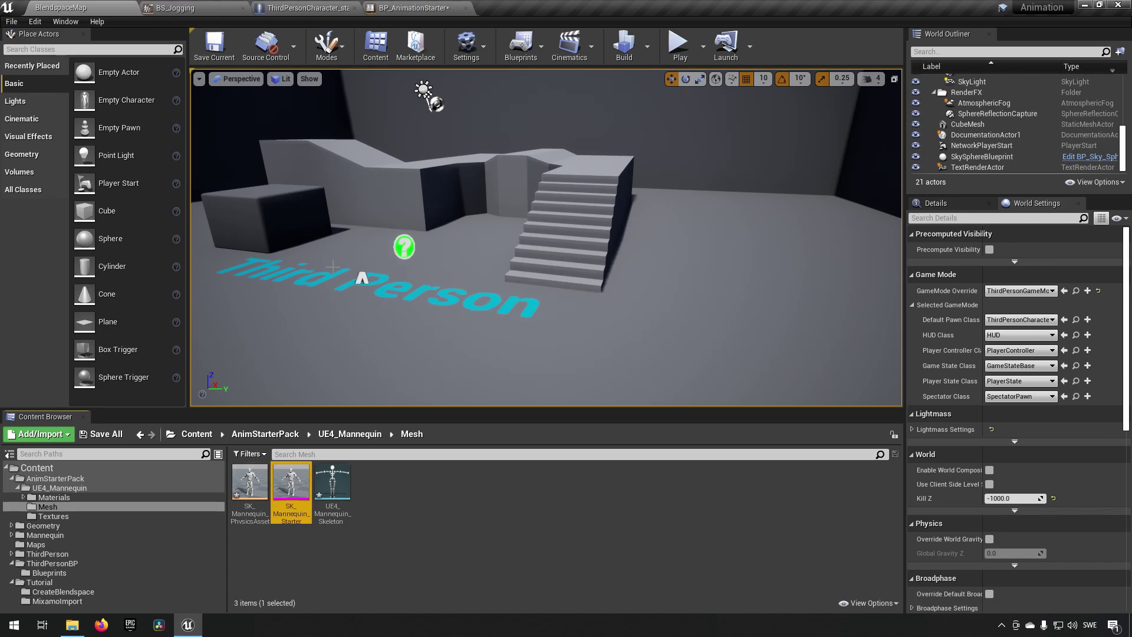
{"action": "left_click", "coordinate": [332, 508]}
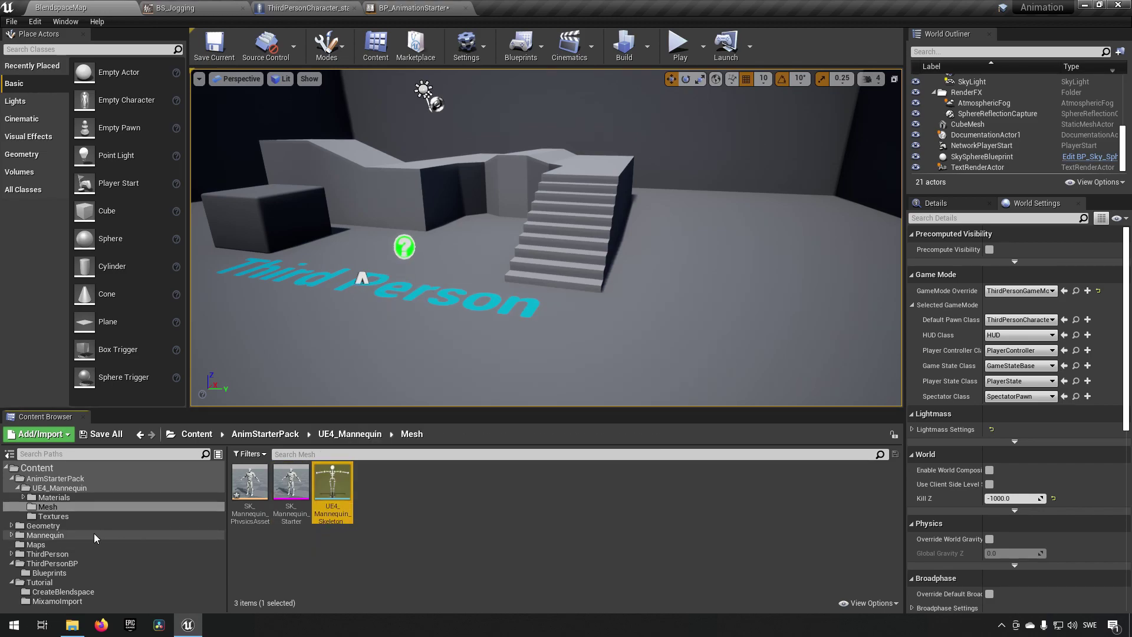
{"action": "left_click", "coordinate": [52, 592]}
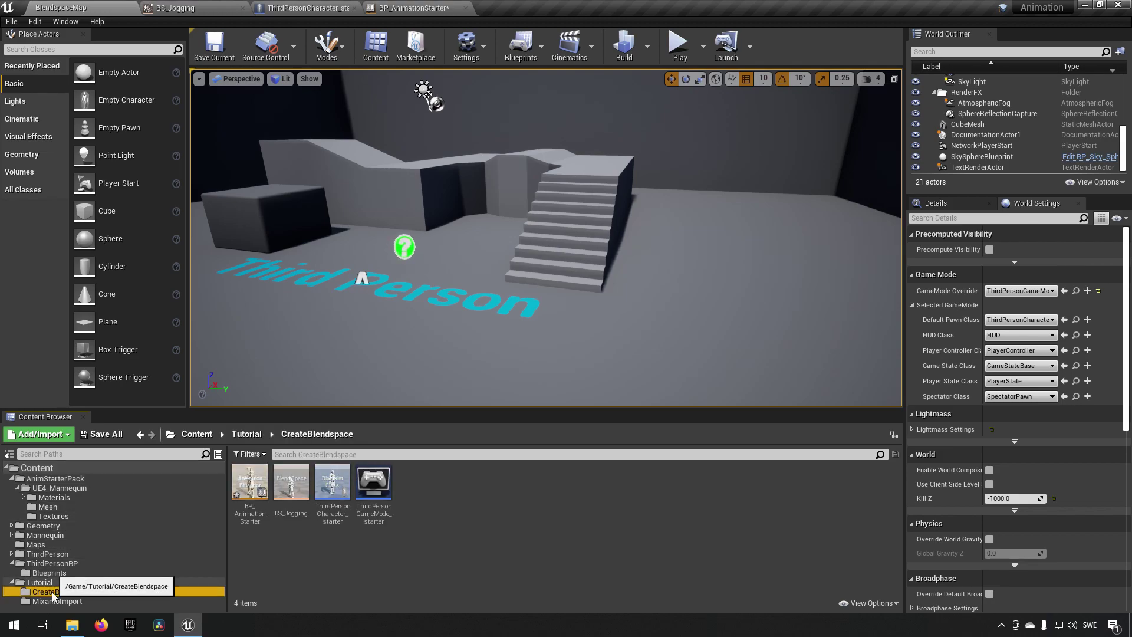
Step: Set ThirdPersonCharacter_starter's skeletal mesh to SK_Mannequin_Starter, compile, save, and return to BlendspaceMap
{"action": "double_click", "coordinate": [344, 489]}
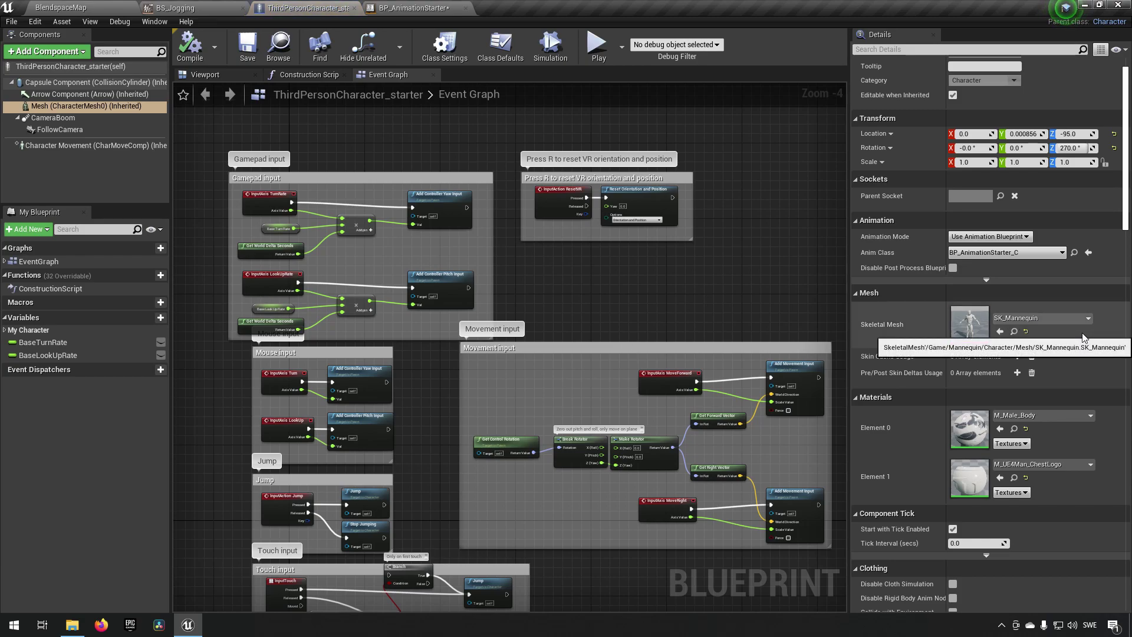
{"action": "left_click", "coordinate": [1049, 318]}
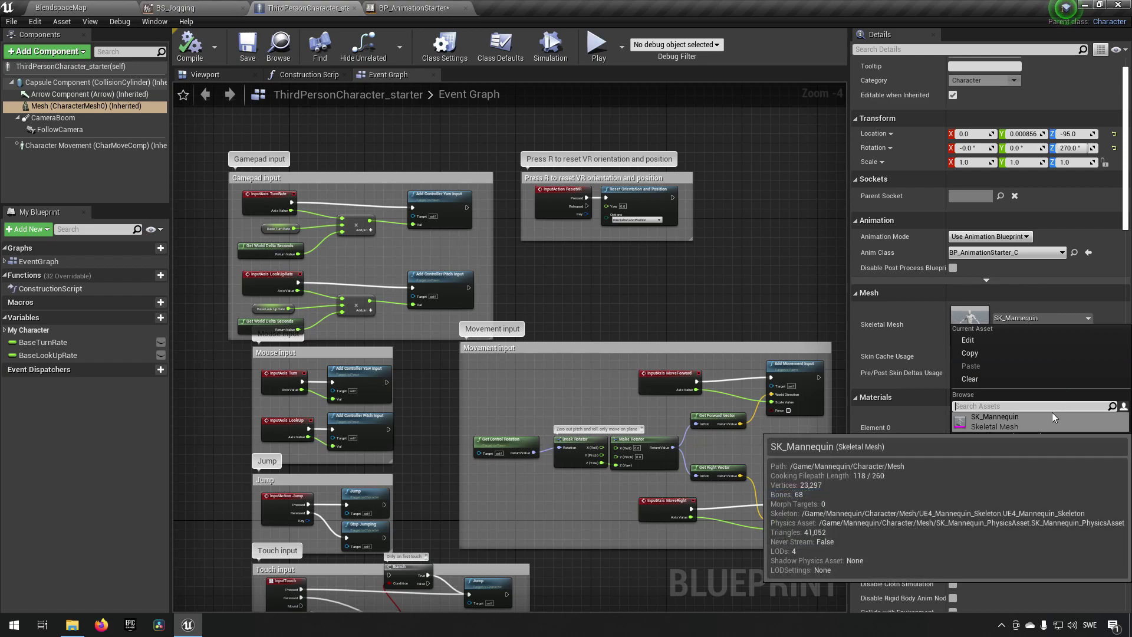
{"action": "type", "text": "start"}
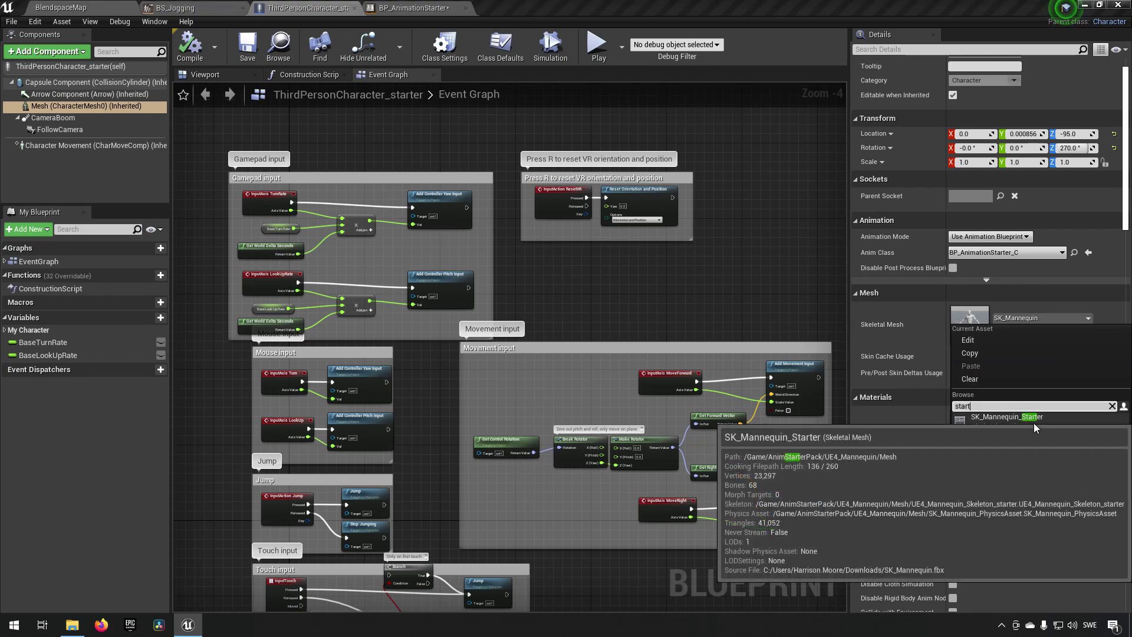
{"action": "left_click", "coordinate": [1013, 419]}
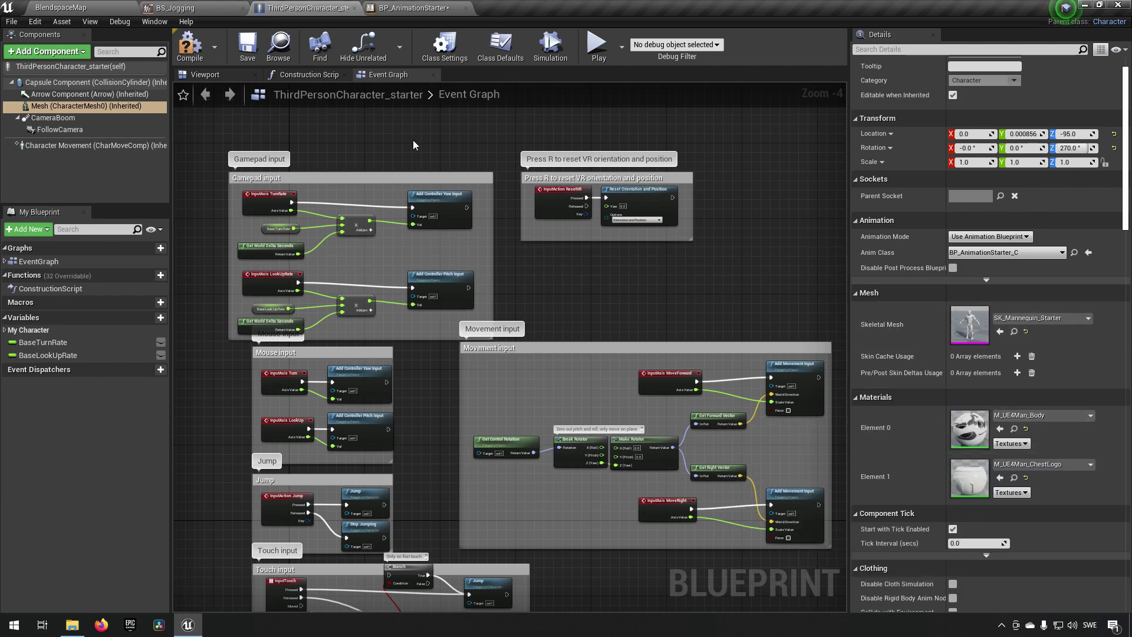
{"action": "left_click", "coordinate": [190, 44]}
{"action": "left_click", "coordinate": [247, 44]}
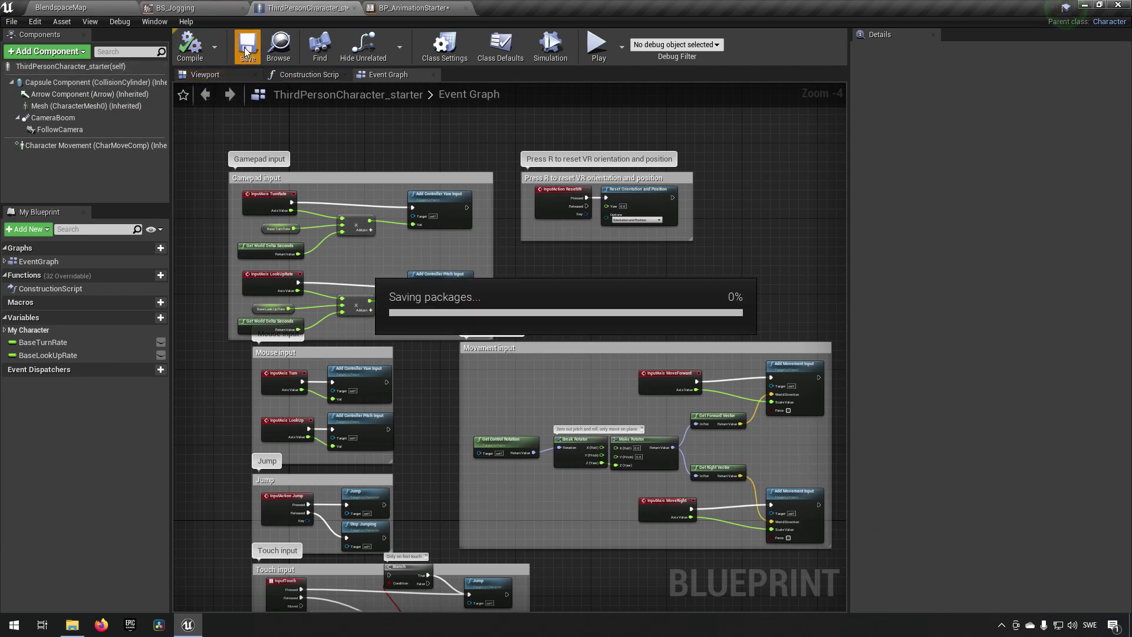
{"action": "left_click", "coordinate": [83, 7]}
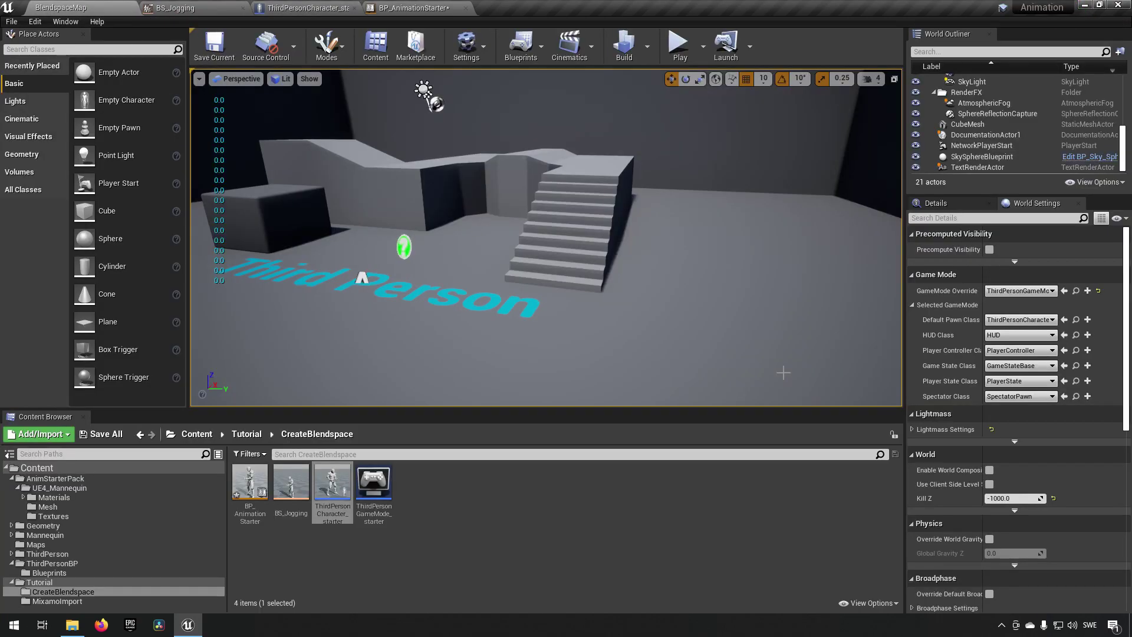
{"action": "left_click", "coordinate": [679, 47]}
{"action": "left_click", "coordinate": [531, 236]}
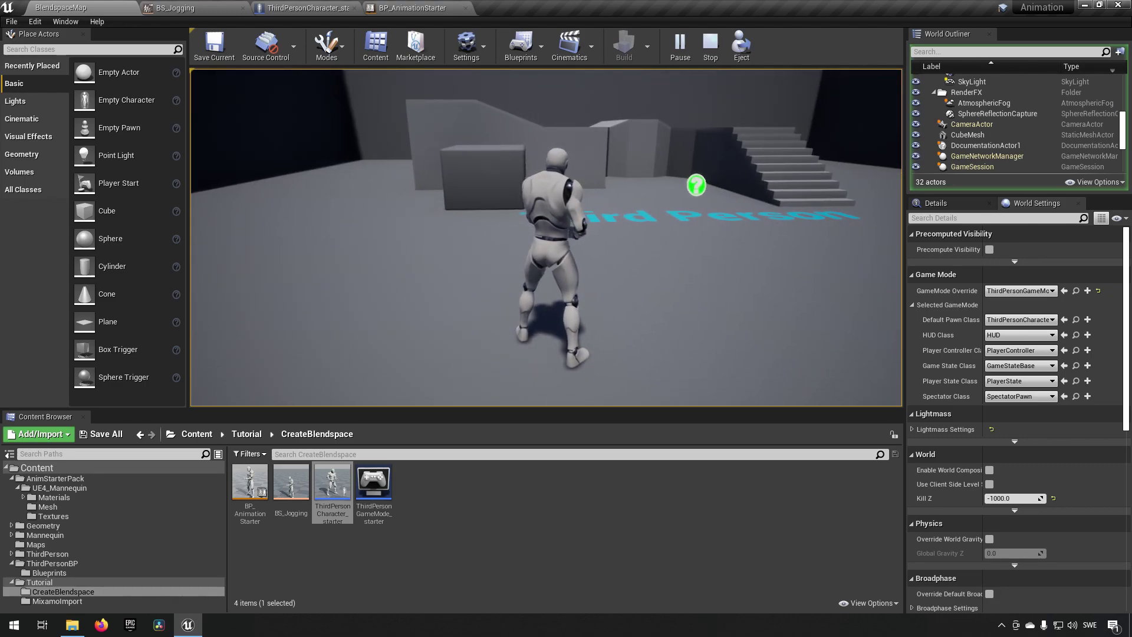
{"action": "key", "text": "w"}
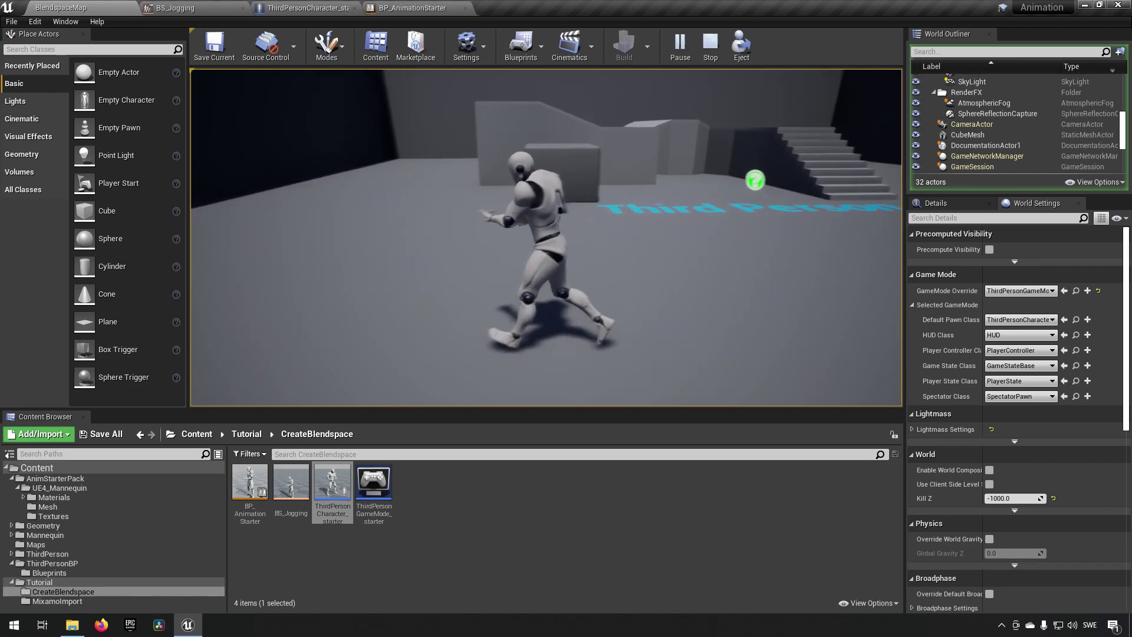
{"action": "key", "text": "Escape"}
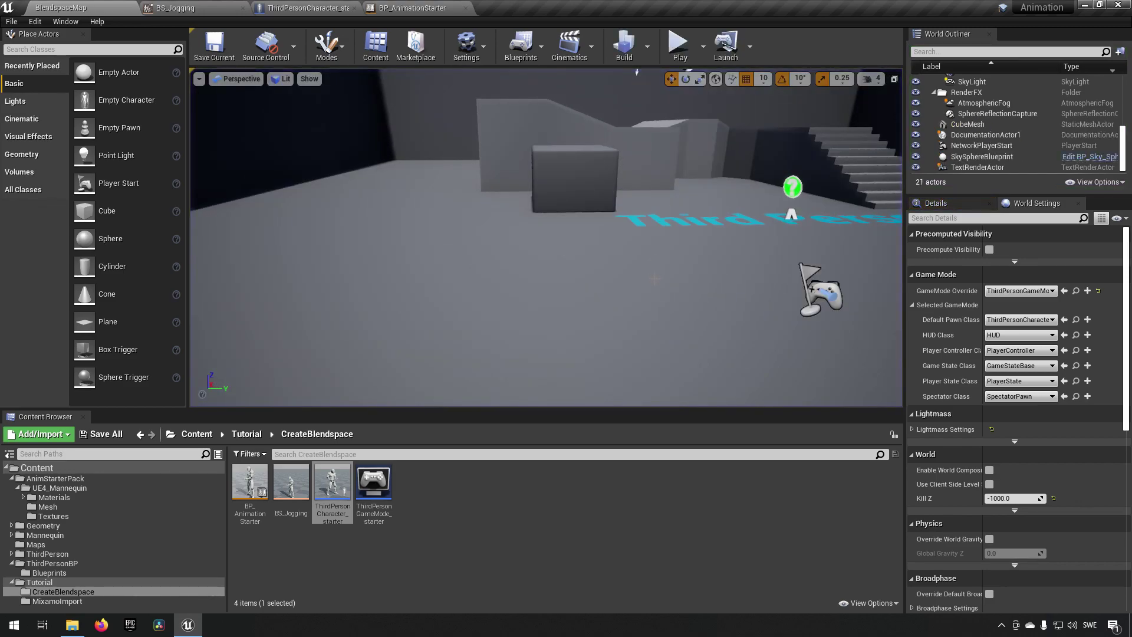
Step: Pull the level view back, then leave Unreal Engine and show the Windows desktop
{"action": "right_click_drag", "start_coordinate": [659, 211], "coordinate": [790, 217]}
{"action": "key", "text": "super+d"}
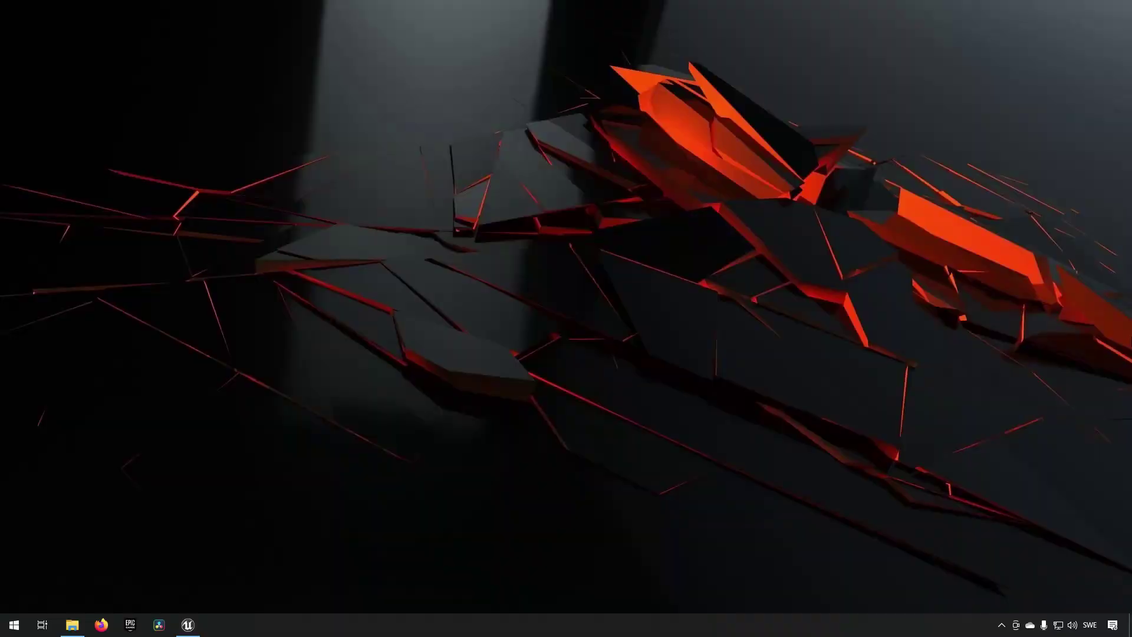